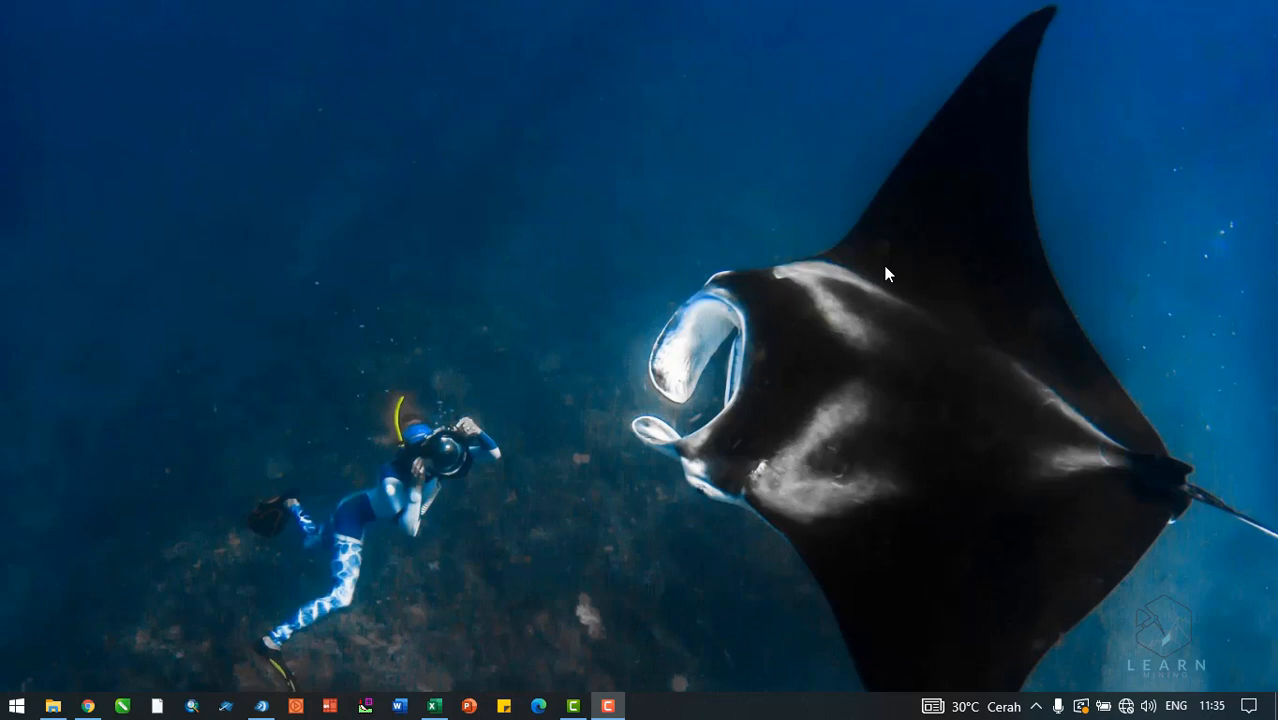
# Switch to 3DMine and set the folder "7. Determination of Pit Limit" as the current working path
pyautogui.click(261, 706)
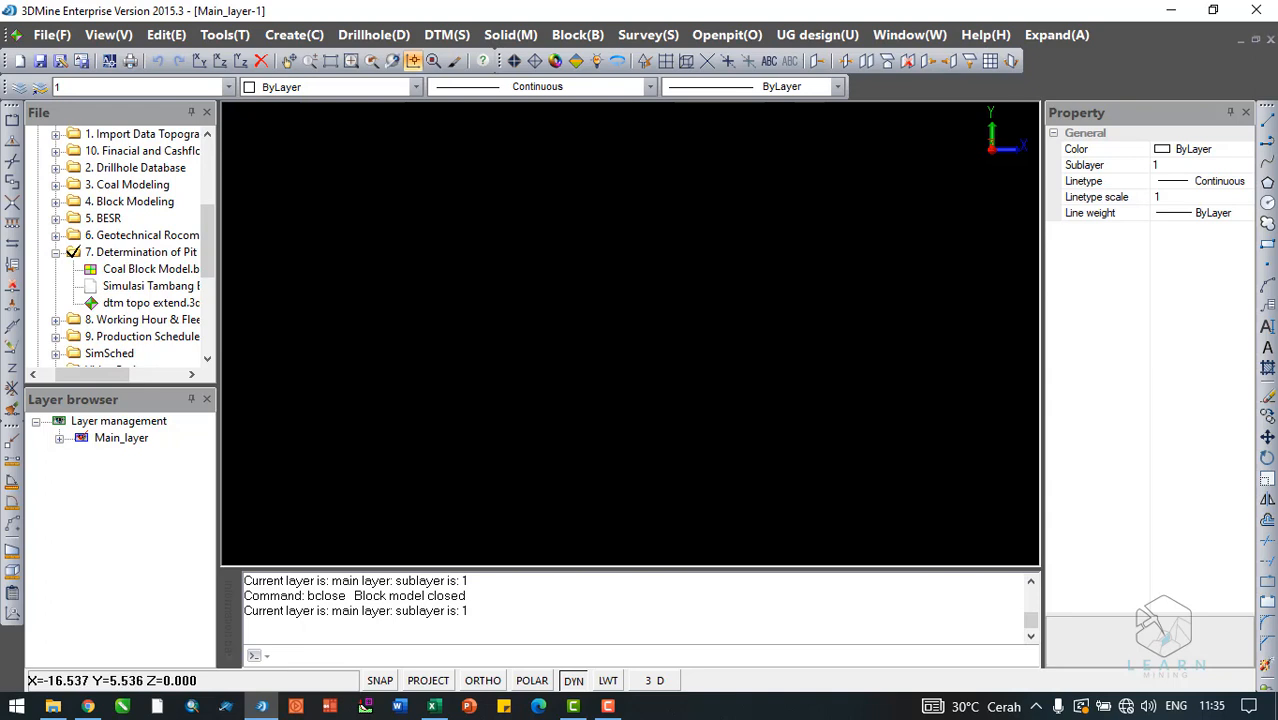
pyautogui.rightClick(143, 258)
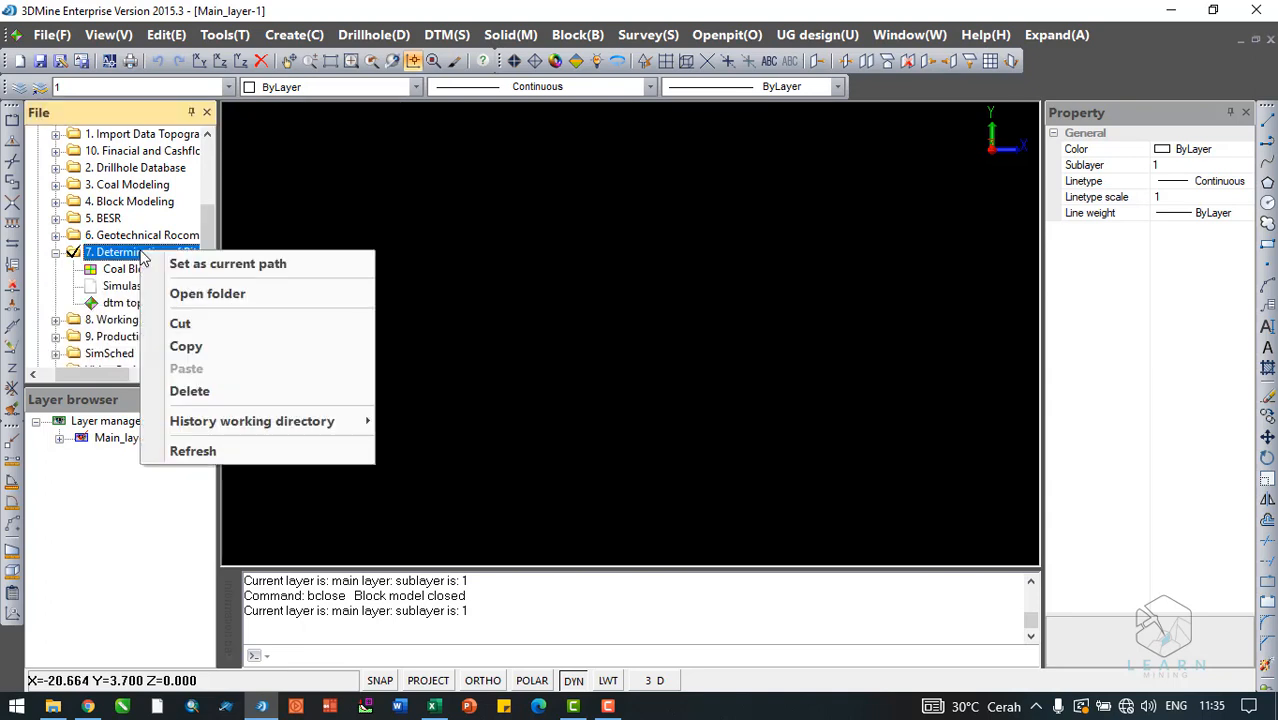
pyautogui.click(219, 266)
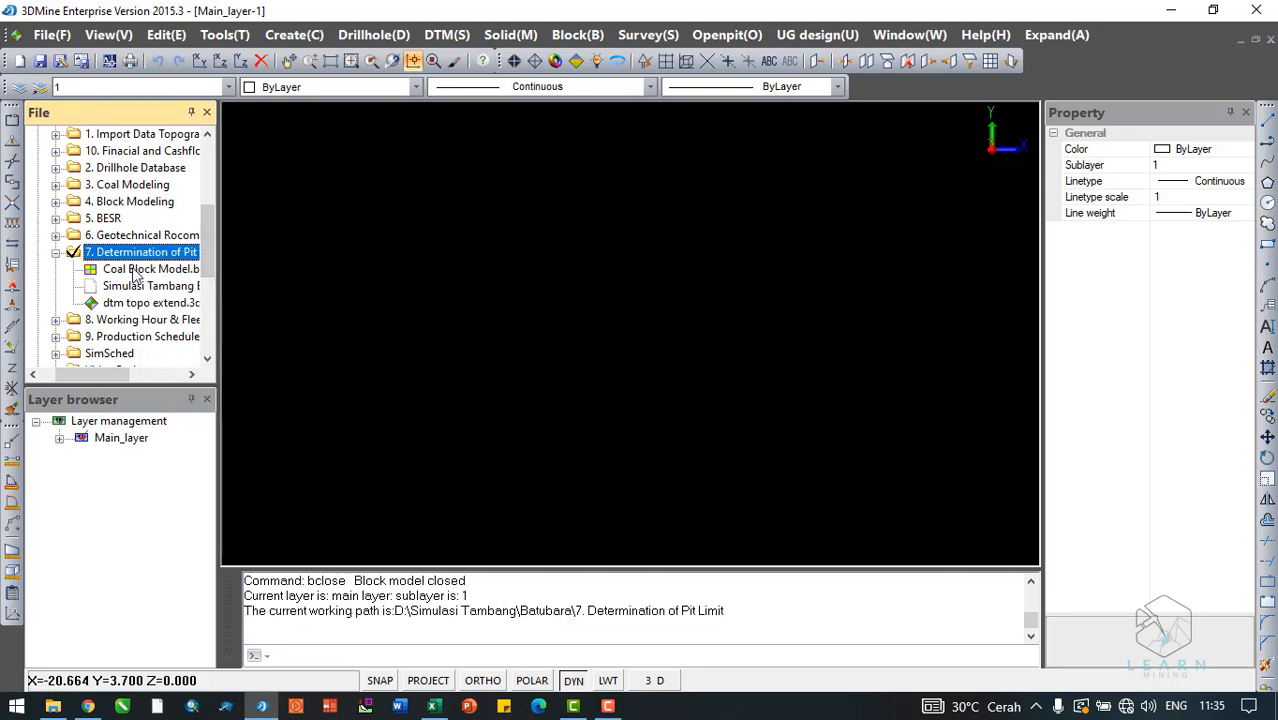
# Load the Coal Block Model file from the working folder and display the block model
pyautogui.click(134, 271)
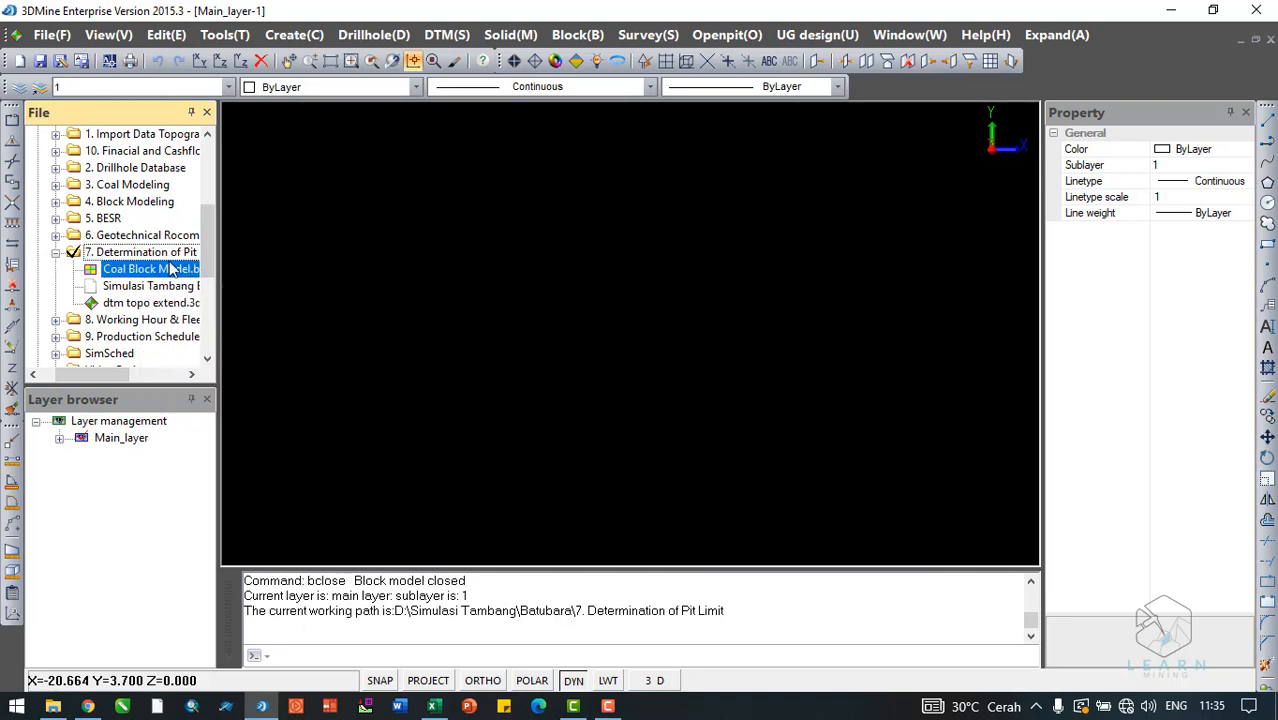
pyautogui.click(56, 201)
pyautogui.click(56, 184)
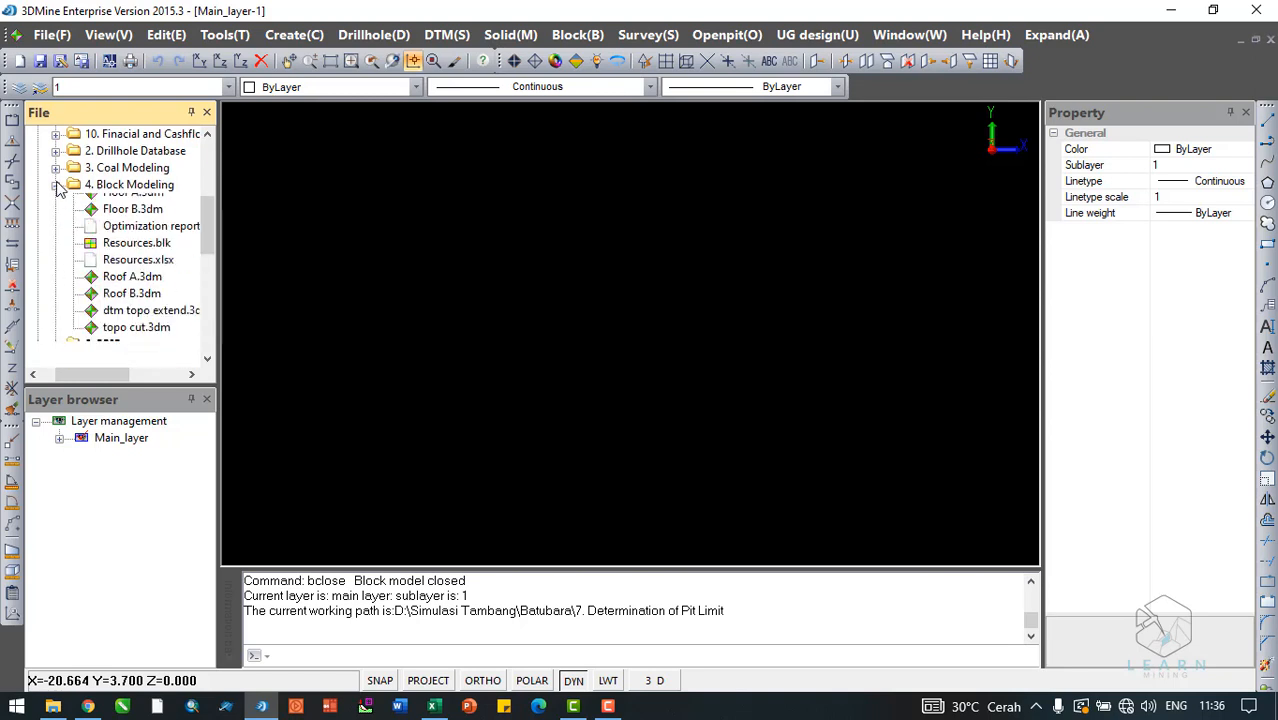
pyautogui.moveTo(124, 256); pyautogui.dragTo(461, 251)
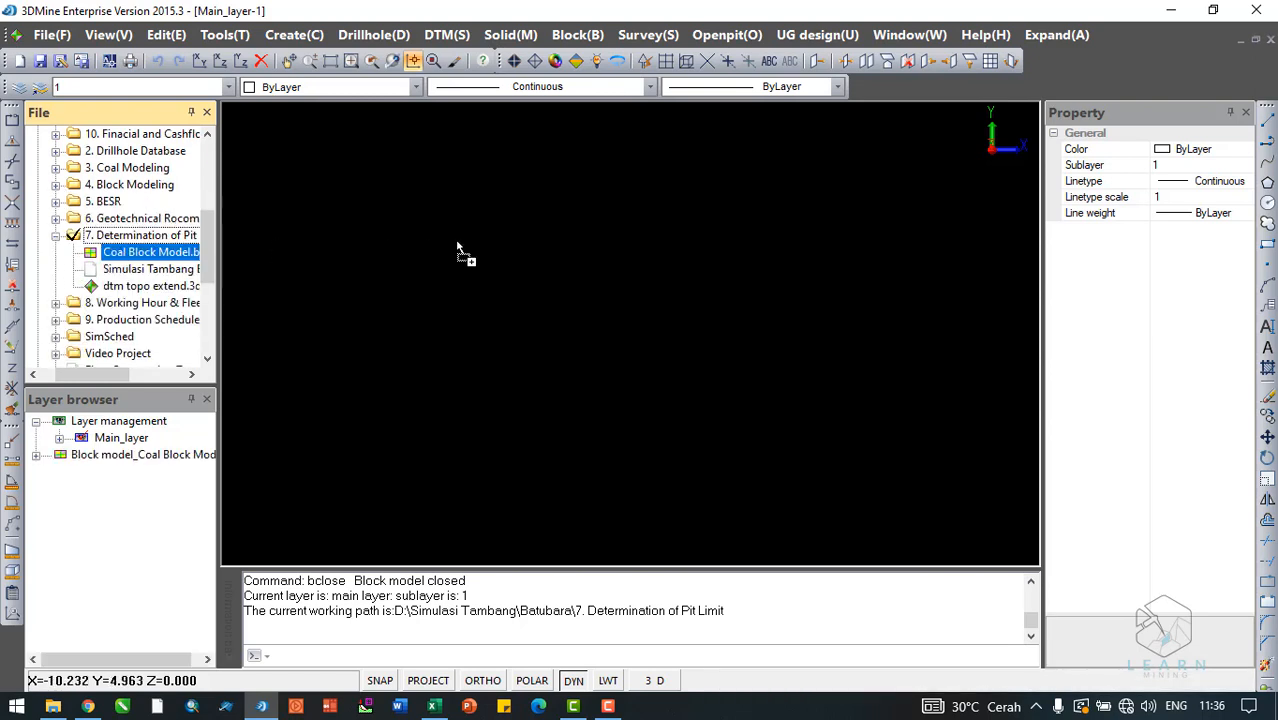
pyautogui.rightClick(140, 462)
pyautogui.click(175, 468)
pyautogui.click(566, 418)
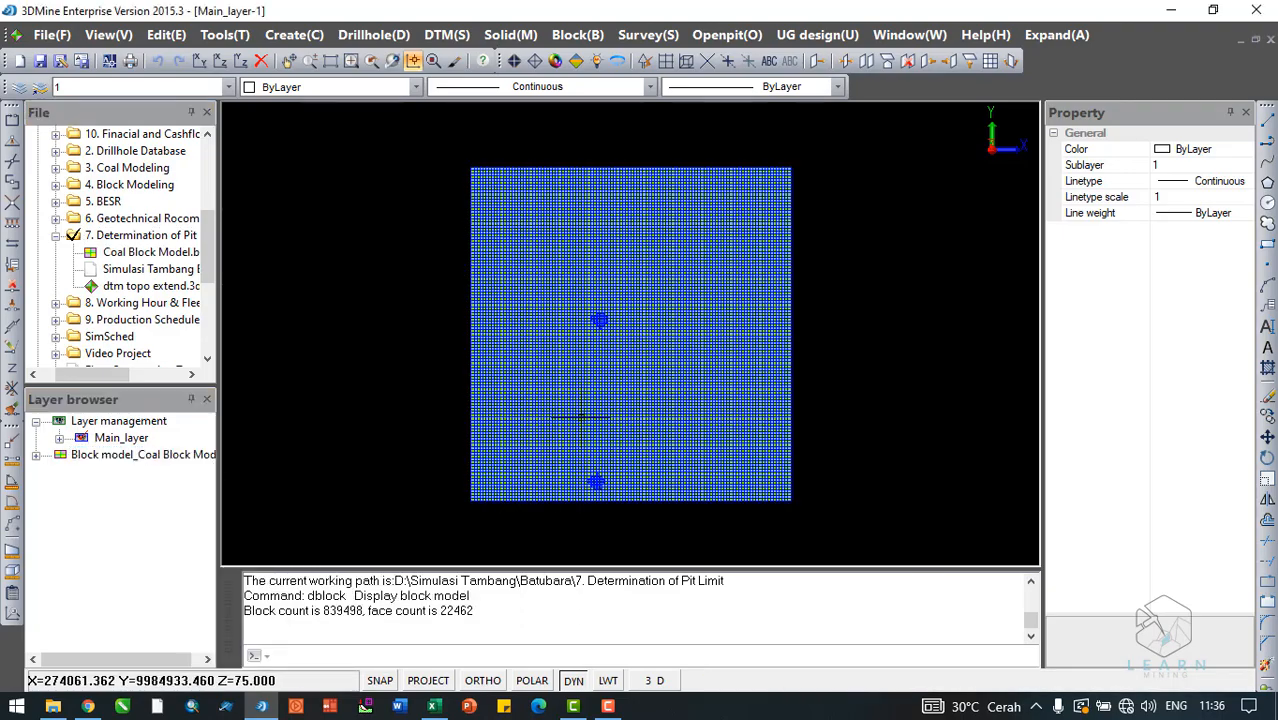
# Turn off block edges in the Coal Block Model's display style, keeping only the block faces
pyautogui.moveTo(582, 409); pyautogui.dragTo(580, 363)
pyautogui.rightClick(475, 376)
pyautogui.click(491, 389)
pyautogui.scroll(-4, 579, 364)
pyautogui.scroll(4, 579, 364)
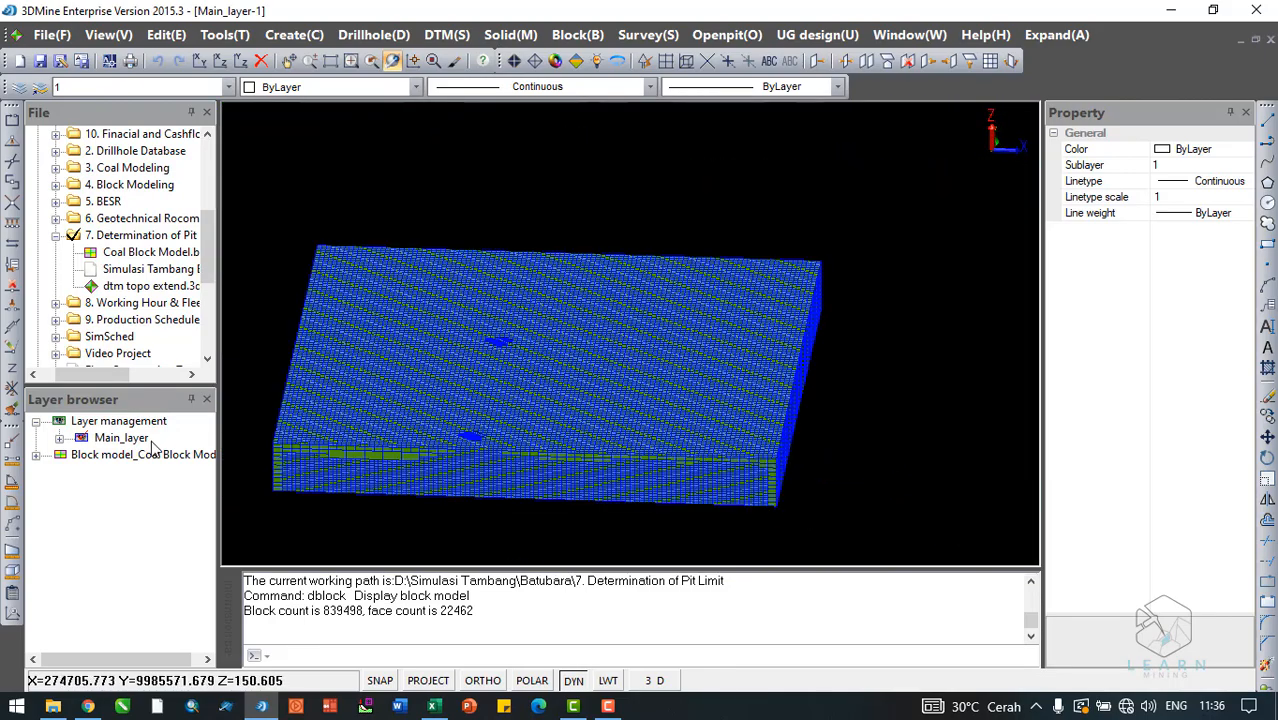
pyautogui.rightClick(152, 455)
pyautogui.click(228, 522)
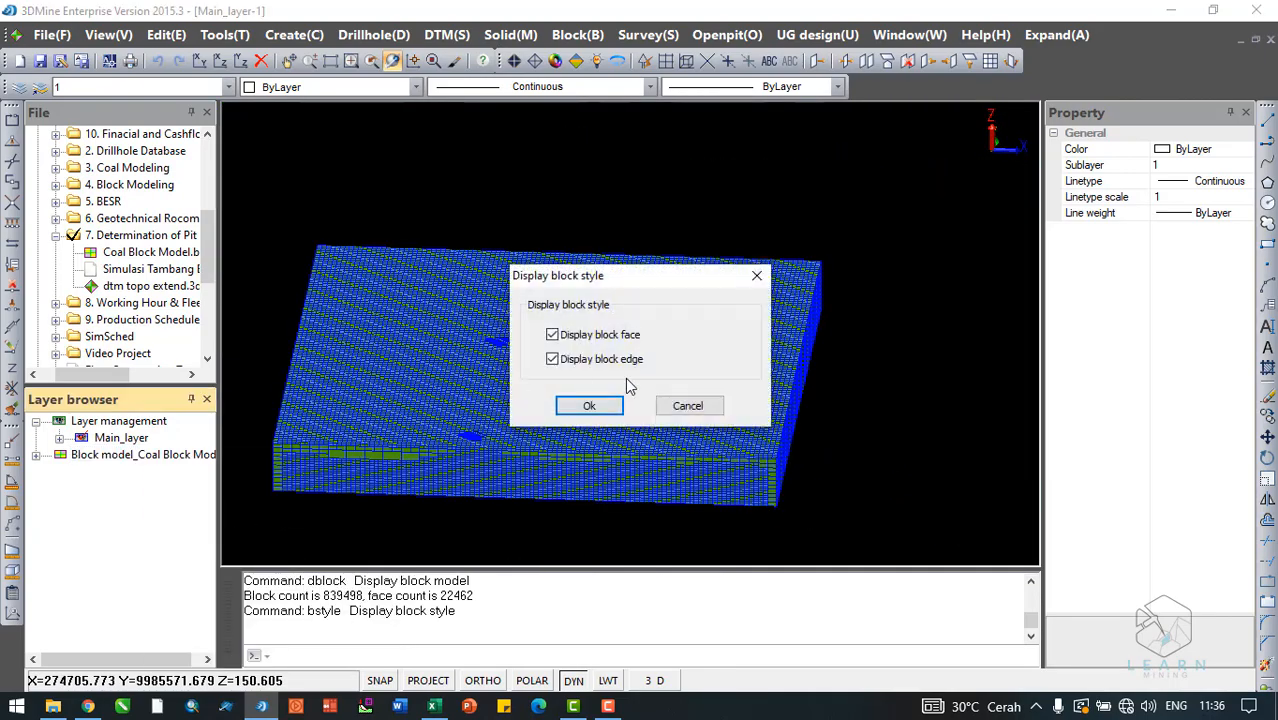
pyautogui.click(553, 359)
pyautogui.click(589, 405)
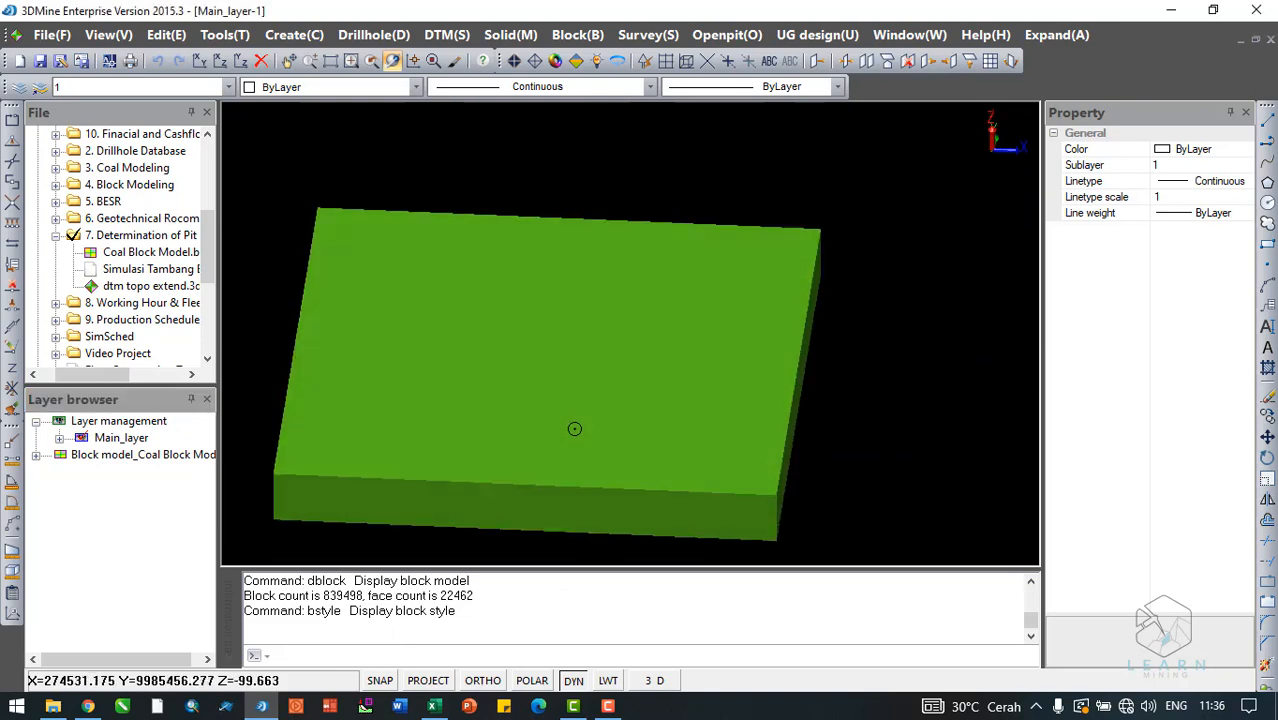
pyautogui.scroll(-3, 615, 356)
pyautogui.moveTo(622, 354)
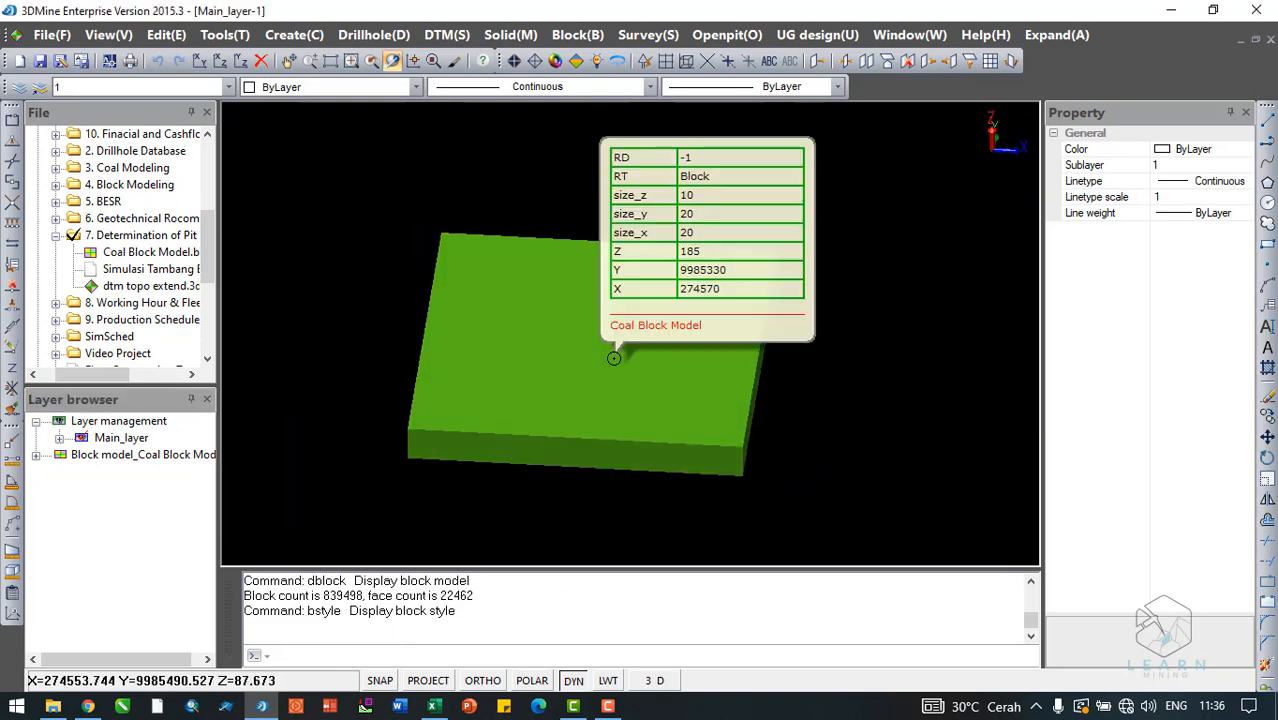
# Open the open-pit Optimise settings, examine the economic model's ore prices and weights, and close them without running
pyautogui.click(732, 47)
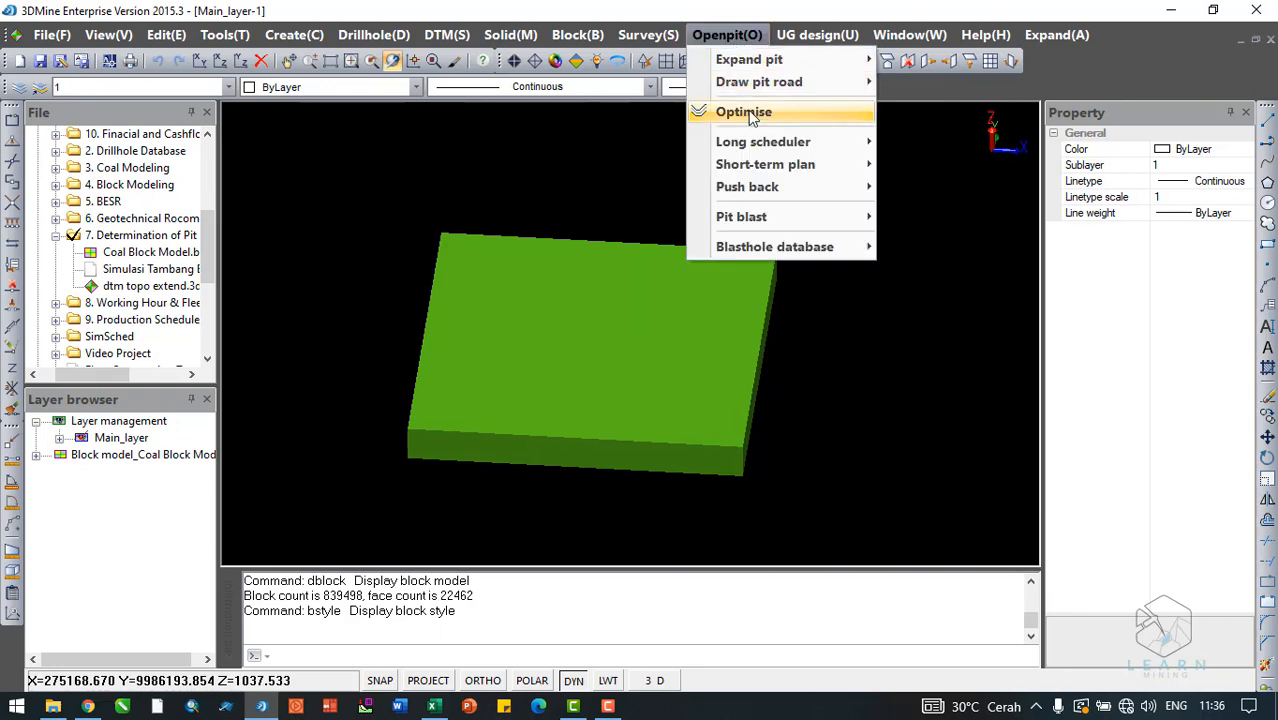
pyautogui.click(735, 111)
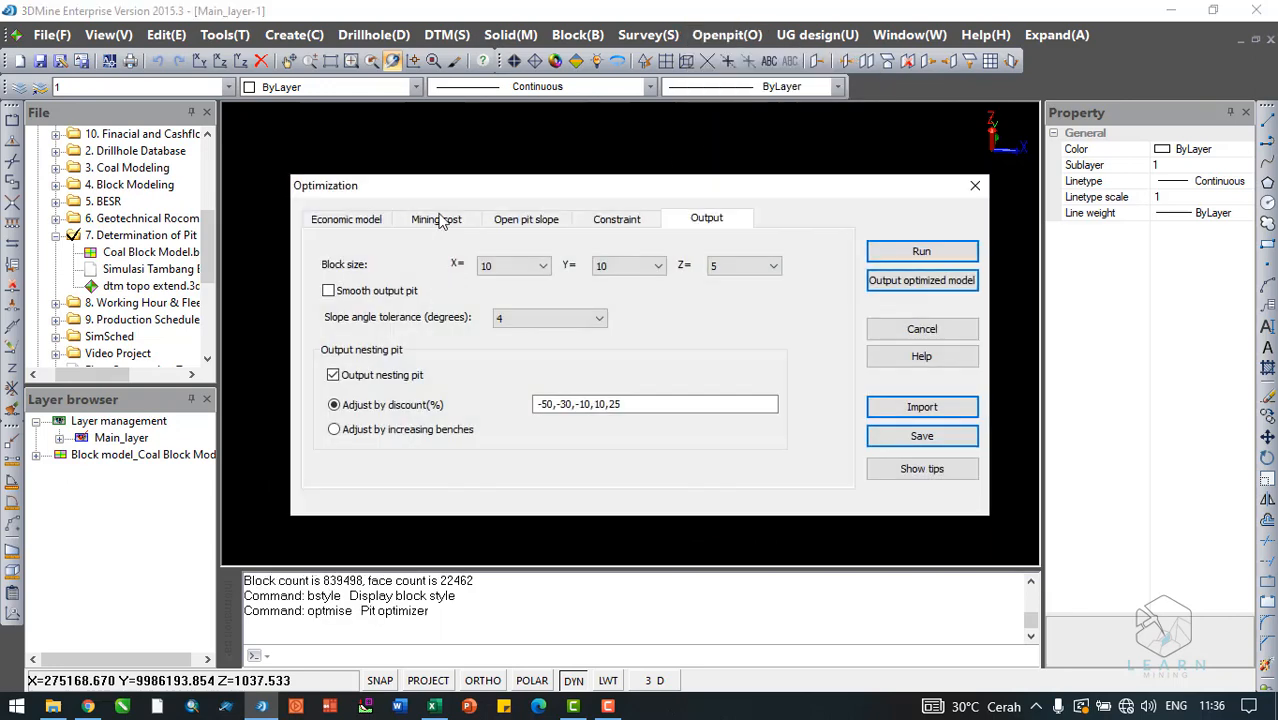
pyautogui.click(343, 222)
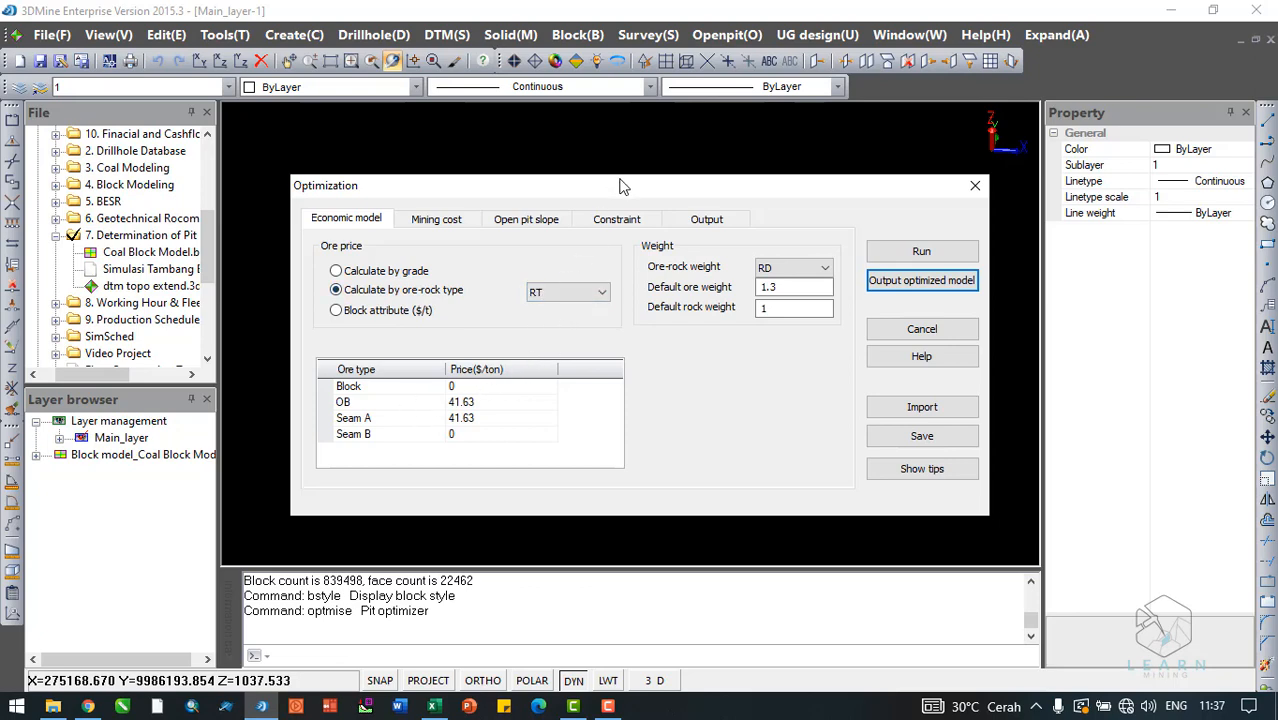
pyautogui.moveTo(617, 180); pyautogui.dragTo(640, 169)
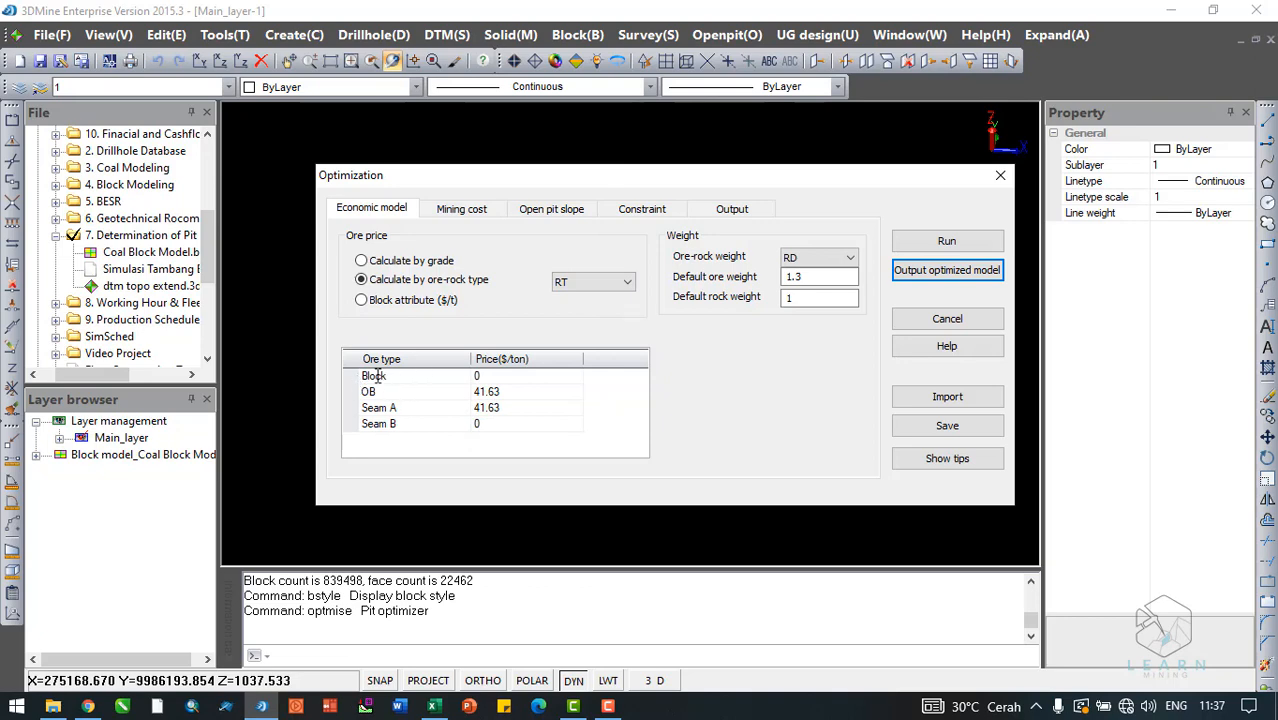
pyautogui.moveTo(563, 181); pyautogui.dragTo(512, 188)
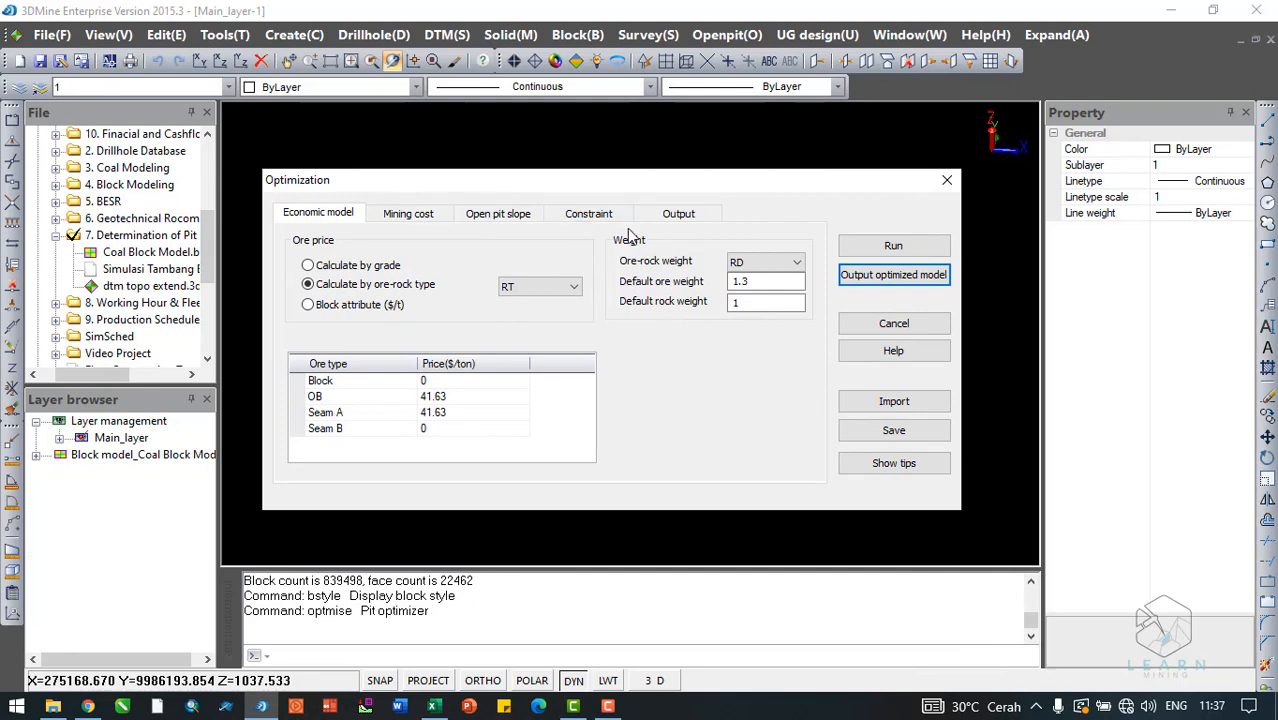
pyautogui.click(947, 180)
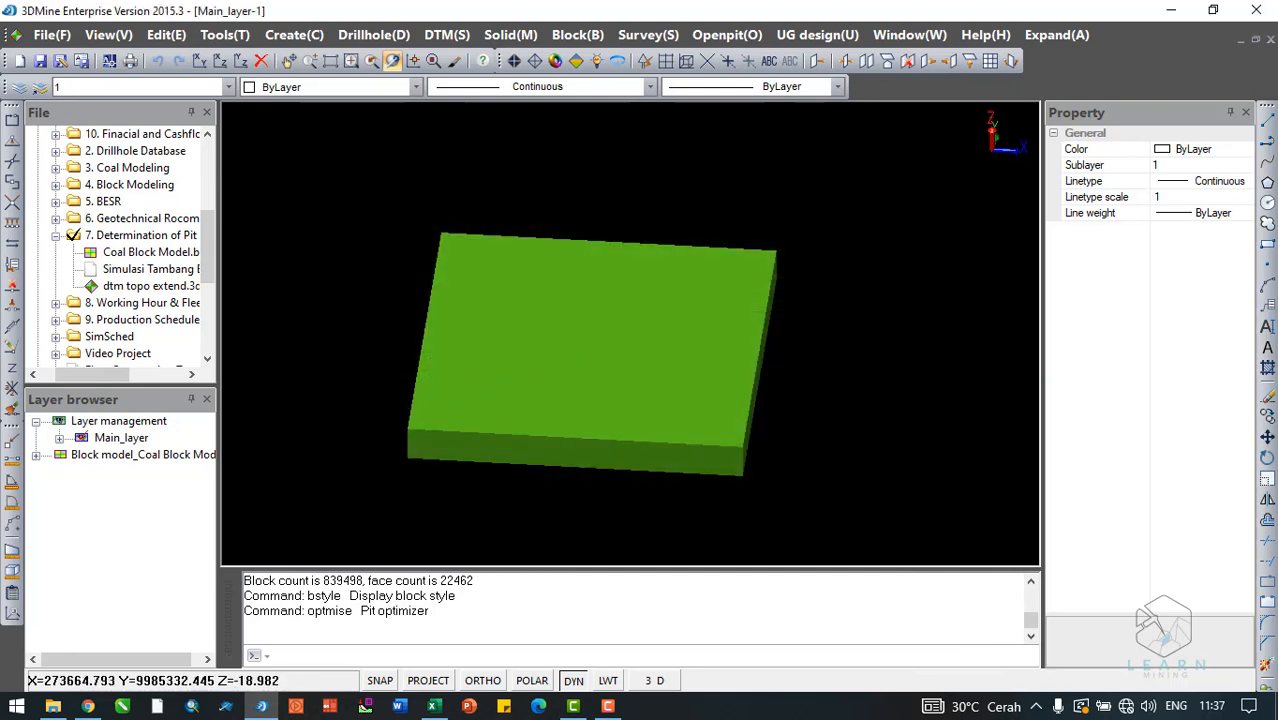
# Add a surface display constraint that limits the block model to blocks below dtm topo extend.3dm
pyautogui.rightClick(141, 455)
pyautogui.click(213, 558)
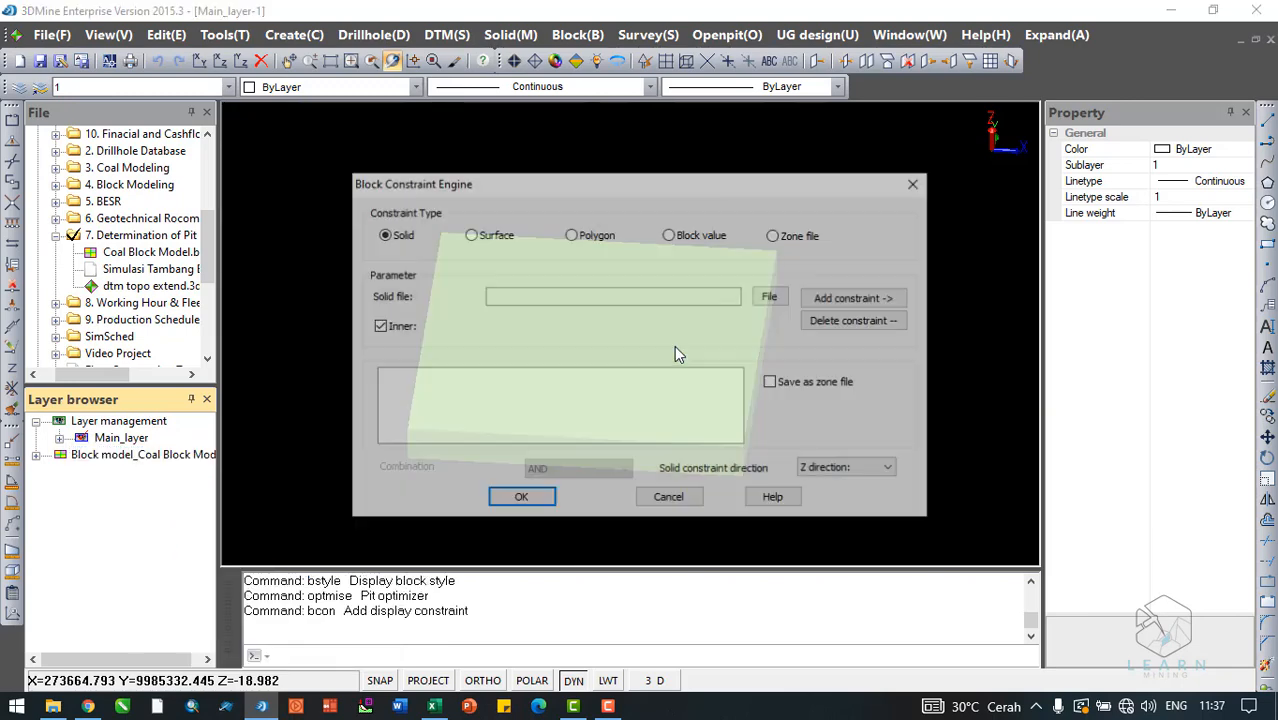
pyautogui.click(470, 234)
pyautogui.click(766, 298)
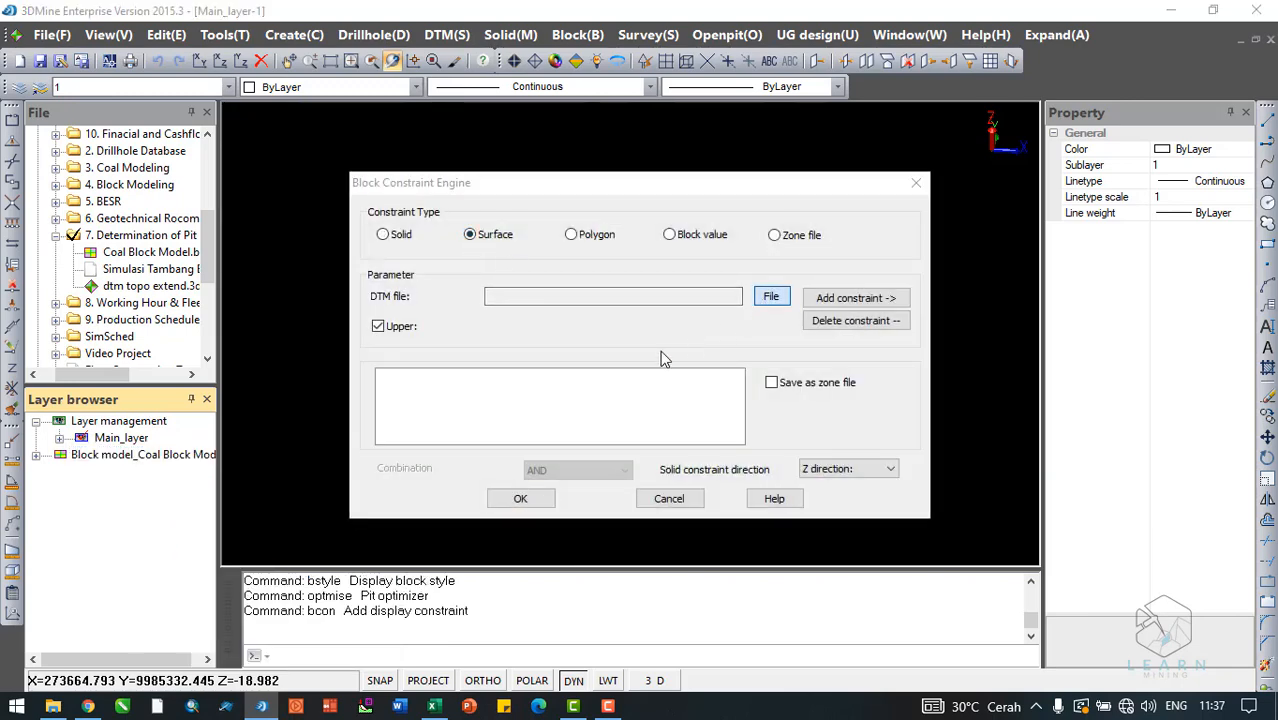
pyautogui.doubleClick(597, 277)
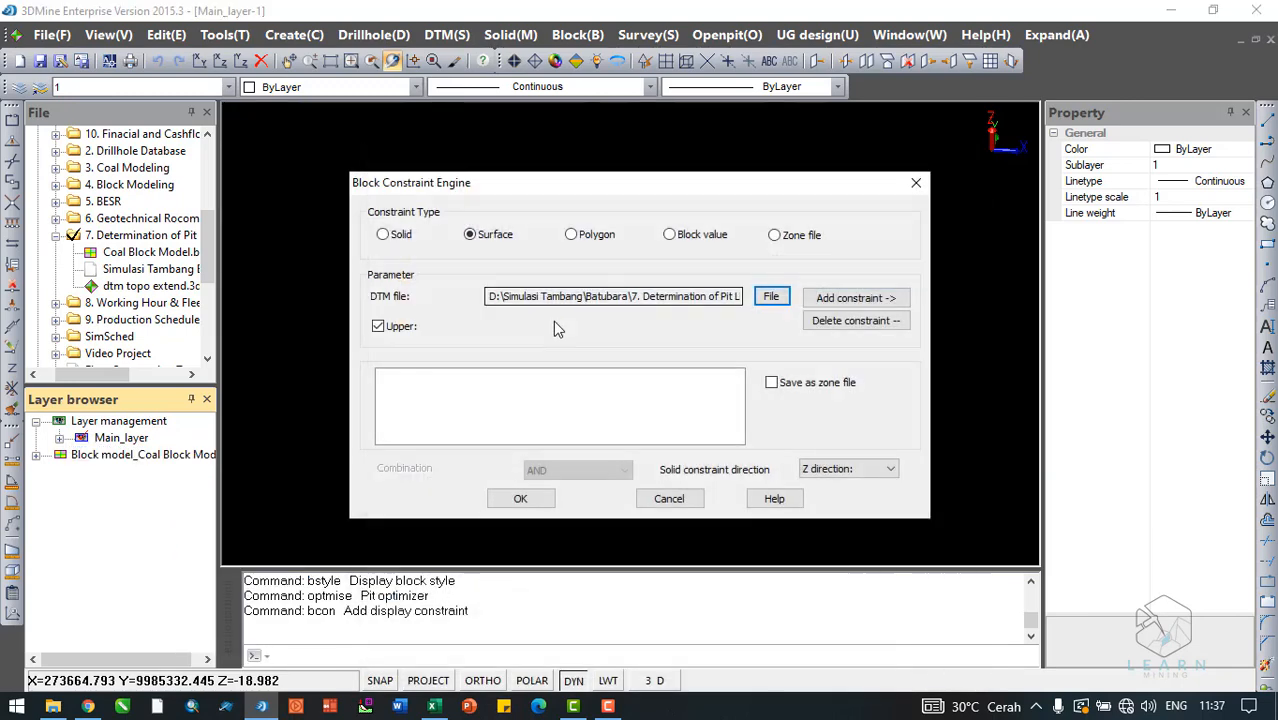
pyautogui.click(378, 326)
pyautogui.click(840, 298)
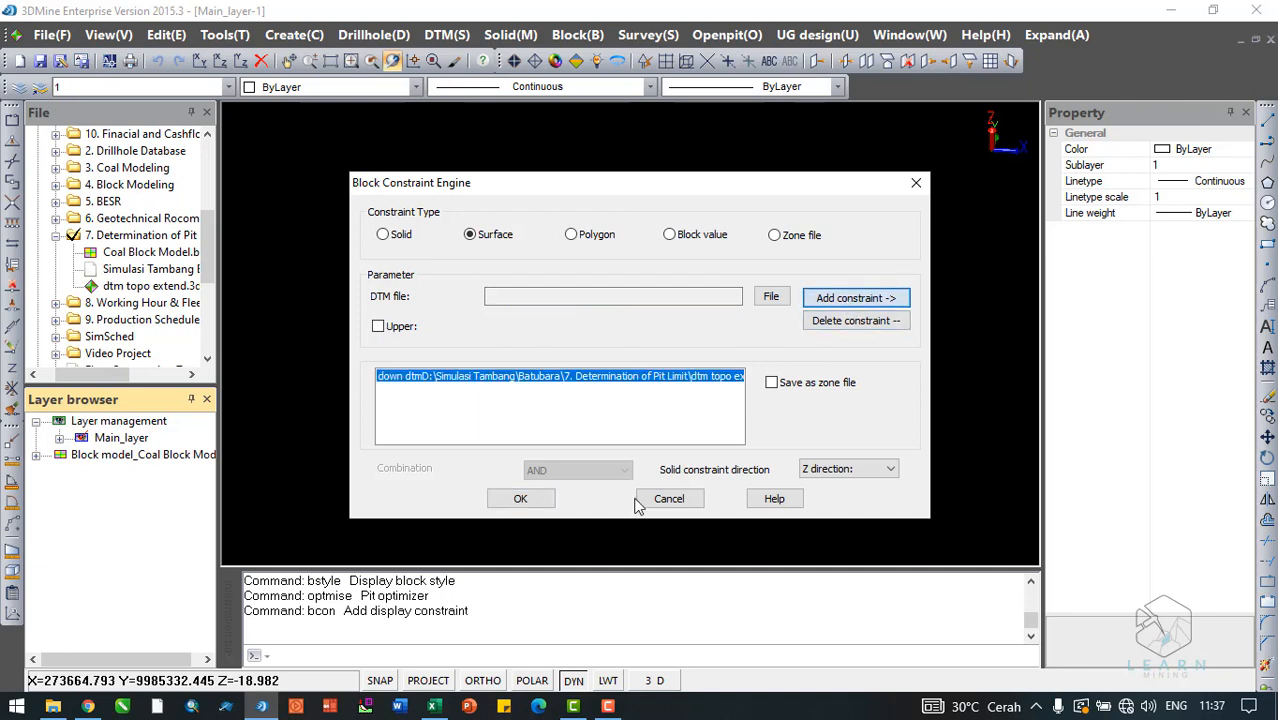
pyautogui.click(522, 499)
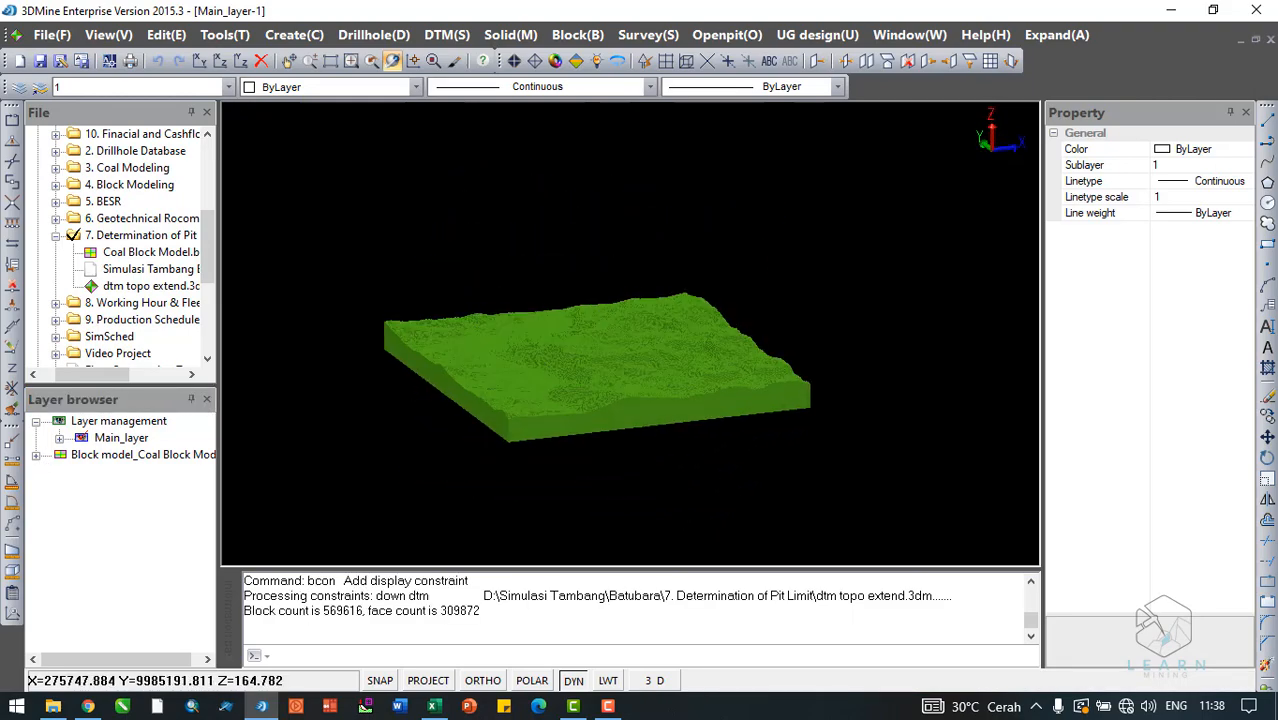
# Open block colouring for the RT attribute, get its value range and add blue, yellow and red colour rows
pyautogui.click(36, 456)
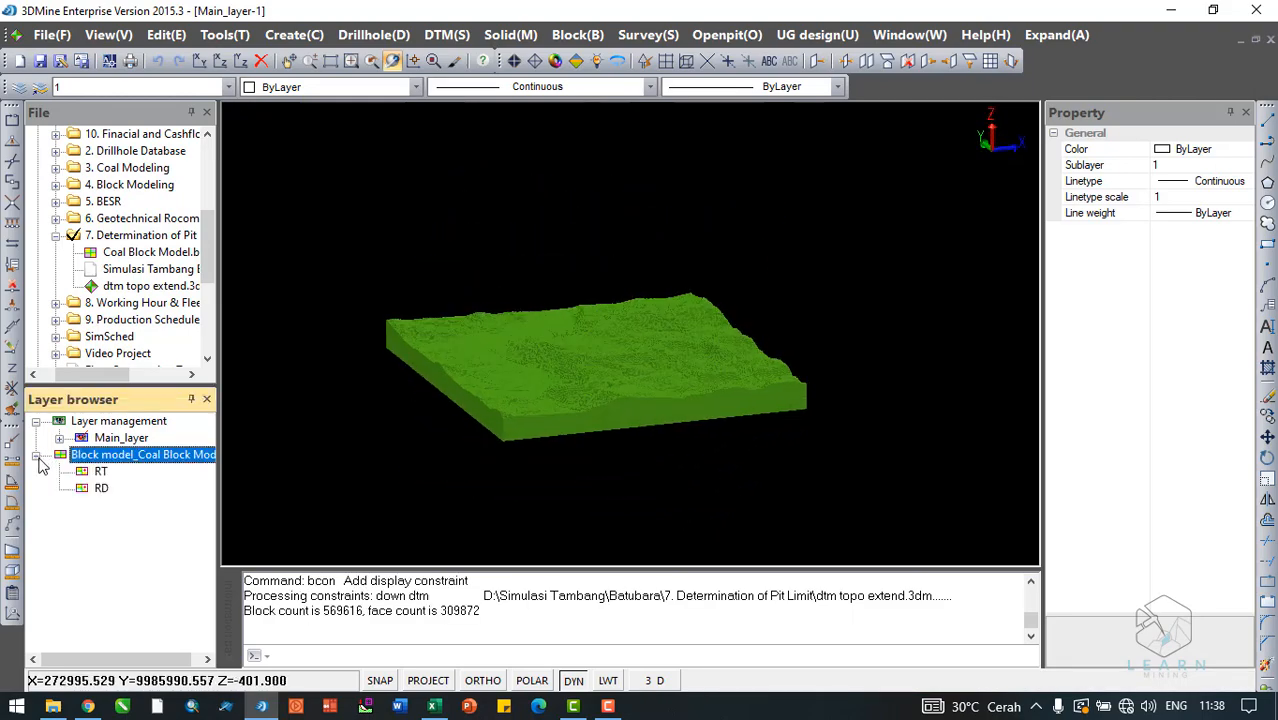
pyautogui.rightClick(100, 470)
pyautogui.click(176, 538)
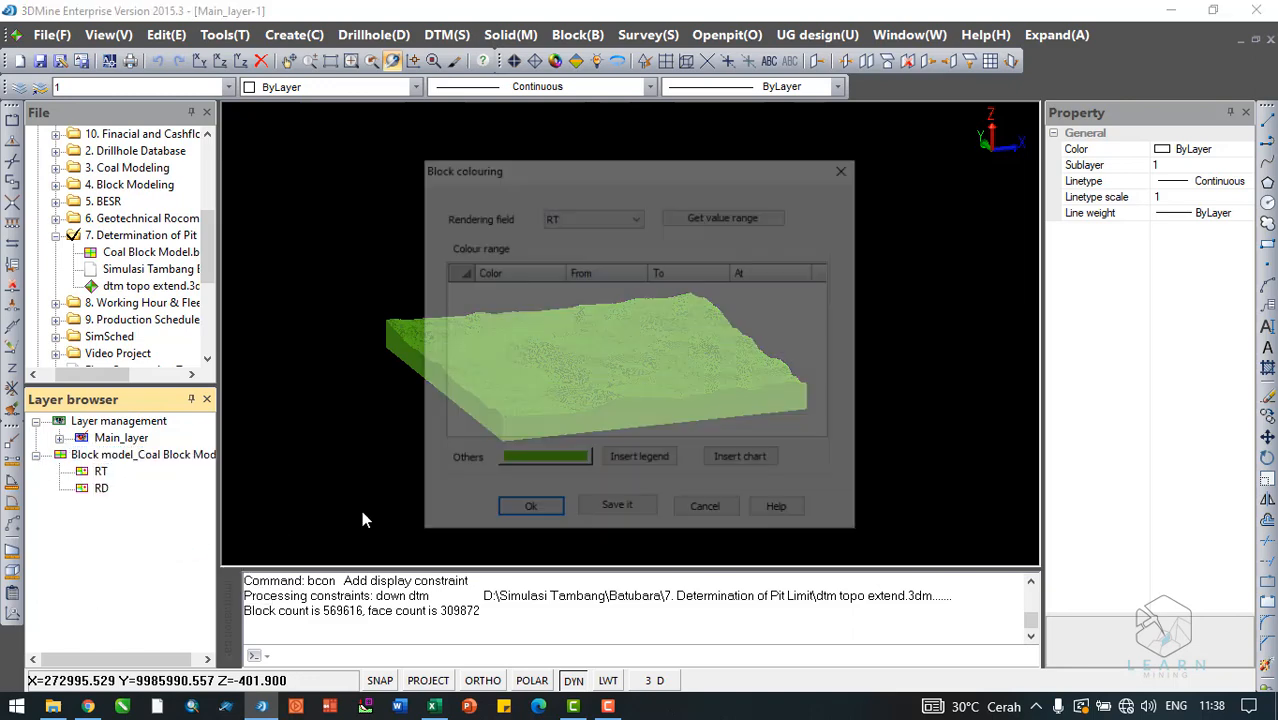
pyautogui.click(745, 215)
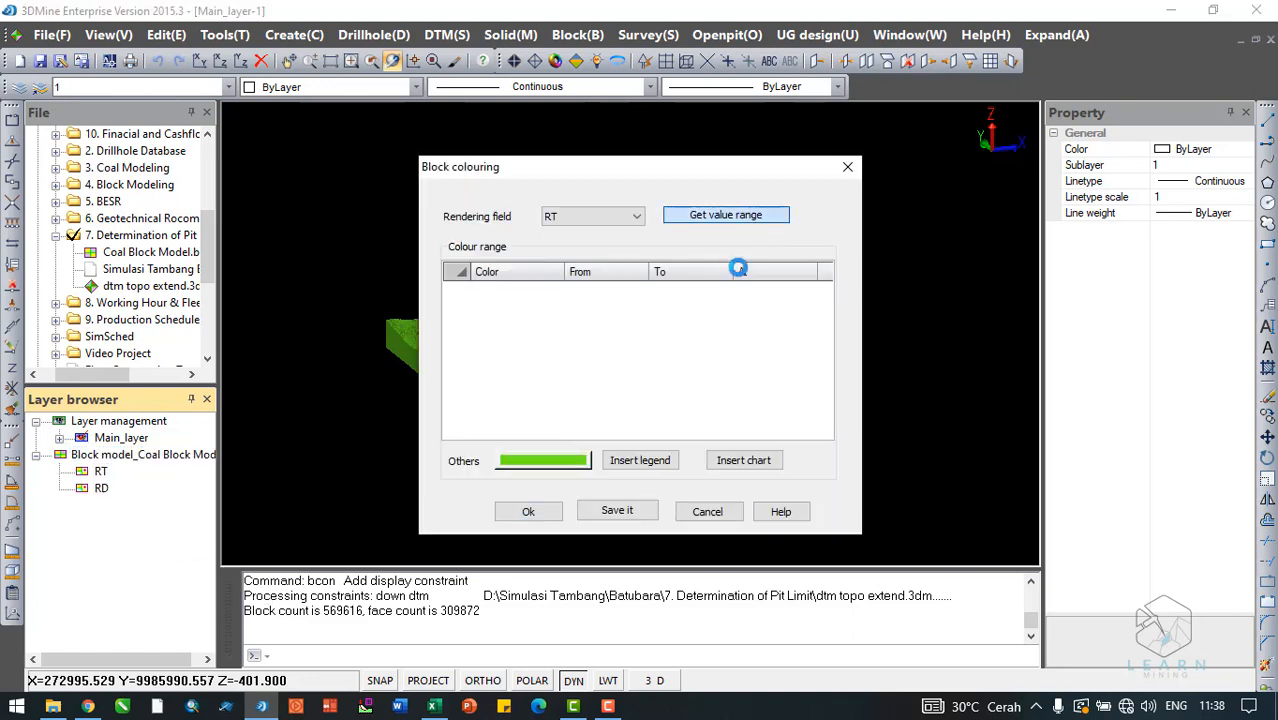
pyautogui.rightClick(704, 342)
pyautogui.click(713, 361)
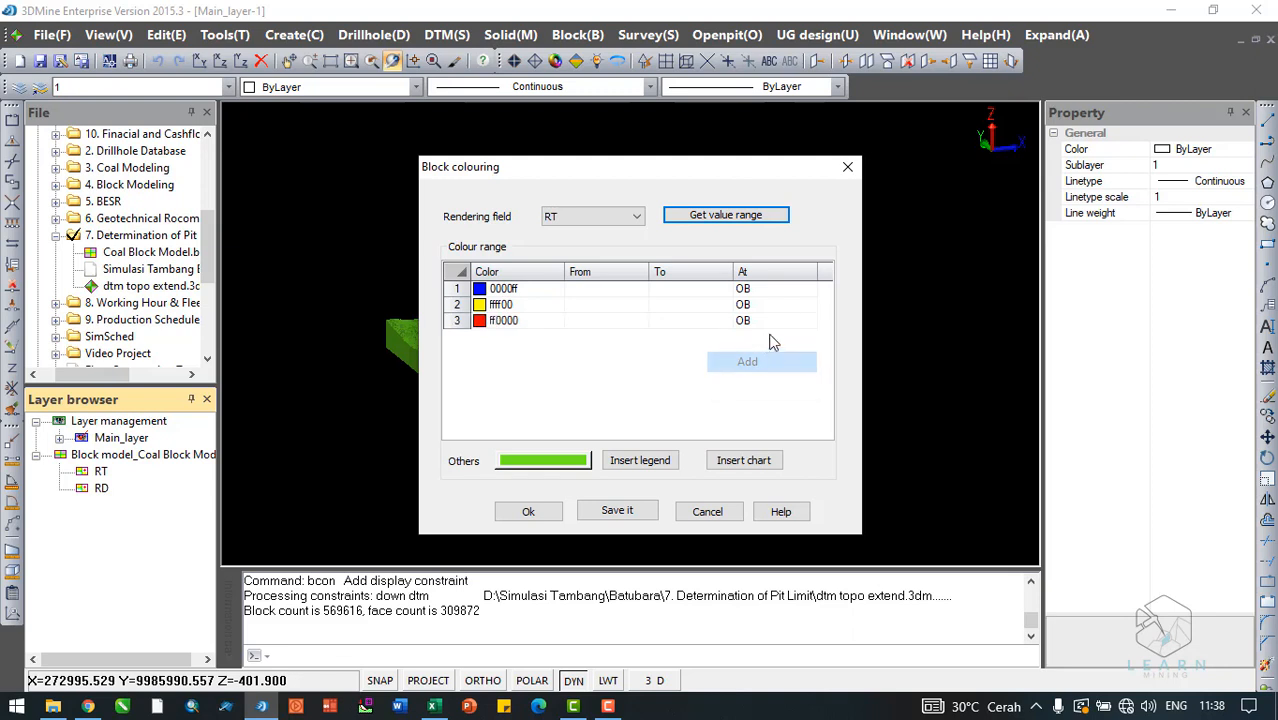
# Assign yellow to Seam A and red to Seam B, and apply the block colouring
pyautogui.click(796, 305)
pyautogui.click(810, 304)
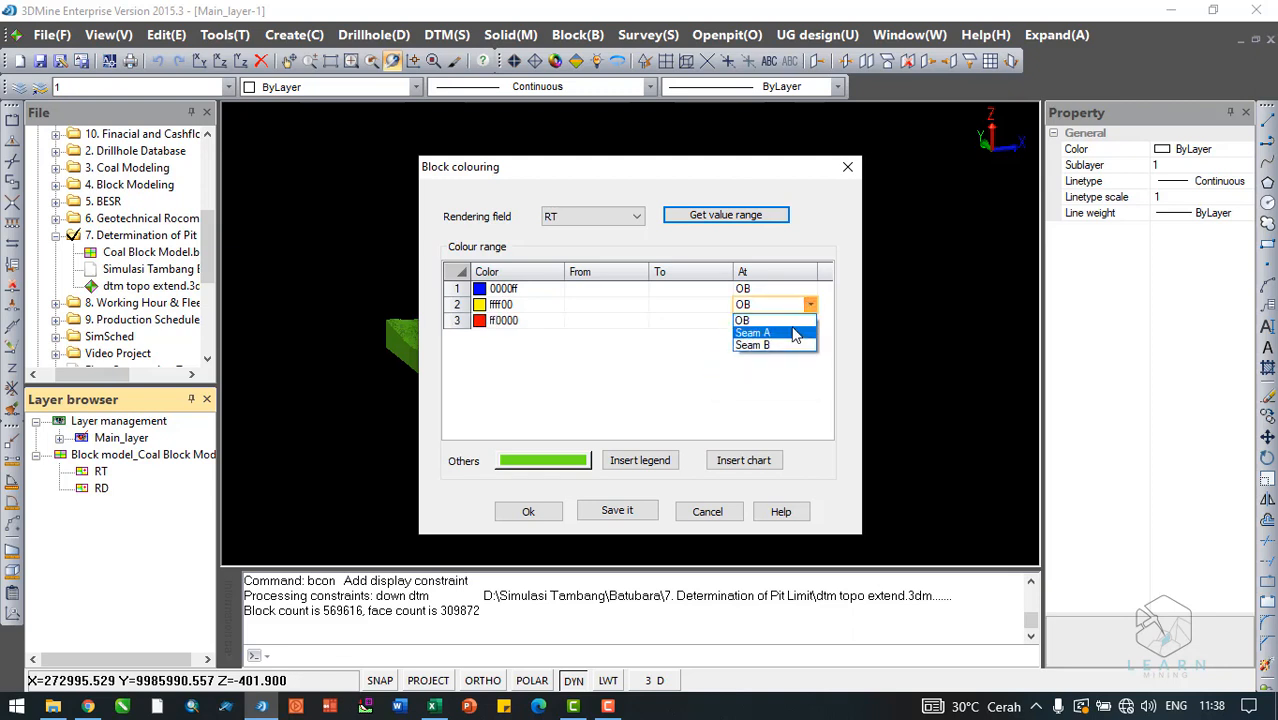
pyautogui.click(795, 333)
pyautogui.click(795, 321)
pyautogui.click(810, 320)
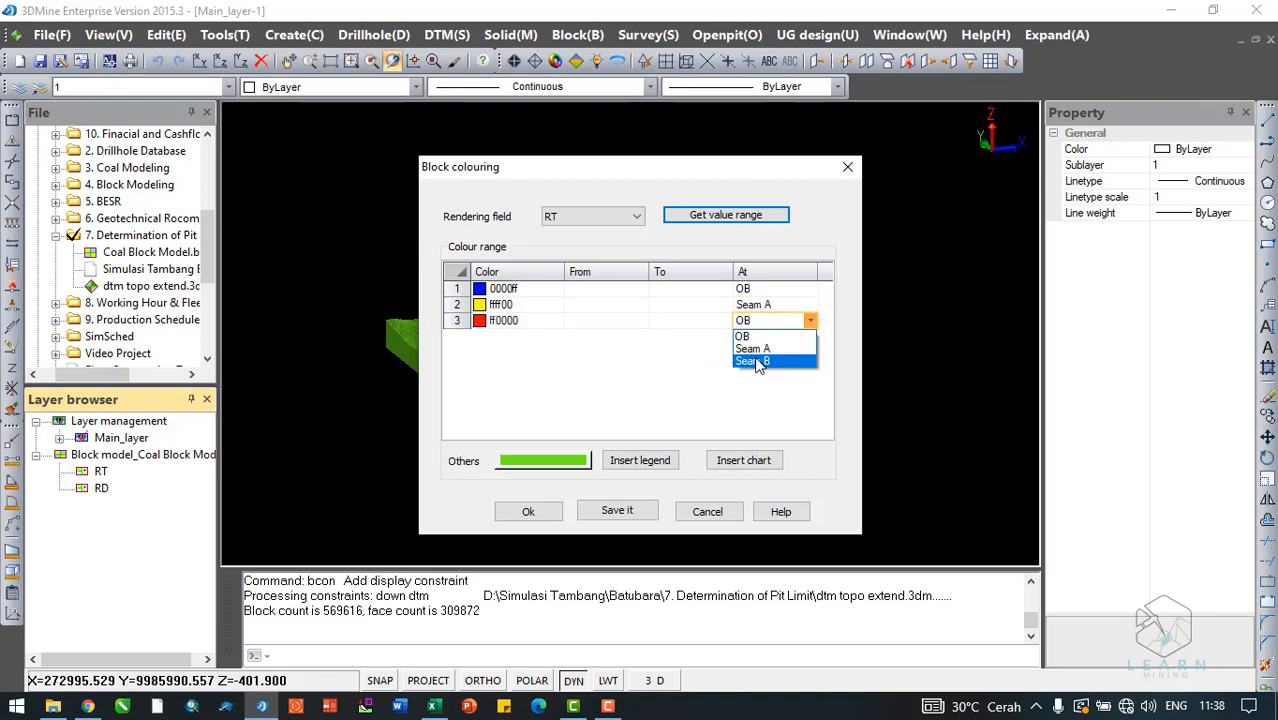
pyautogui.click(758, 362)
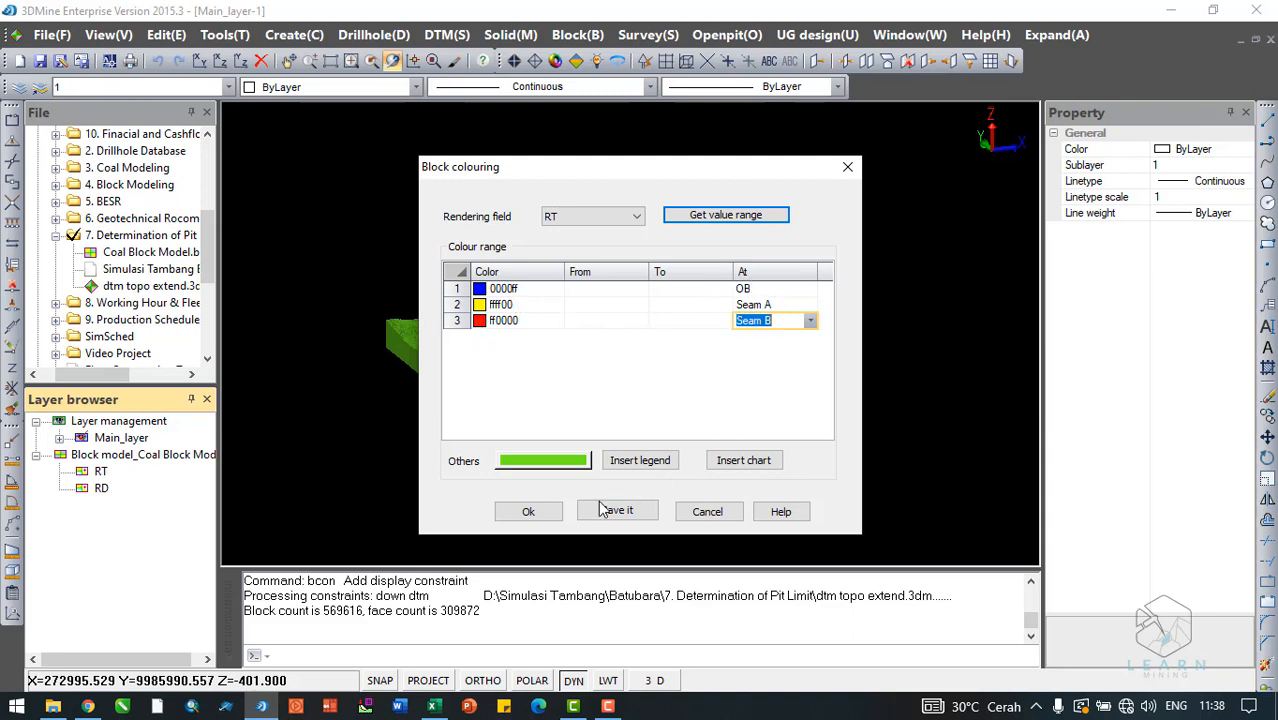
pyautogui.click(529, 512)
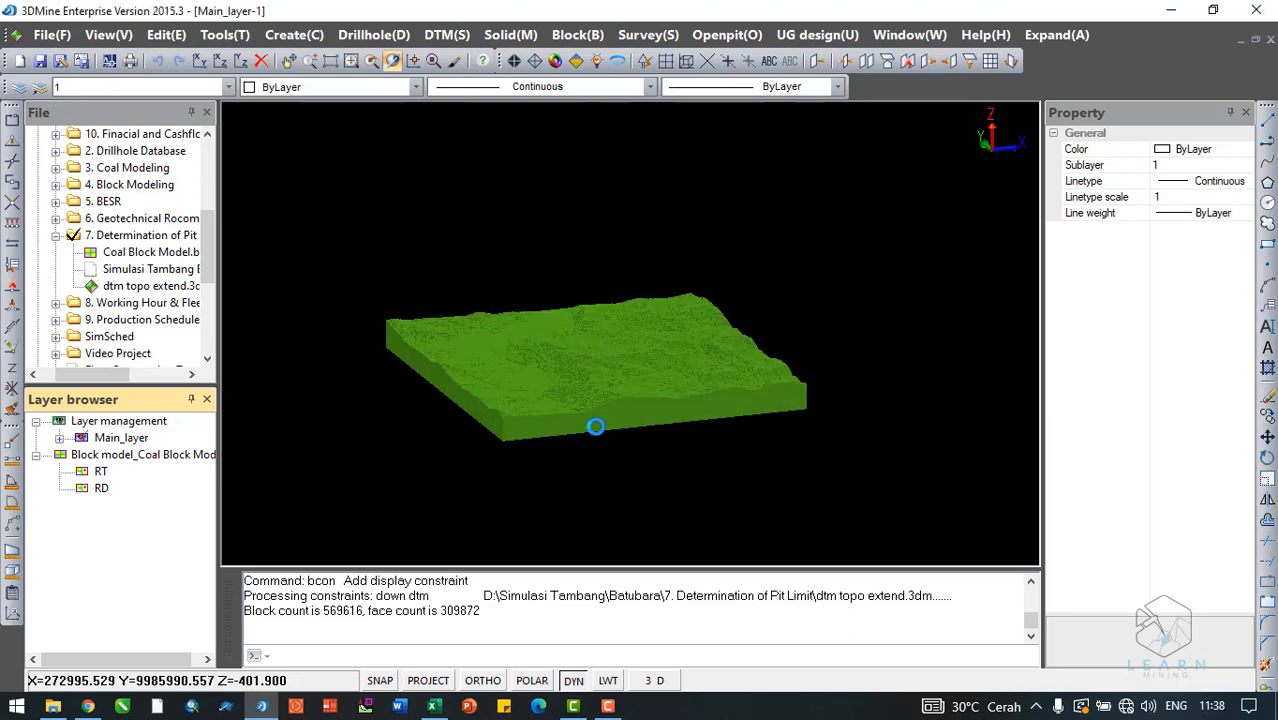
# Cut a drag-line section with Slice block enabled, running west to east across the southern part of the block model
pyautogui.moveTo(598, 378); pyautogui.dragTo(580, 335)
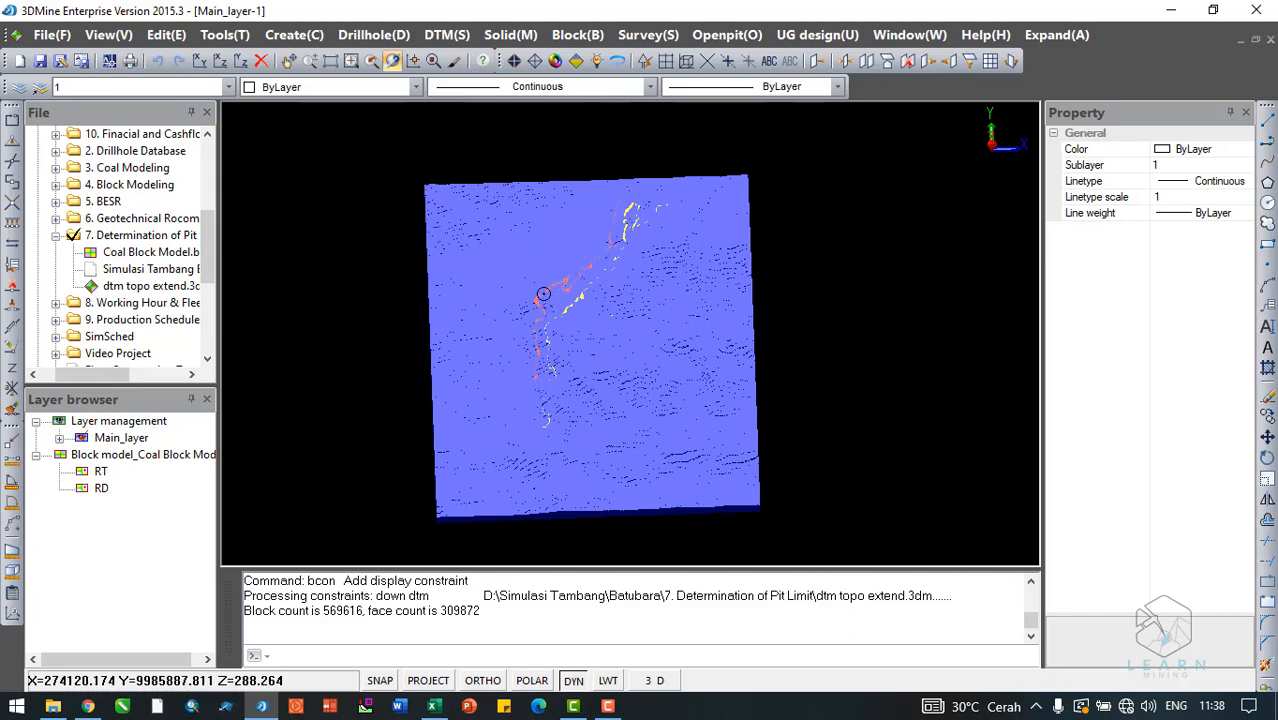
pyautogui.moveTo(545, 373); pyautogui.dragTo(539, 311)
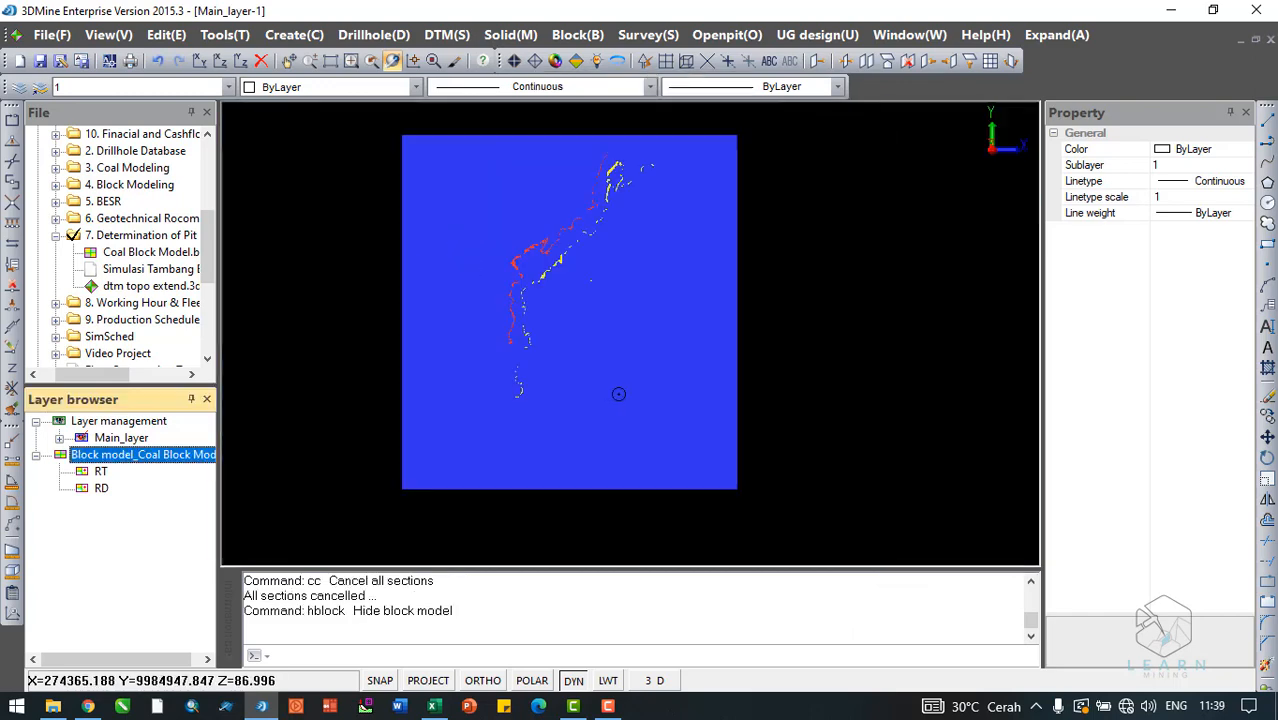
pyautogui.scroll(-2, 598, 325)
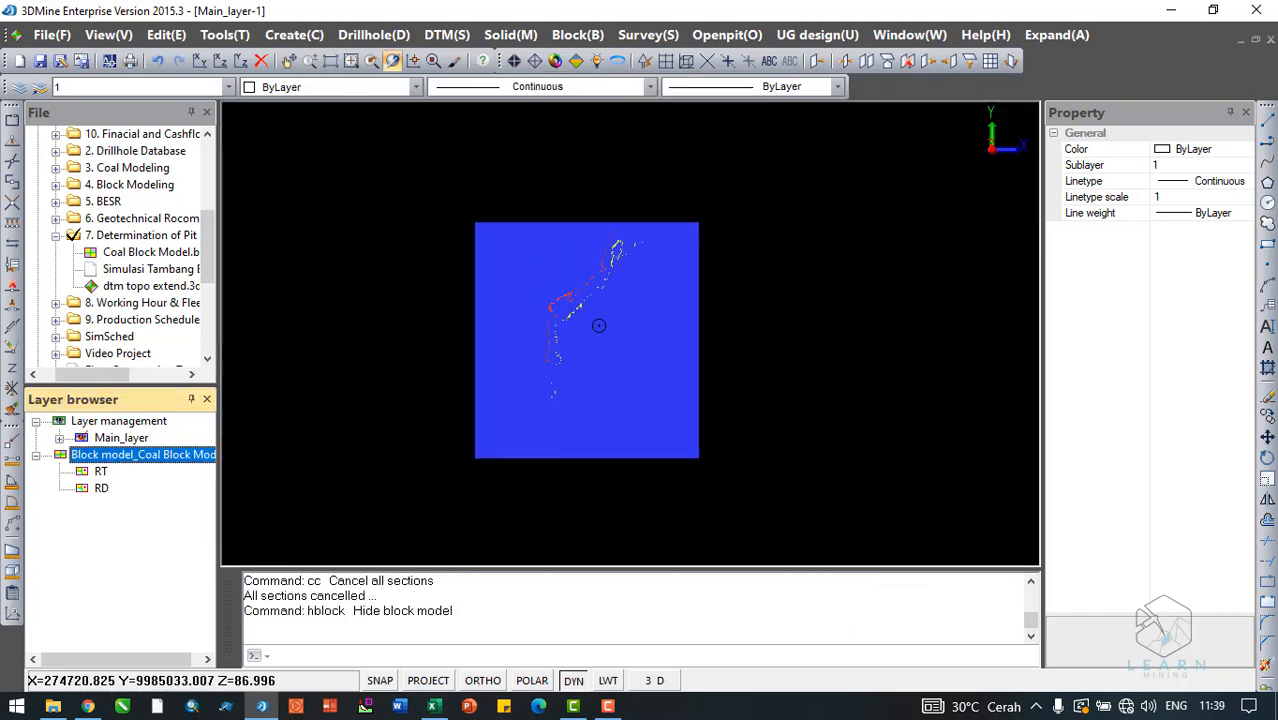
pyautogui.scroll(5, 685, 343)
pyautogui.scroll(-4, 675, 342)
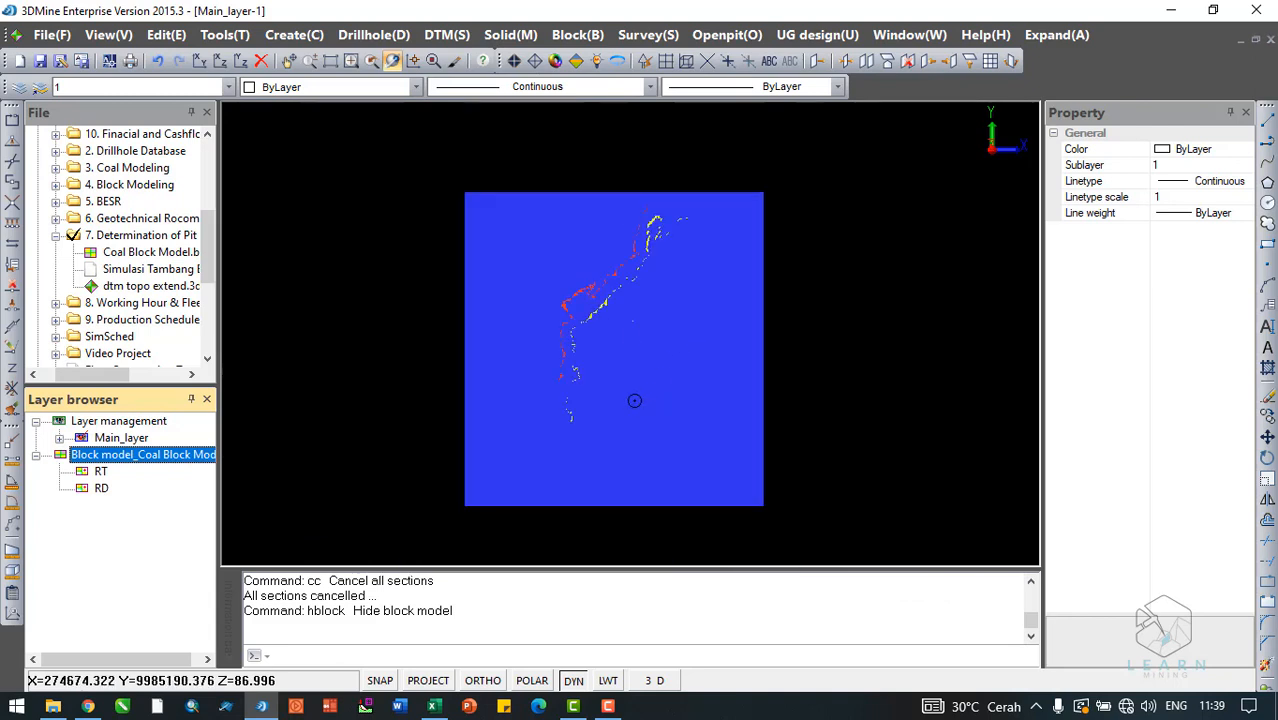
pyautogui.moveTo(625, 398)
pyautogui.click(845, 61)
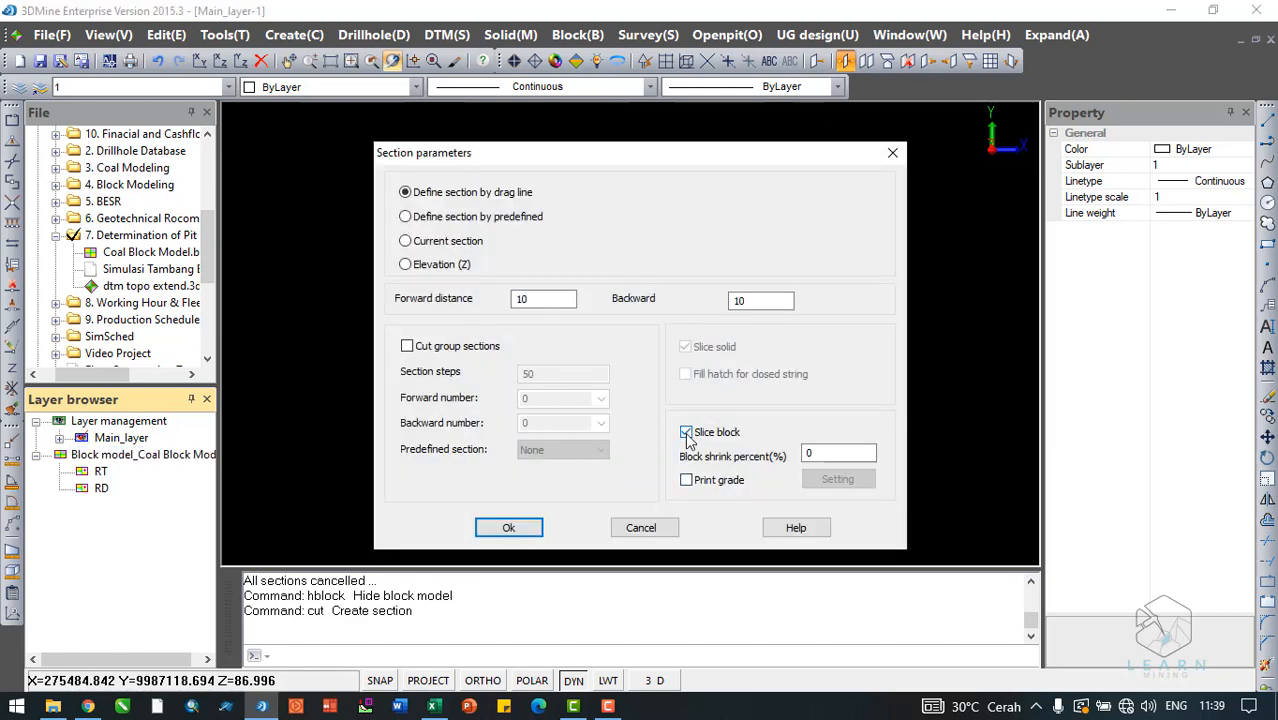
pyautogui.click(686, 431)
pyautogui.click(505, 527)
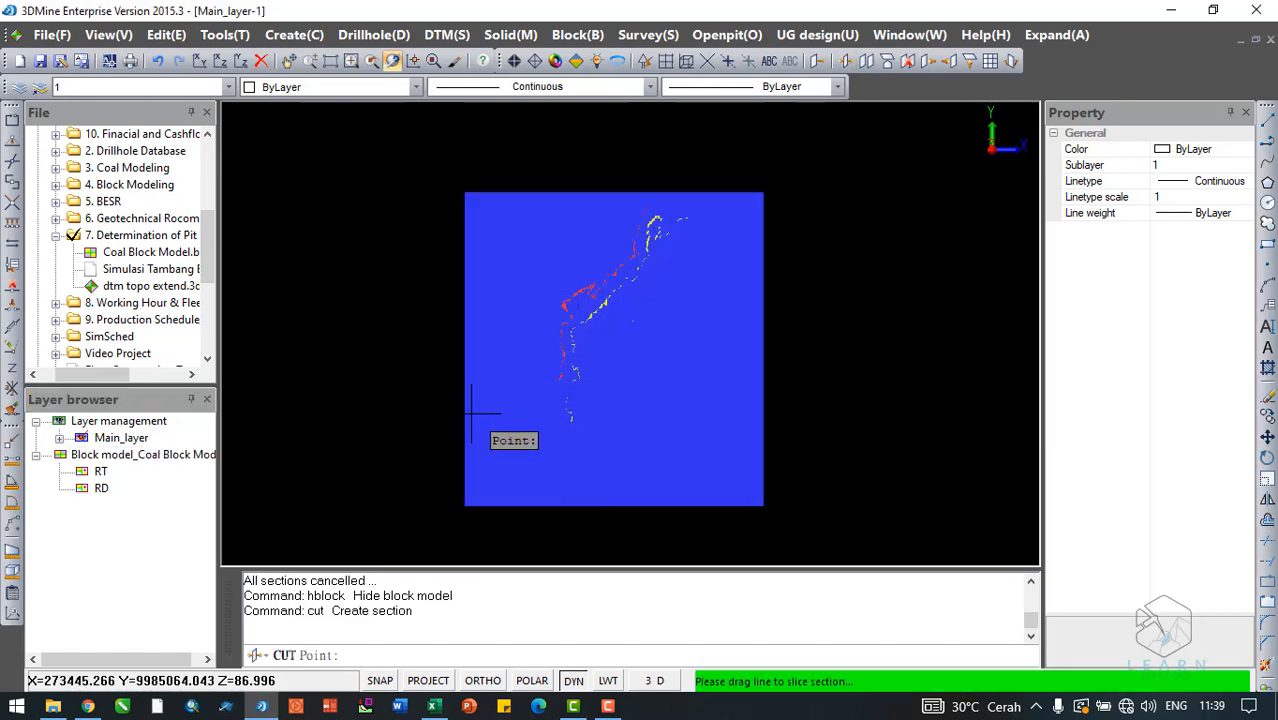
pyautogui.click(440, 411)
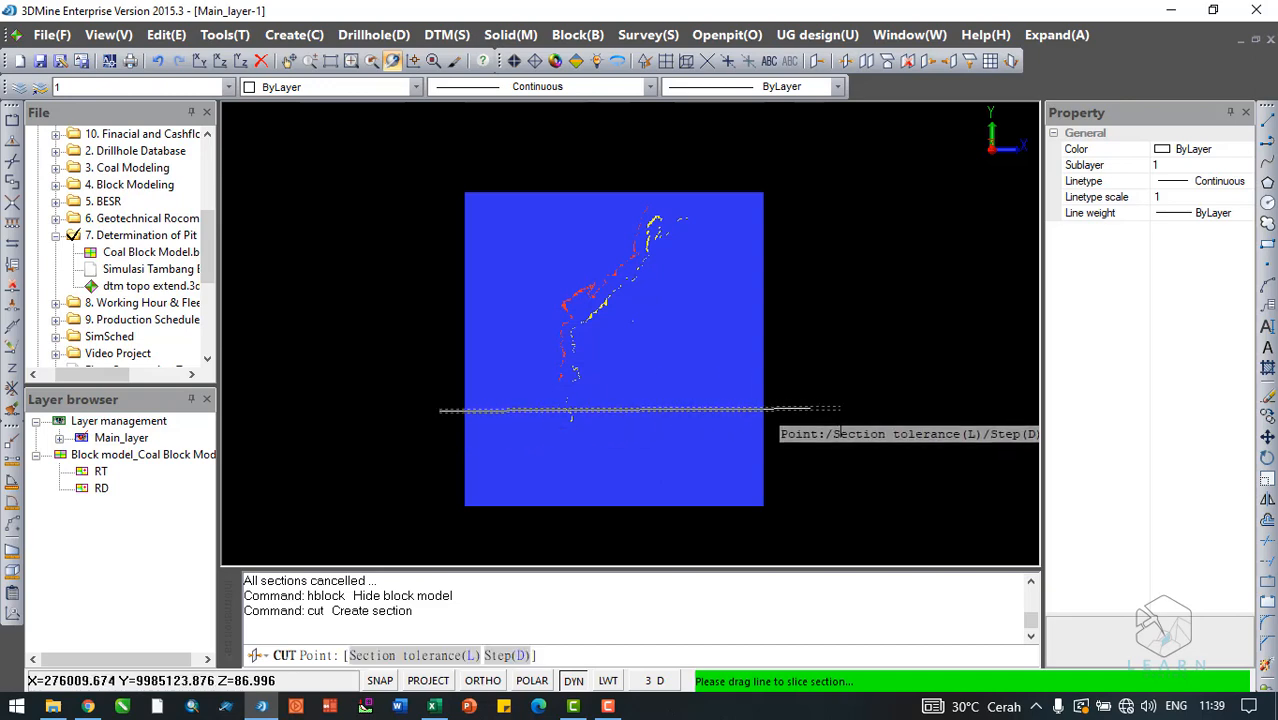
pyautogui.click(840, 408)
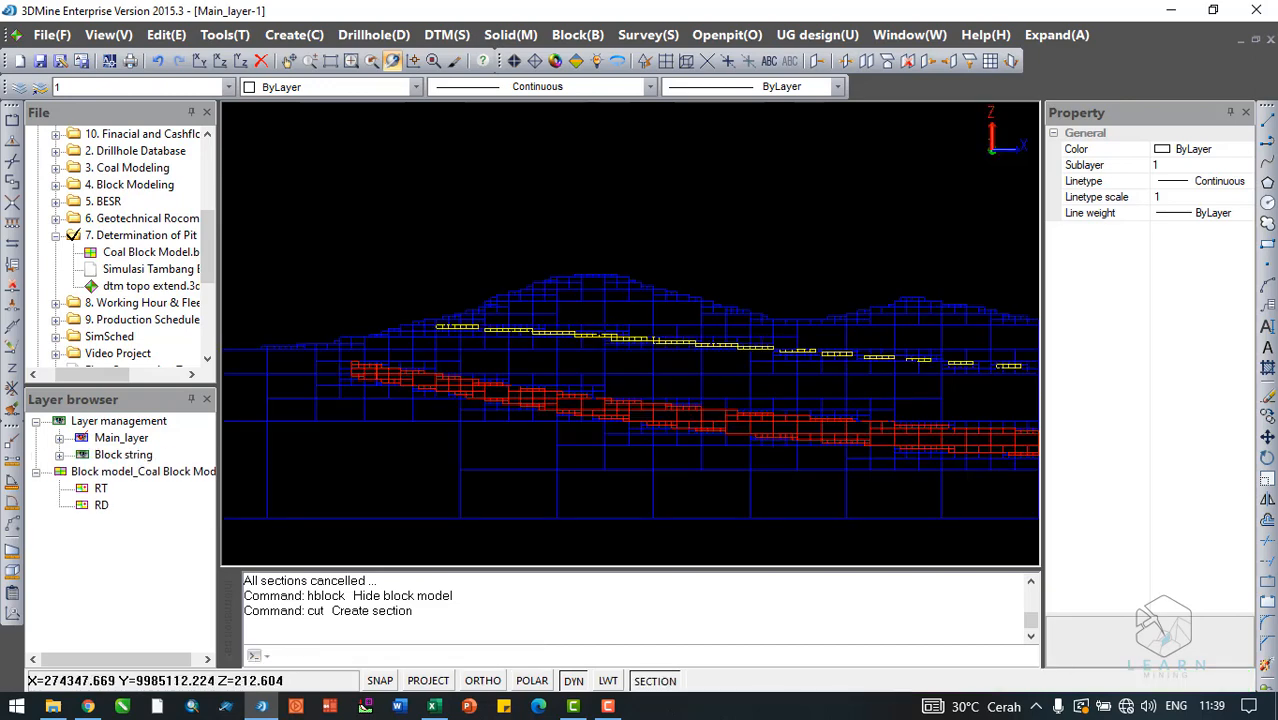
# Examine the coal seams along the section, cancel all sections and restore the plan view
pyautogui.scroll(-2, 507, 348)
pyautogui.scroll(-2, 507, 348)
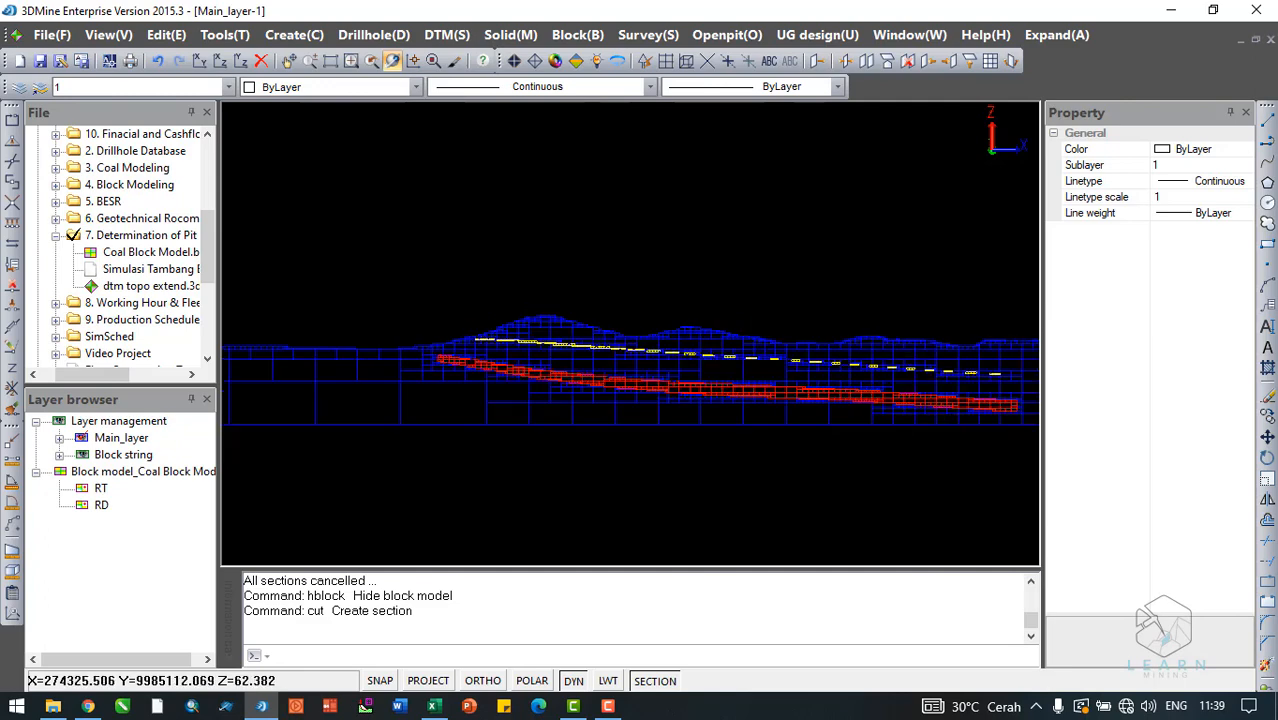
pyautogui.scroll(-2, 295, 390)
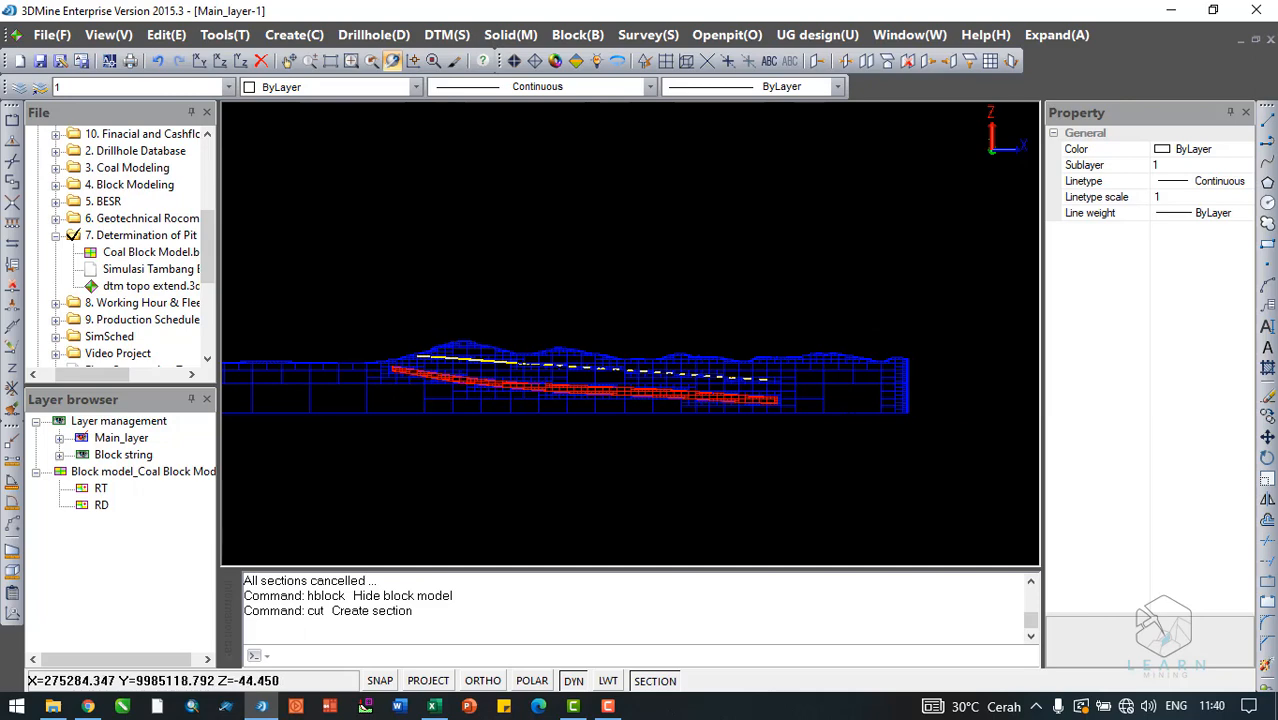
pyautogui.click(893, 62)
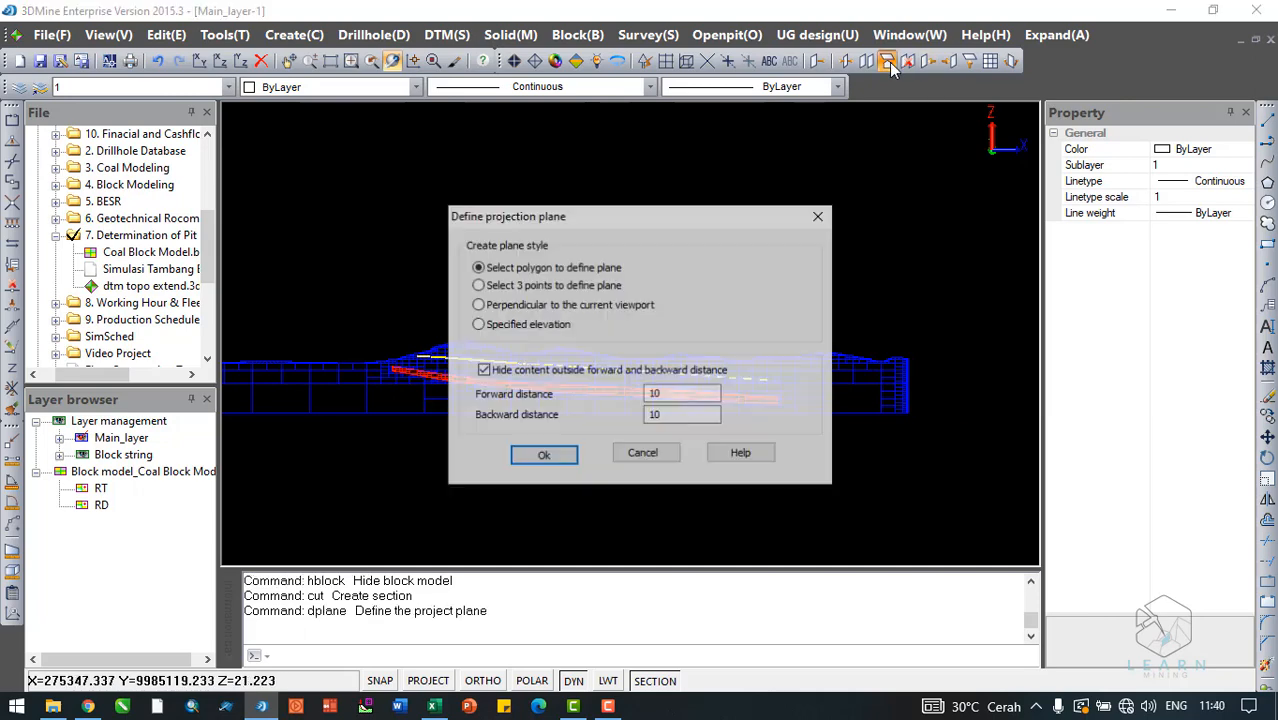
pyautogui.click(822, 217)
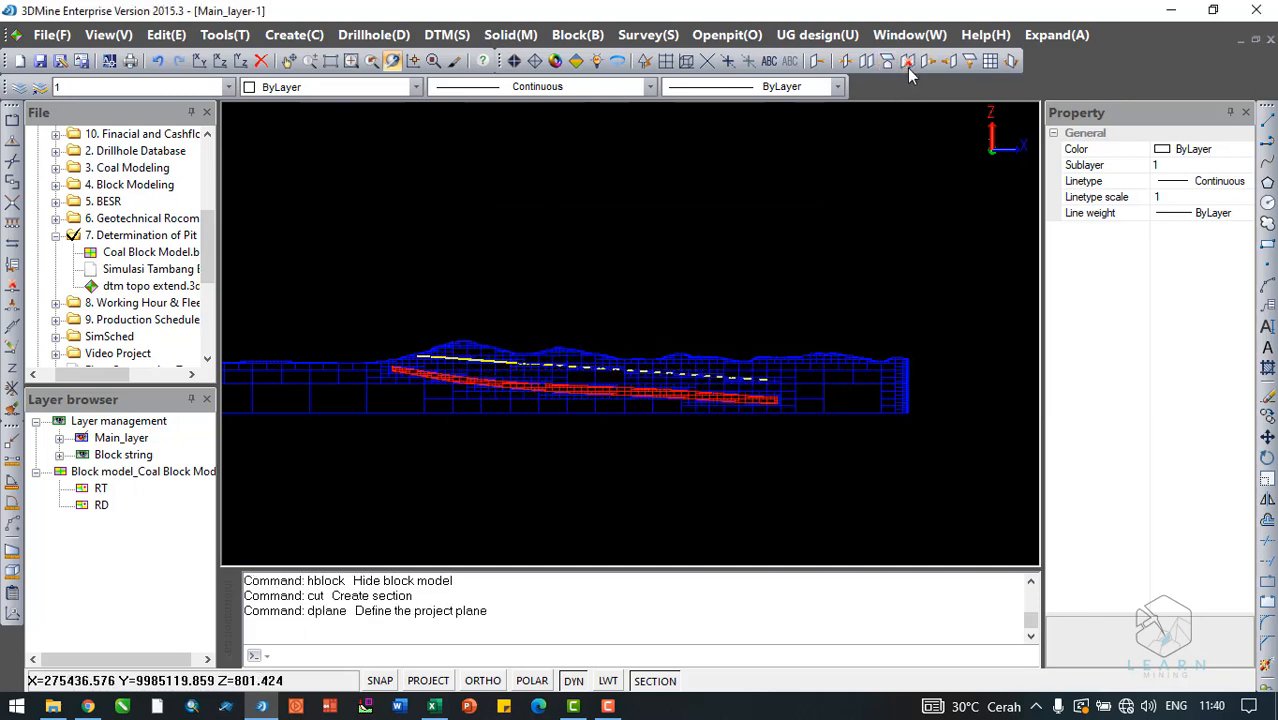
pyautogui.click(907, 61)
pyautogui.click(199, 62)
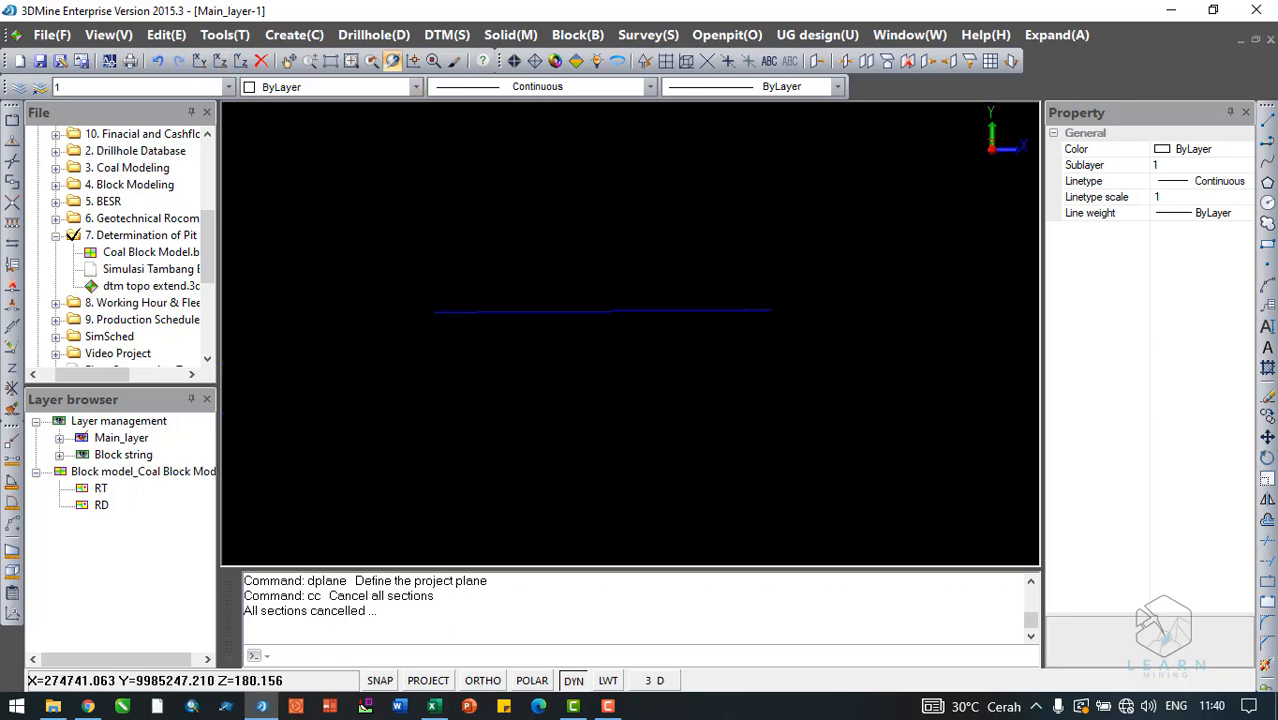
# Show the block model again and delete the Block string layer
pyautogui.rightClick(109, 471)
pyautogui.click(150, 505)
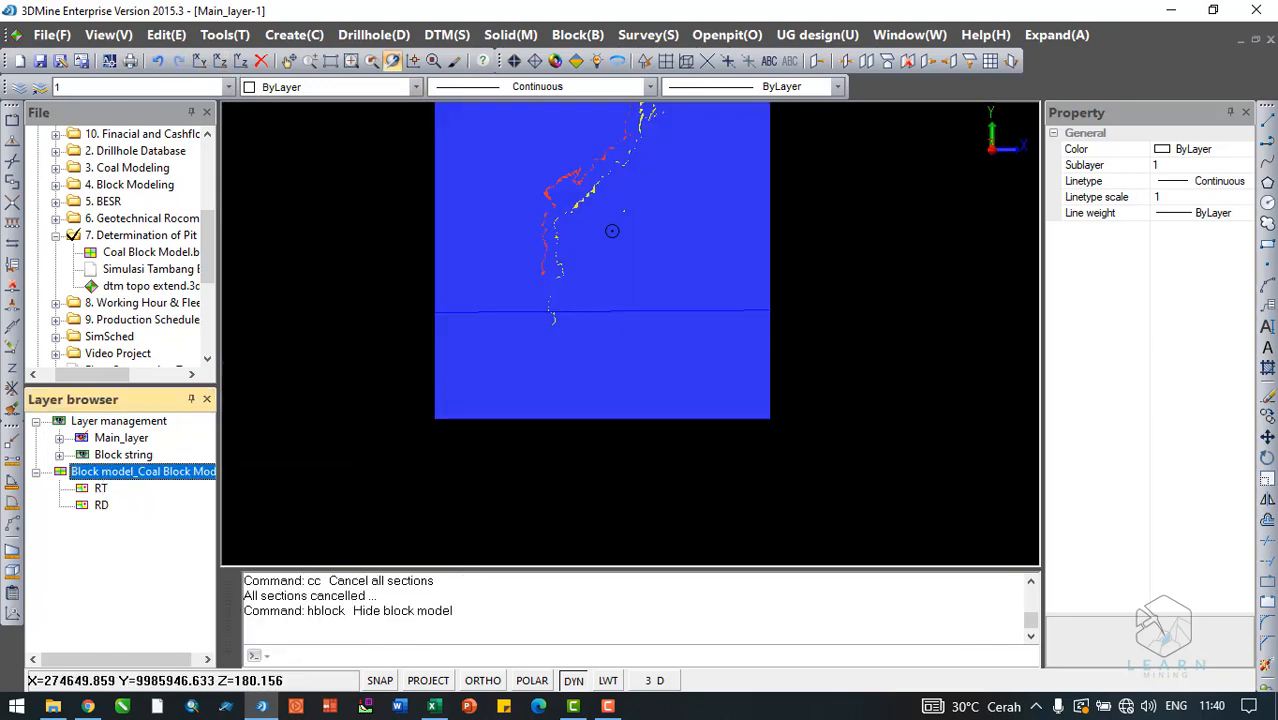
pyautogui.click(123, 455)
pyautogui.rightClick(127, 458)
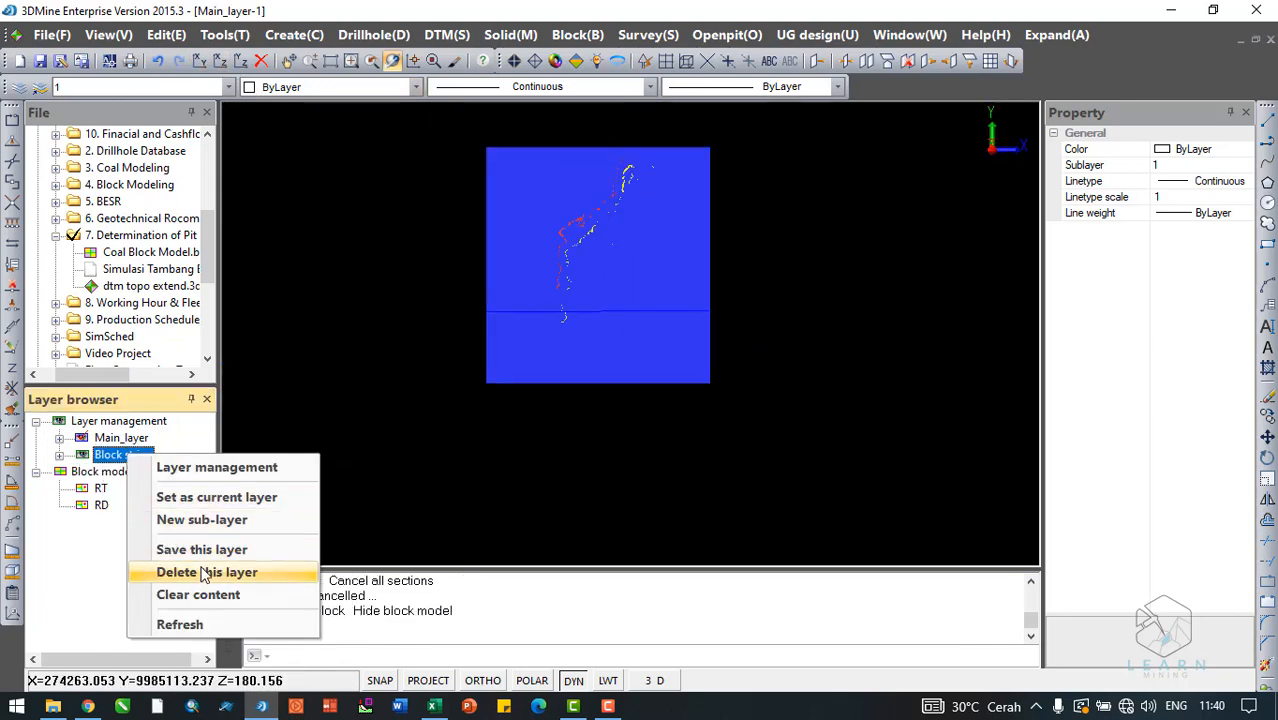
pyautogui.click(217, 571)
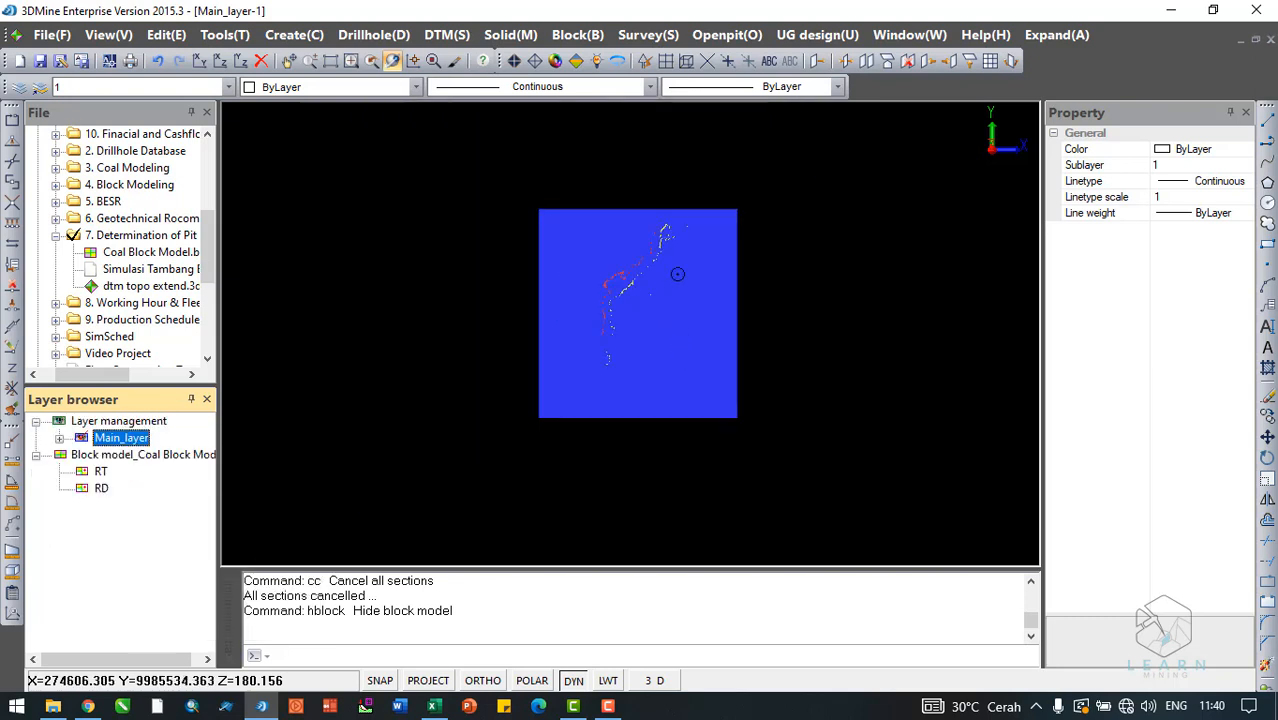
# Open the open-pit Optimise settings and examine the economic model and the original DTM constraint
pyautogui.click(725, 36)
pyautogui.click(752, 115)
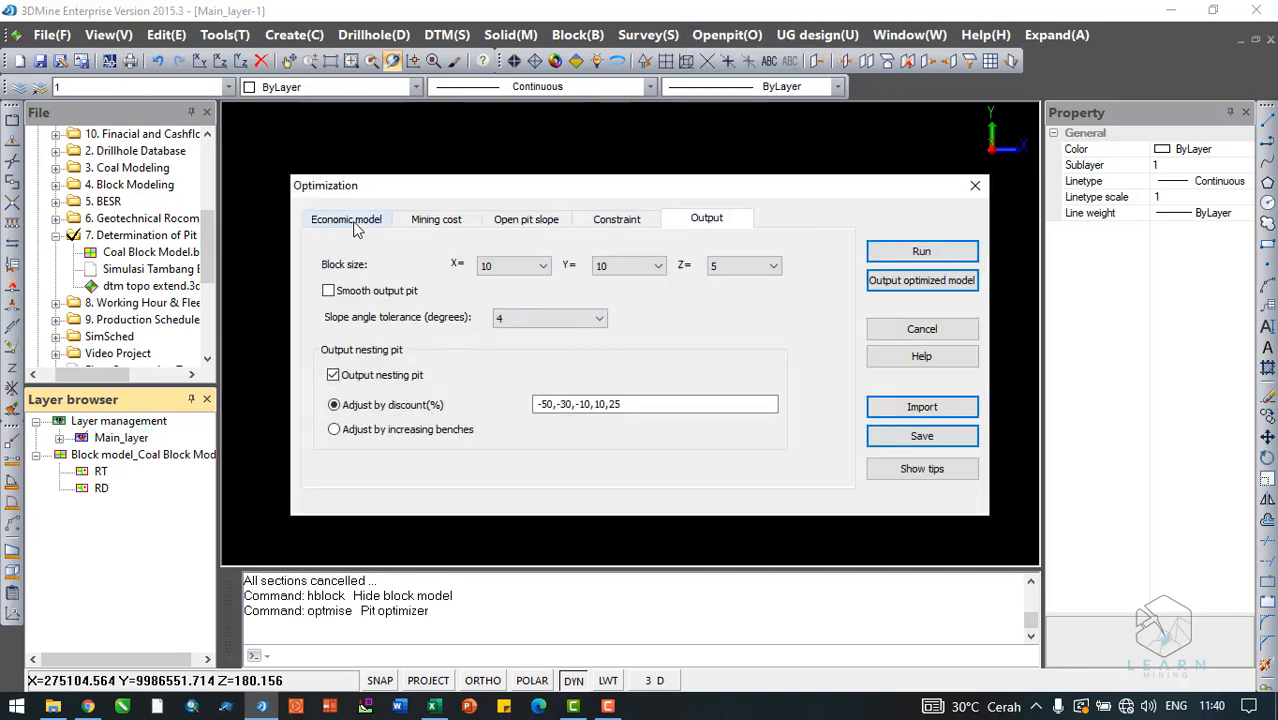
pyautogui.click(350, 220)
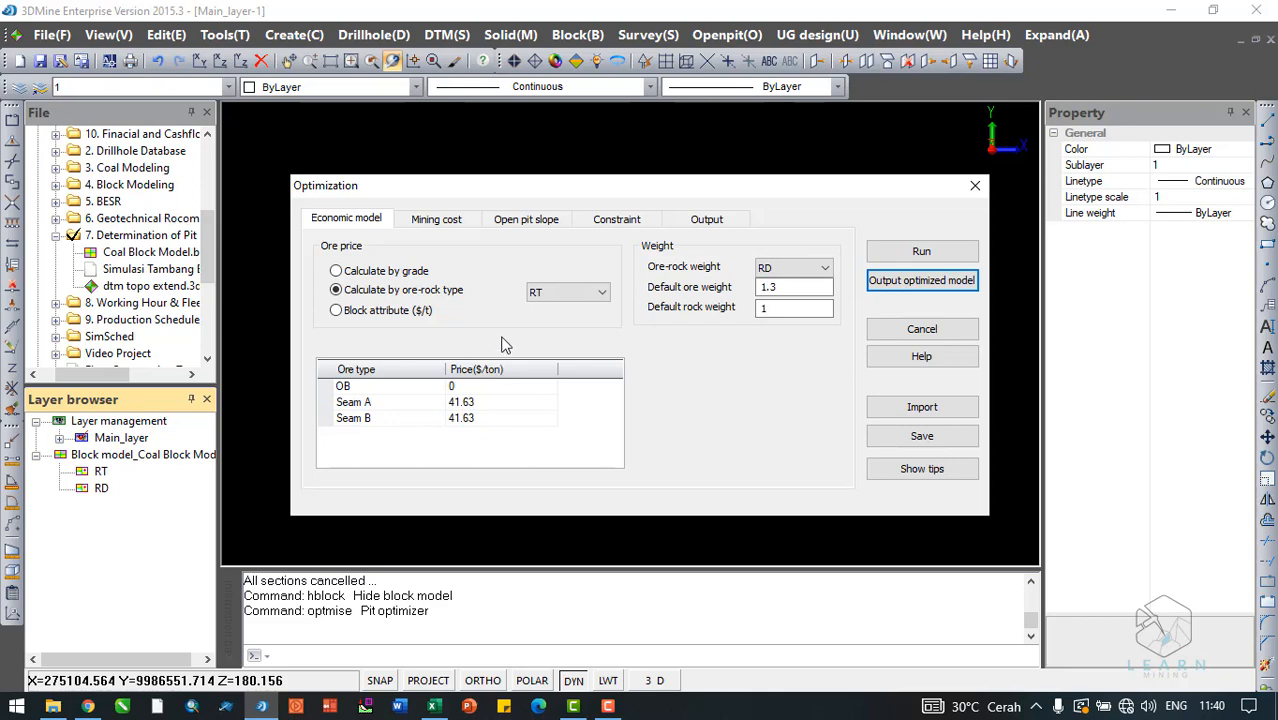
pyautogui.click(621, 220)
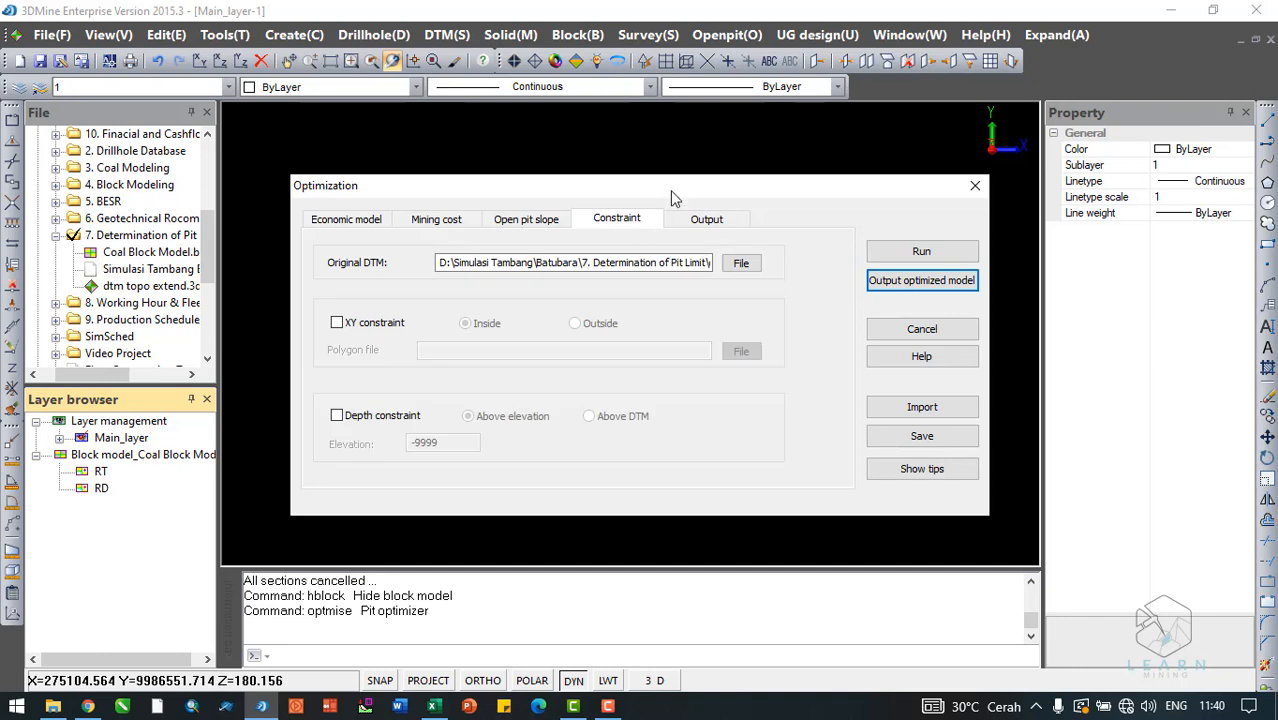
pyautogui.click(348, 222)
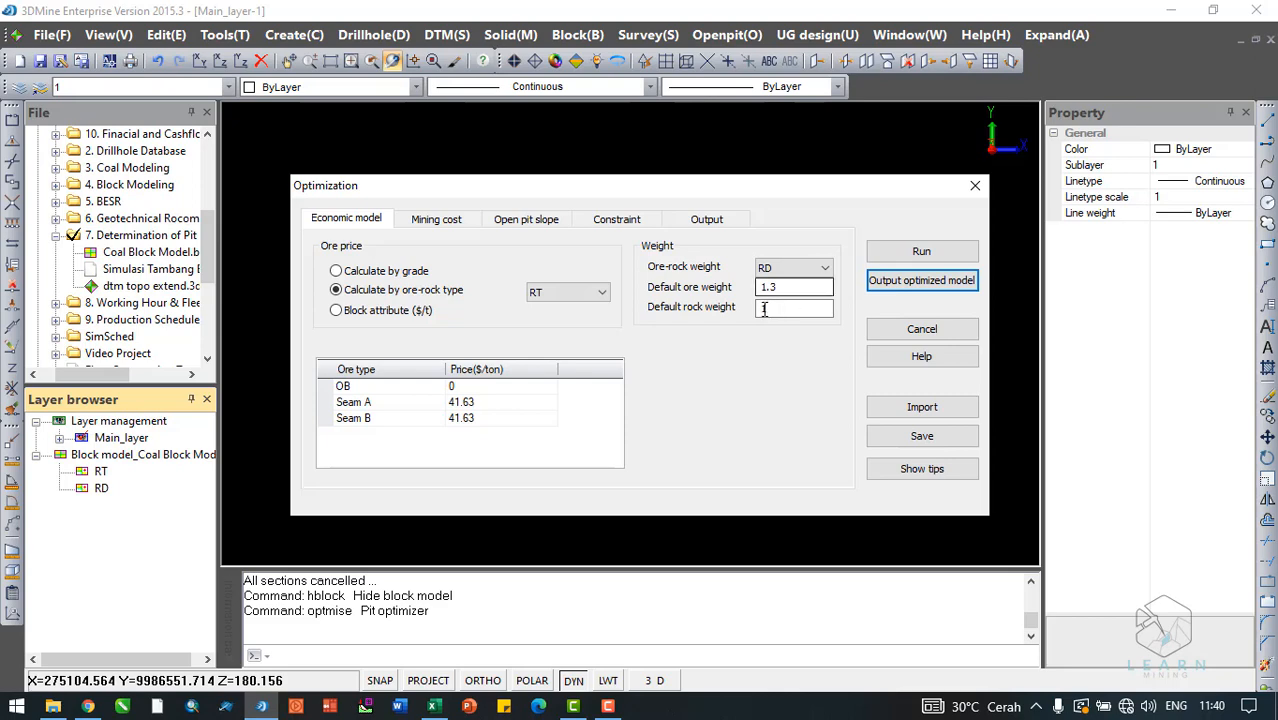
# Examine the default rock weight and the Seam A and Seam B ore prices in the economic model
pyautogui.click(802, 308)
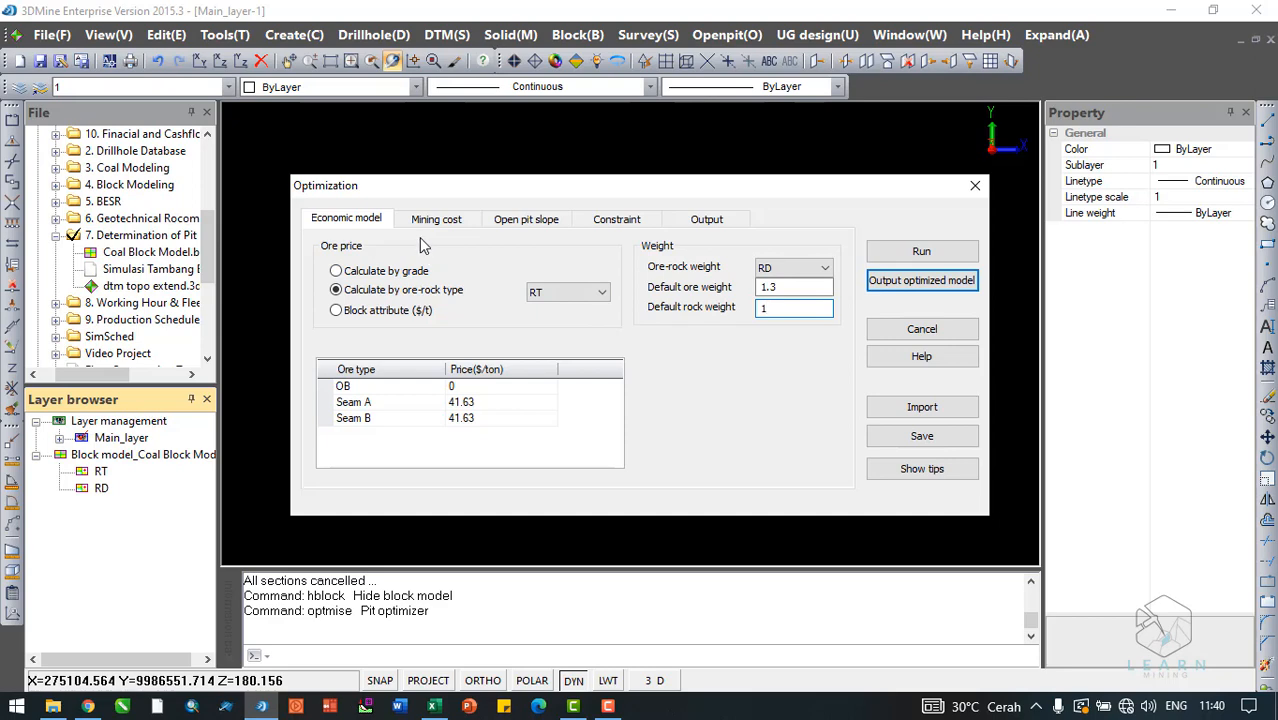
pyautogui.click(474, 403)
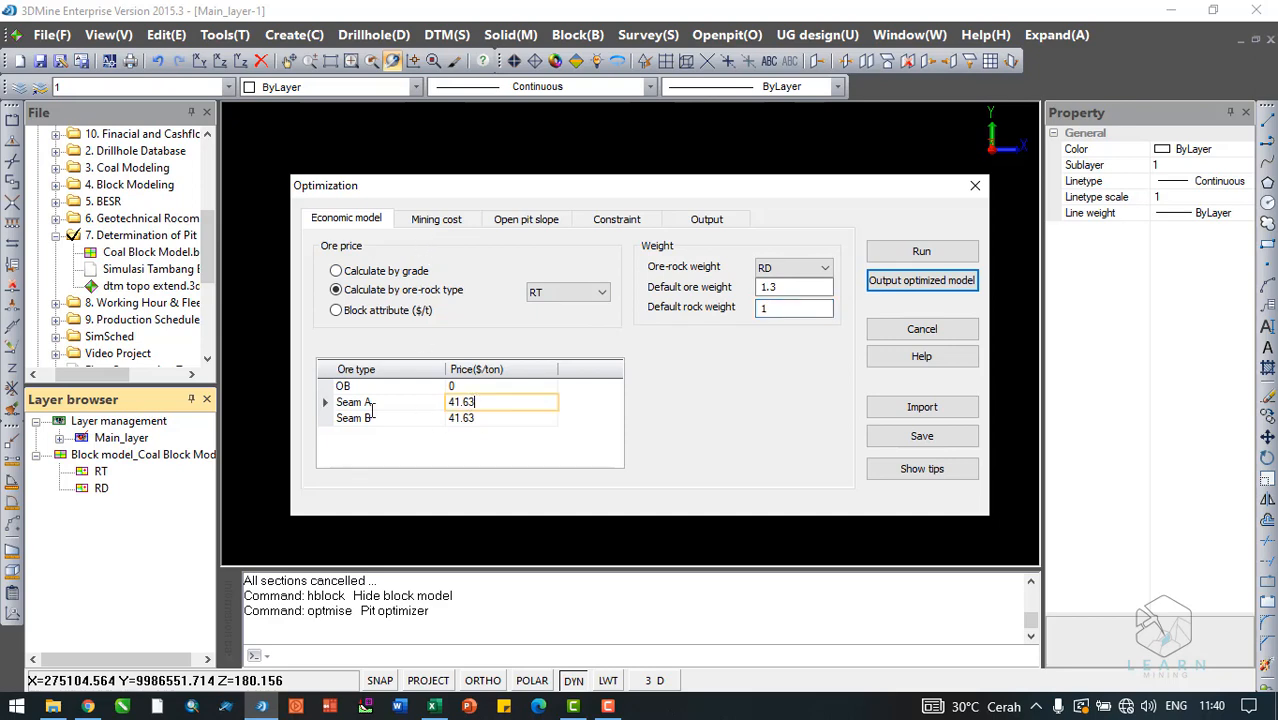
pyautogui.click(379, 415)
pyautogui.click(488, 417)
pyautogui.click(476, 401)
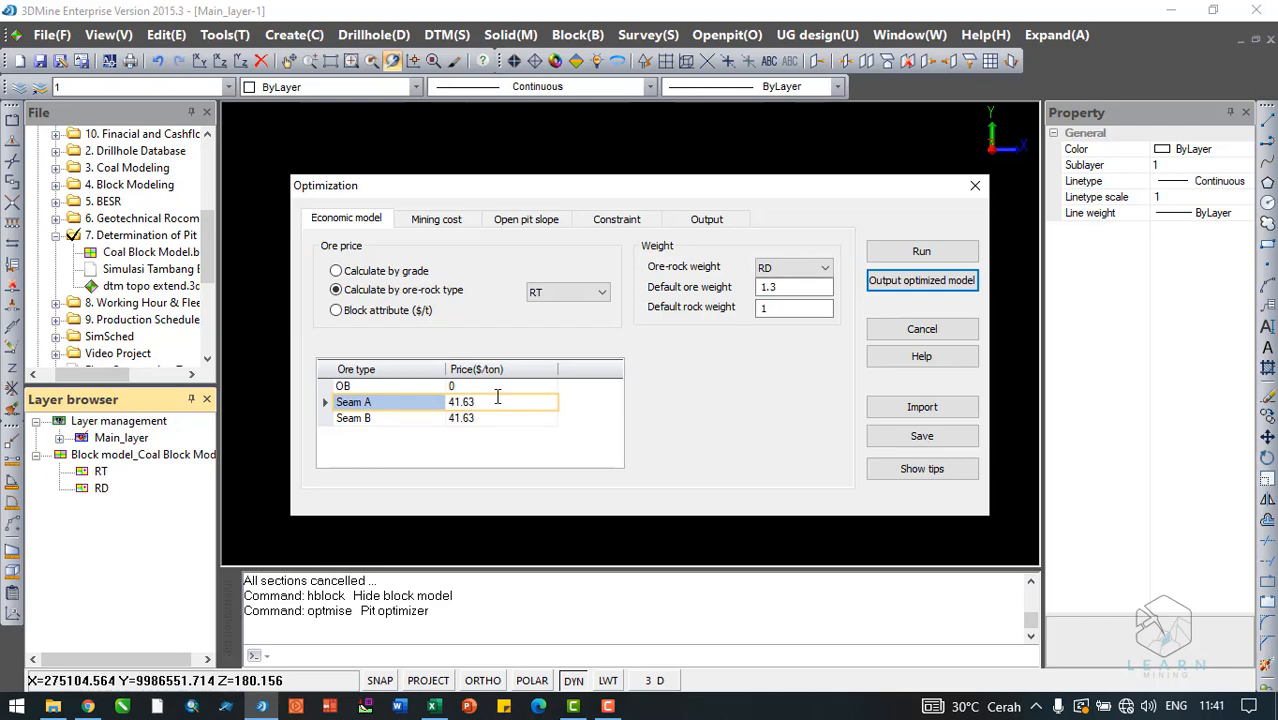
# Switch to the Excel workbook and examine the HBA price and the Ecocoal HPB marker formula on the Coal Price sheet
pyautogui.click(433, 706)
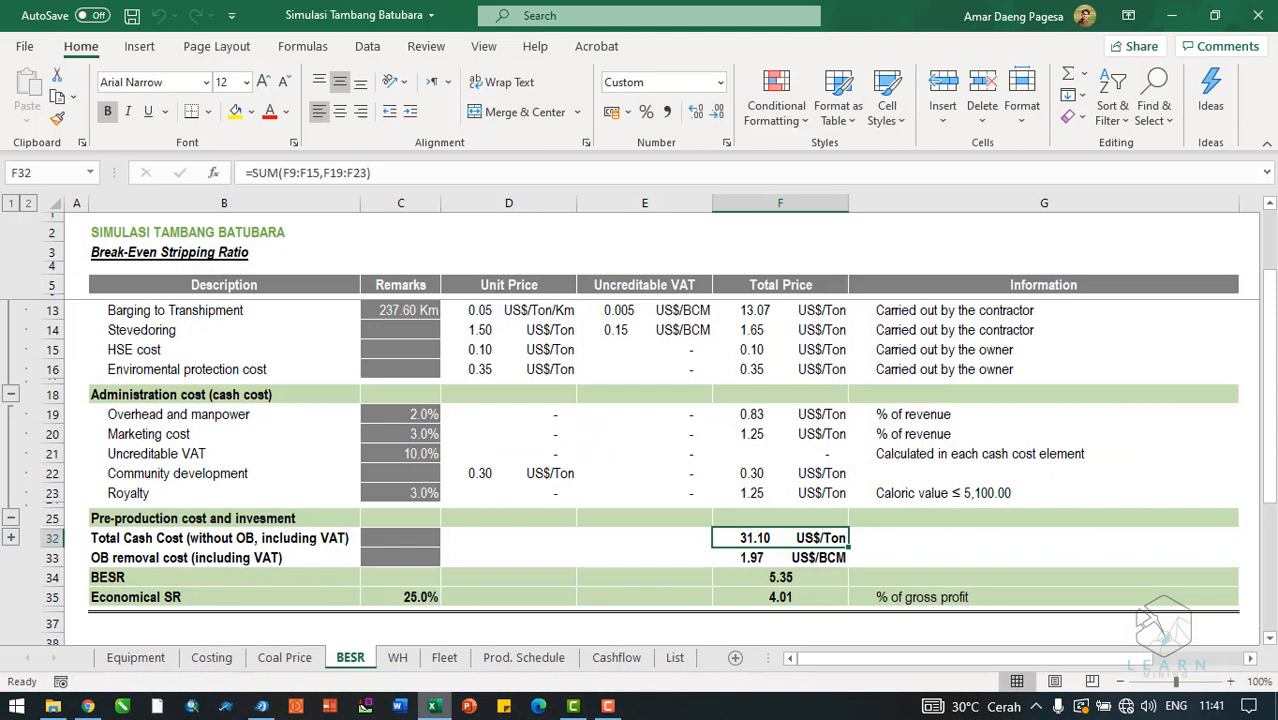
pyautogui.click(285, 657)
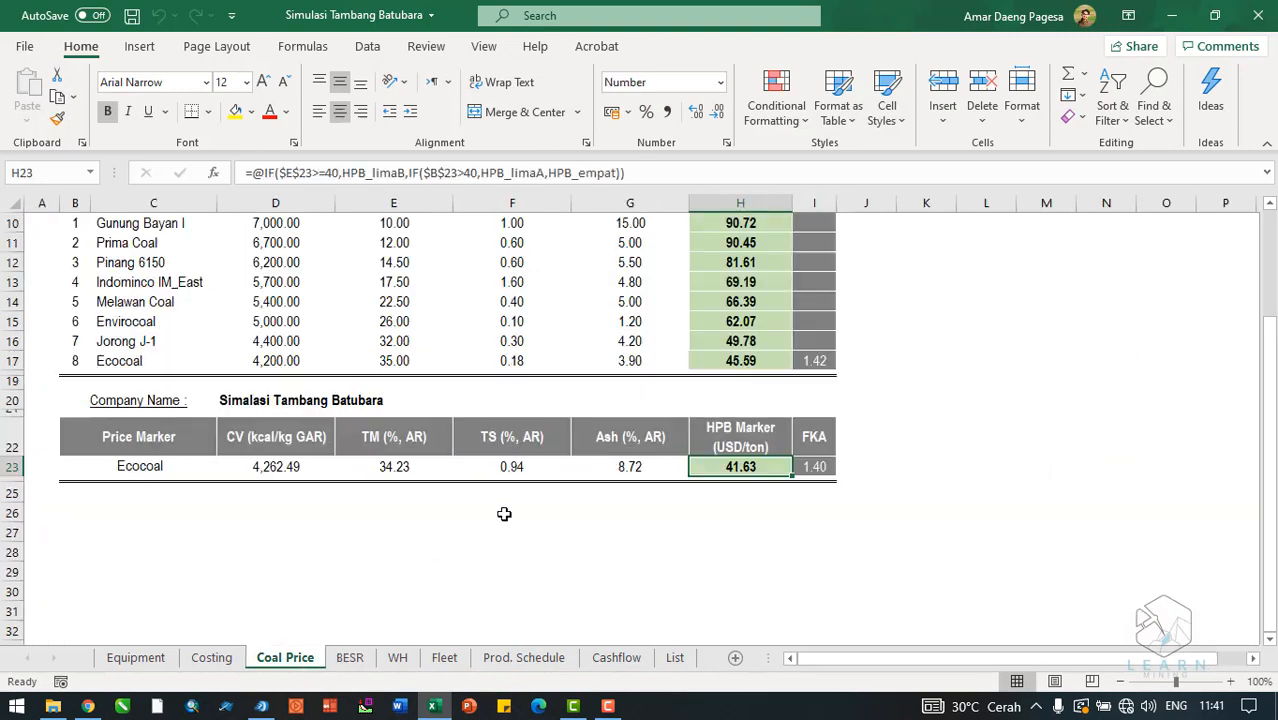
pyautogui.scroll(3, 505, 513)
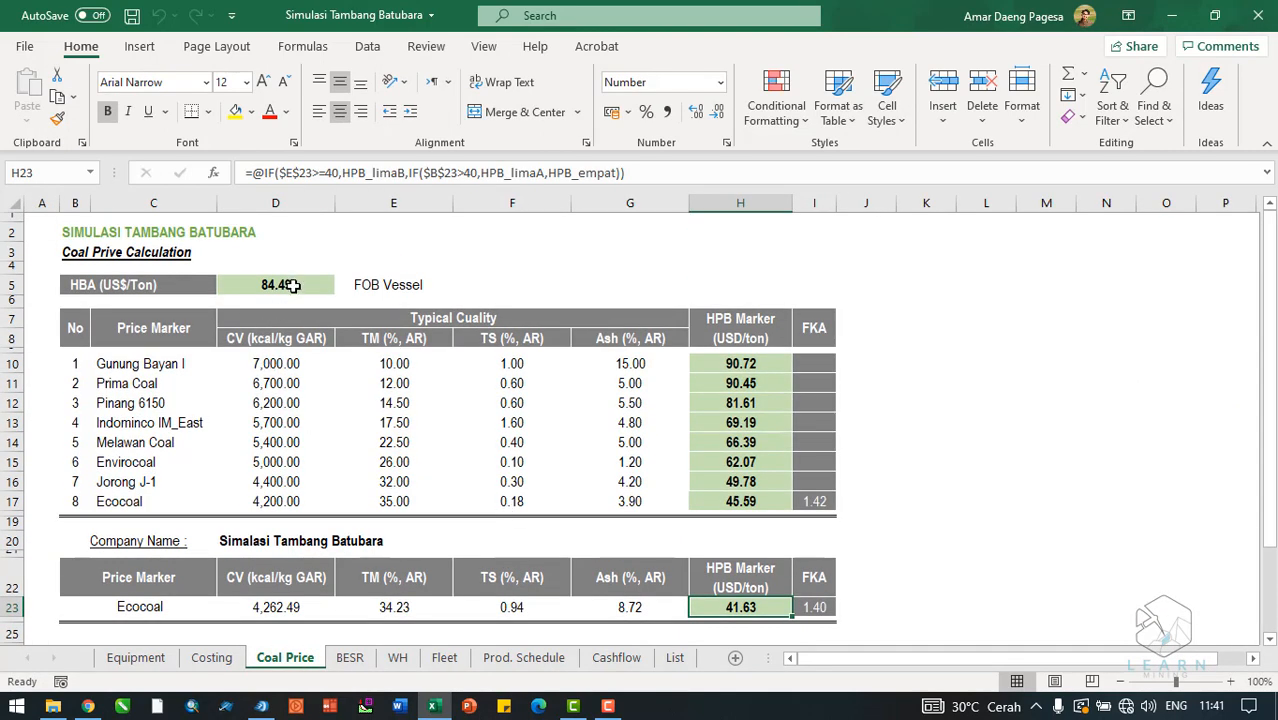
pyautogui.click(292, 285)
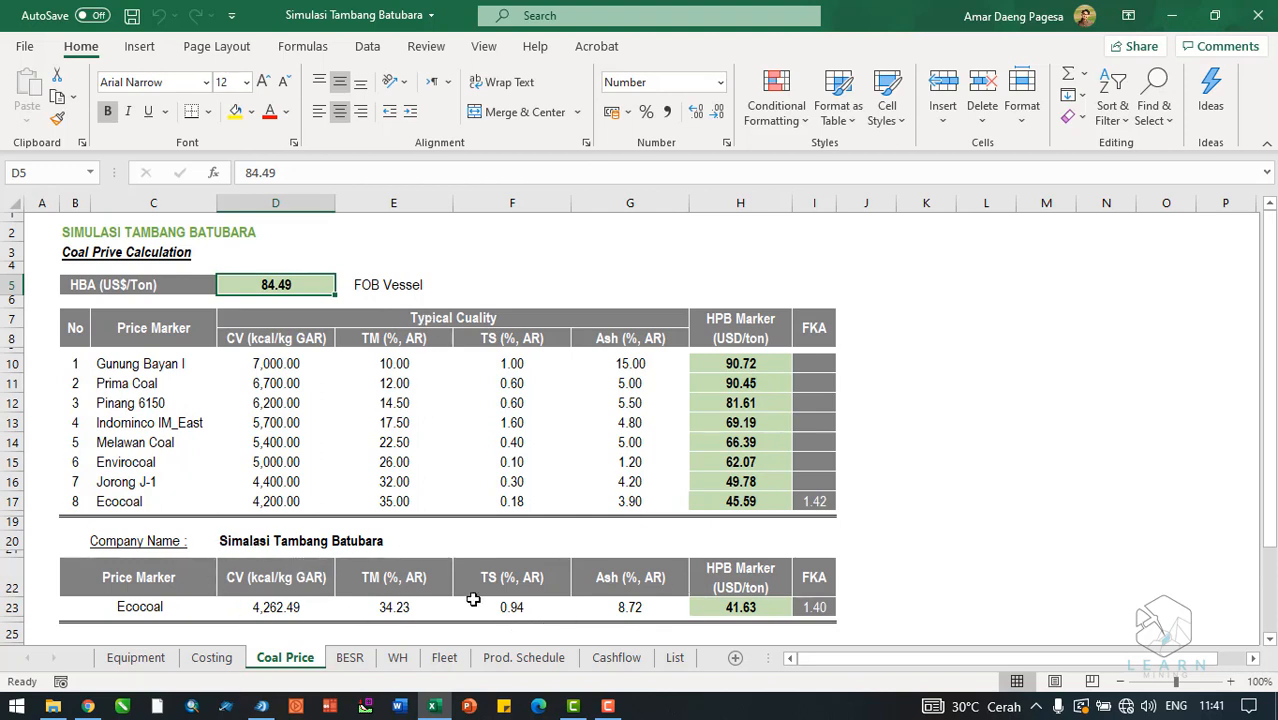
pyautogui.click(756, 610)
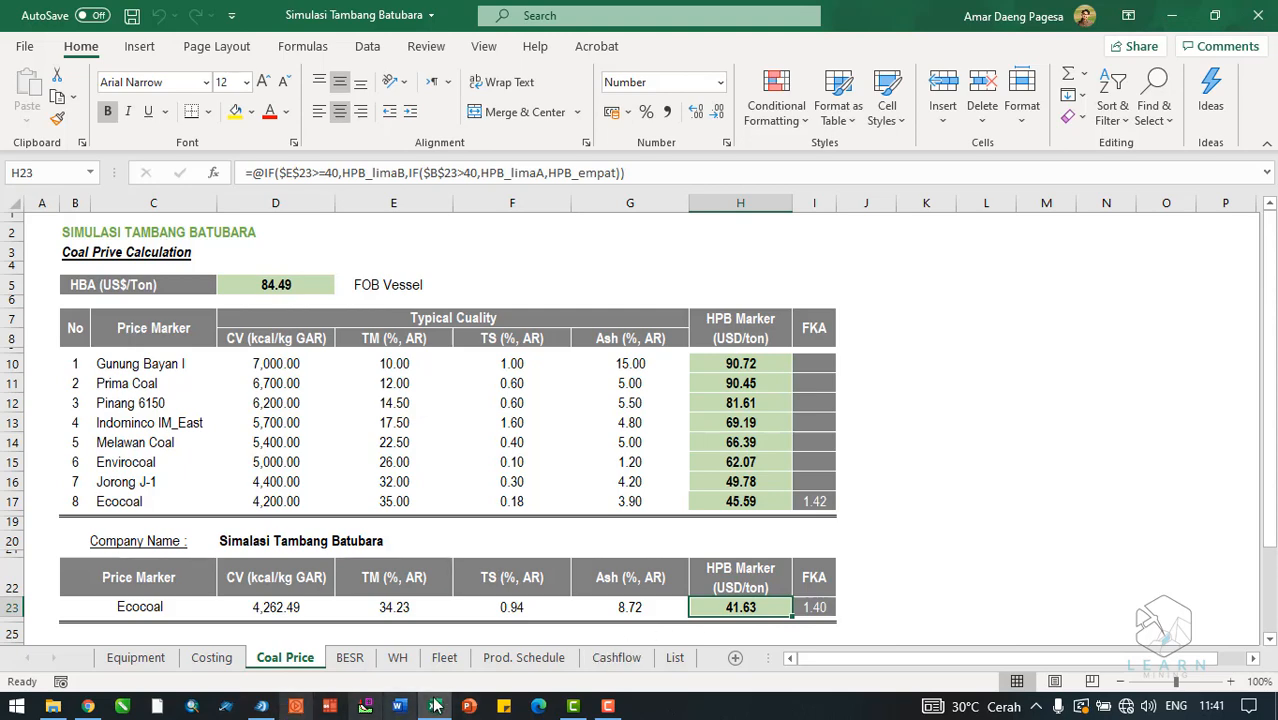
# Return to 3DMine, check both seam prices and display the optimizer's mining cost settings
pyautogui.click(262, 706)
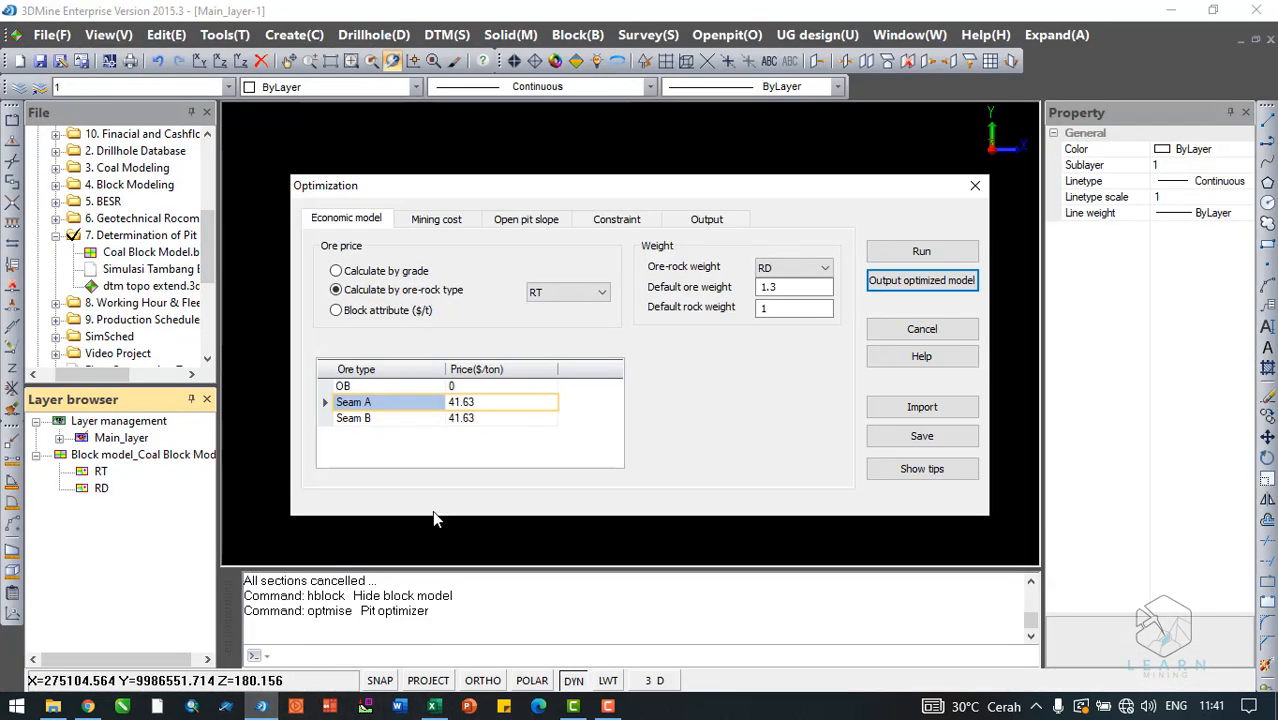
pyautogui.click(496, 407)
pyautogui.click(502, 419)
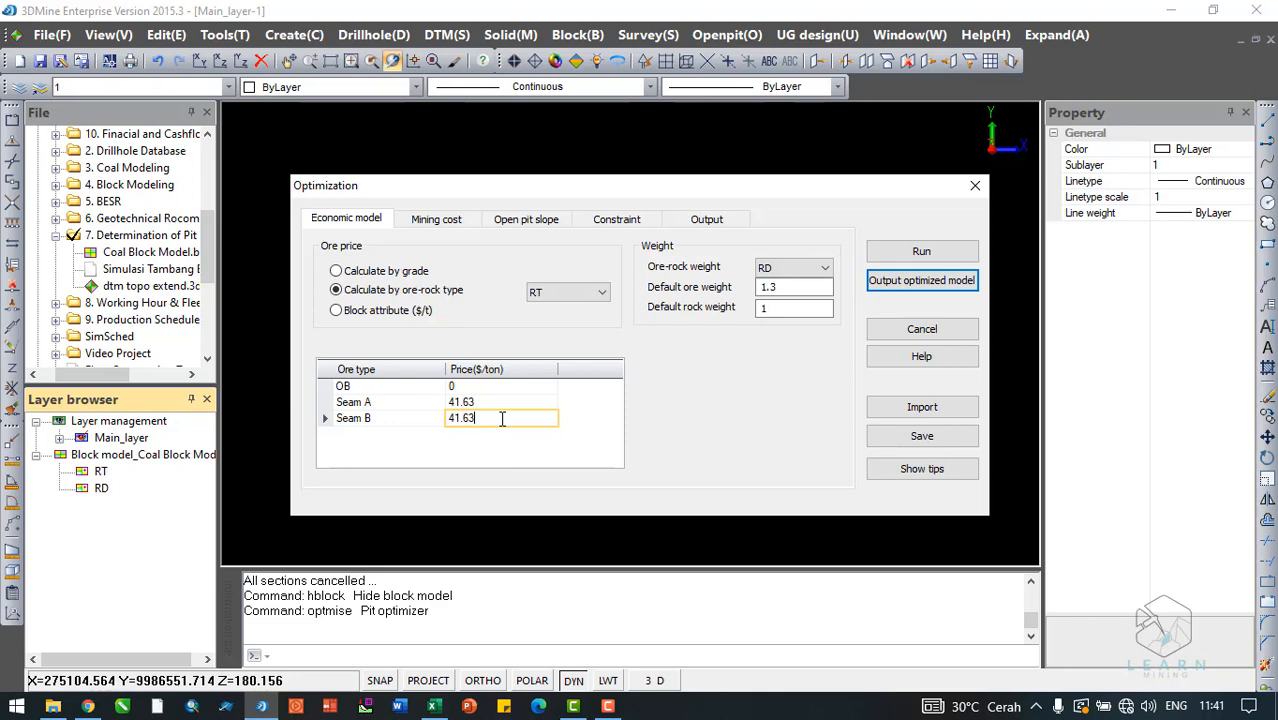
pyautogui.click(464, 222)
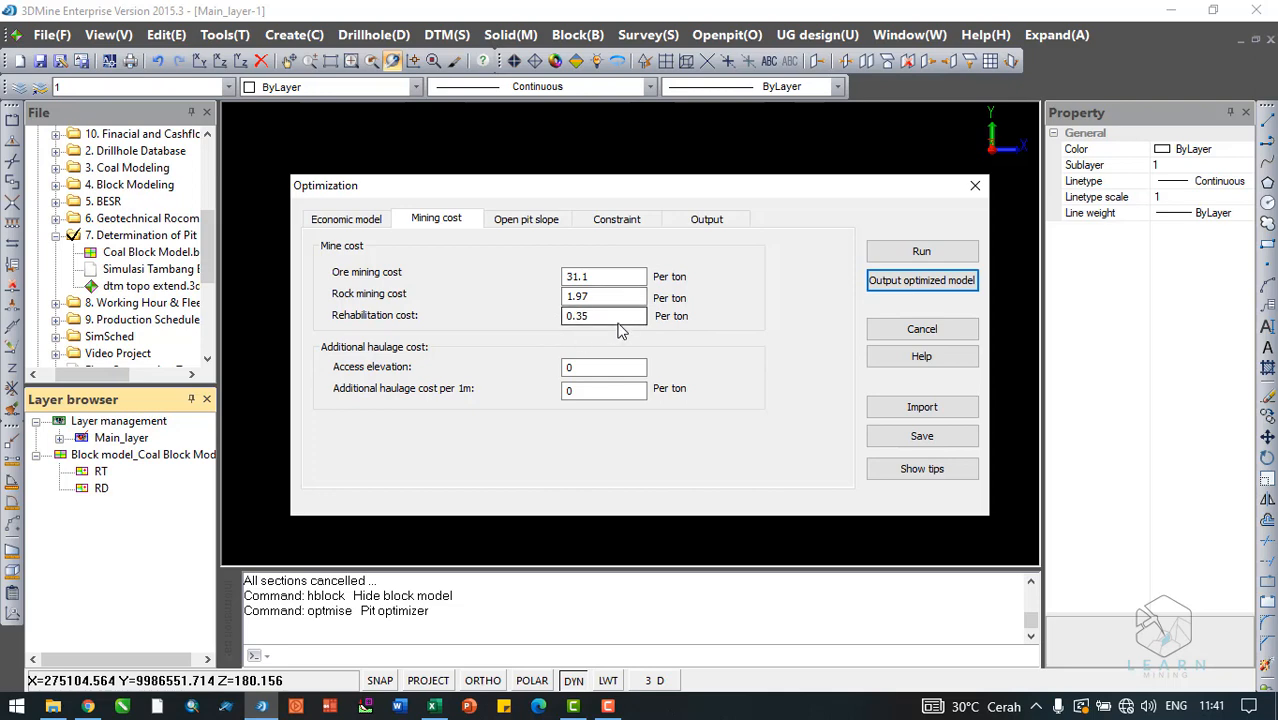
# Examine the Total Cash Cost formula in F32 of the Excel BESR sheet, and return to the mining cost settings in 3DMine
pyautogui.click(433, 706)
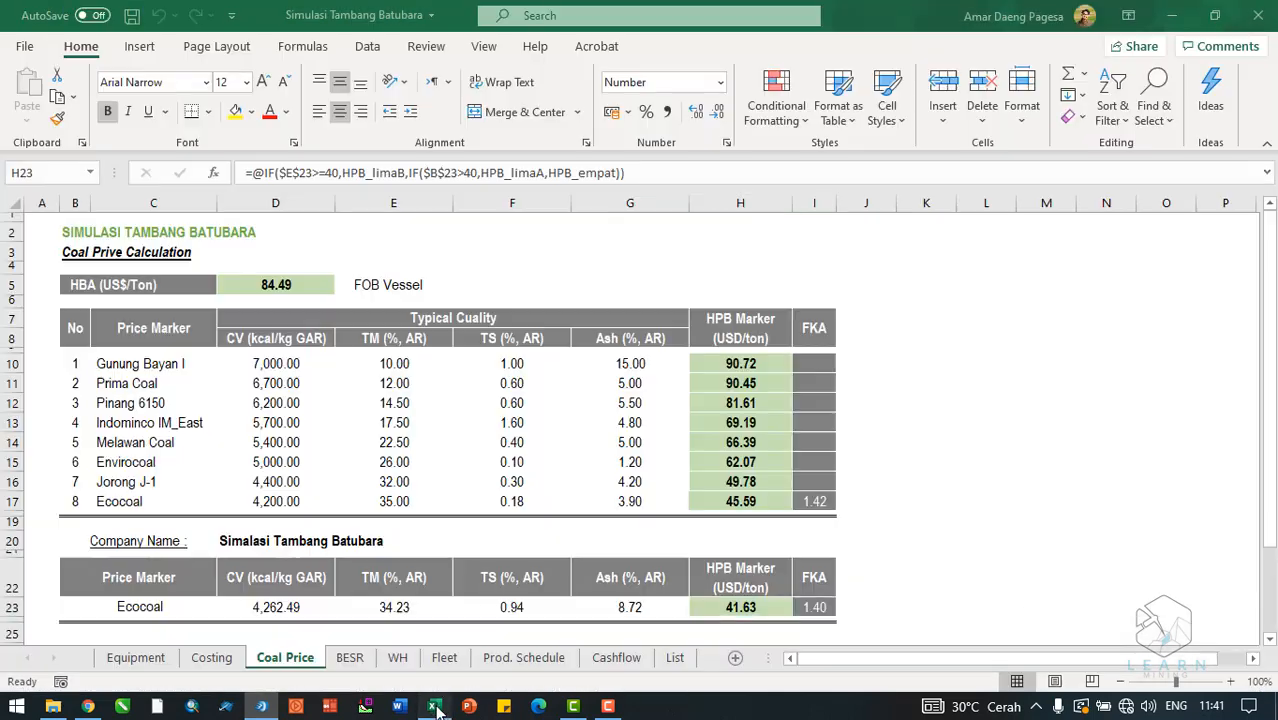
pyautogui.click(350, 658)
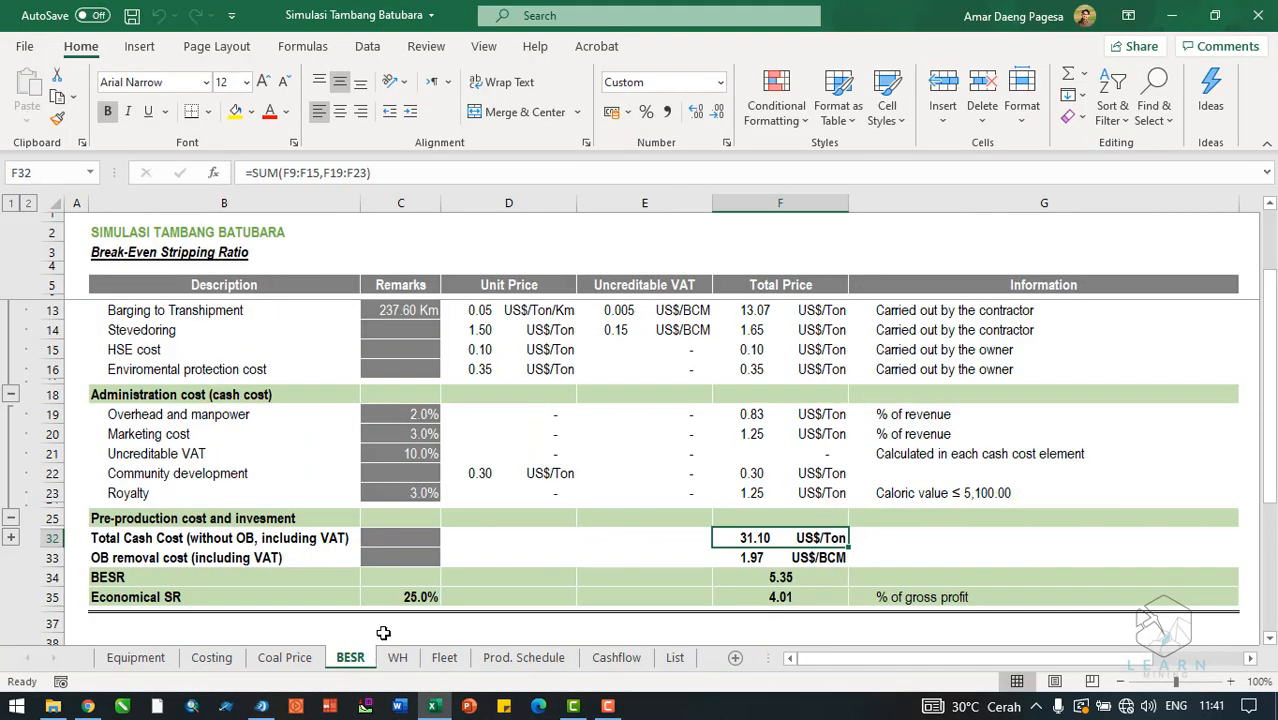
pyautogui.doubleClick(790, 538)
pyautogui.scroll(2, 790, 540)
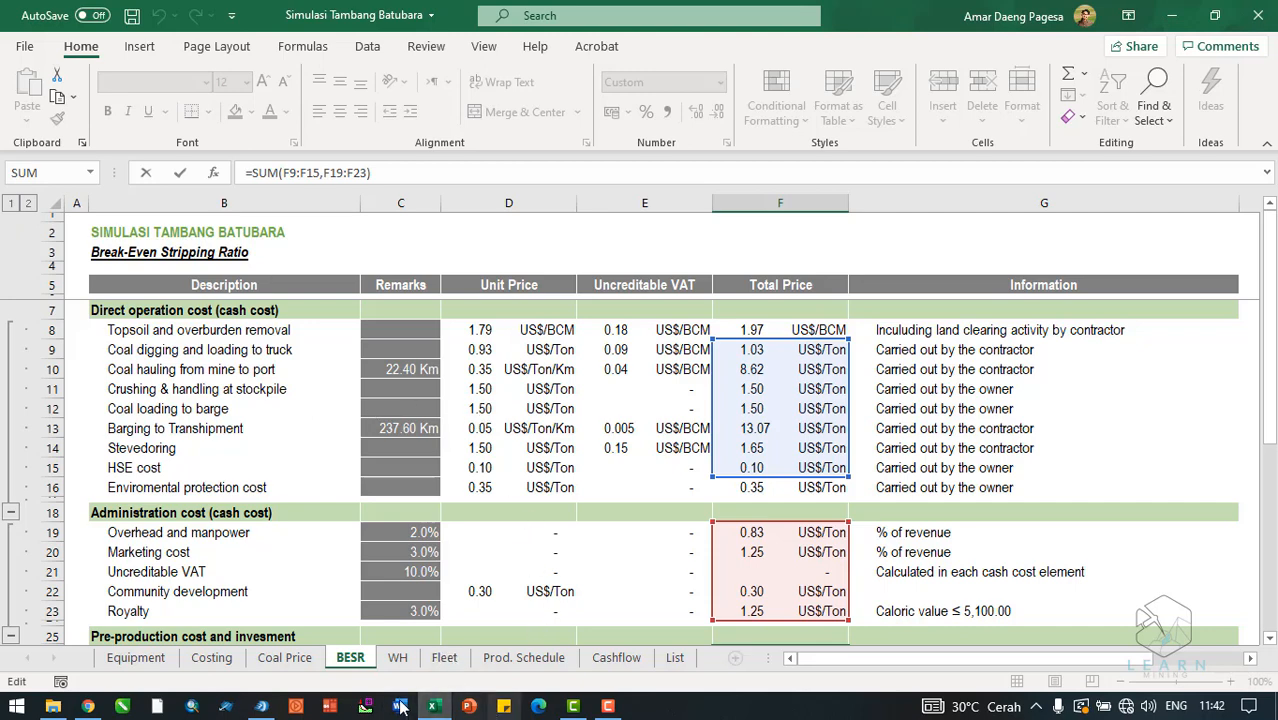
pyautogui.click(264, 706)
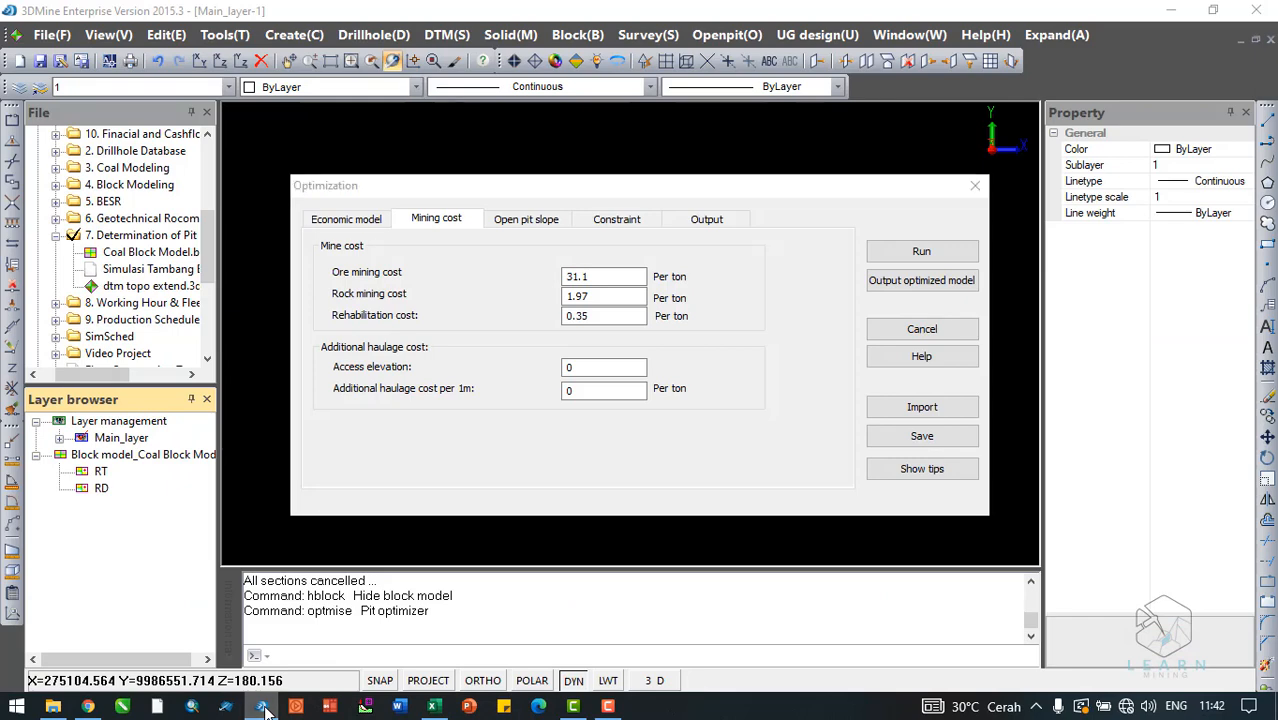
# Switch to the Excel workbook and examine the overburden removal cost in F8 and the OB removal cost formula in F33 of the BESR sheet
pyautogui.click(436, 706)
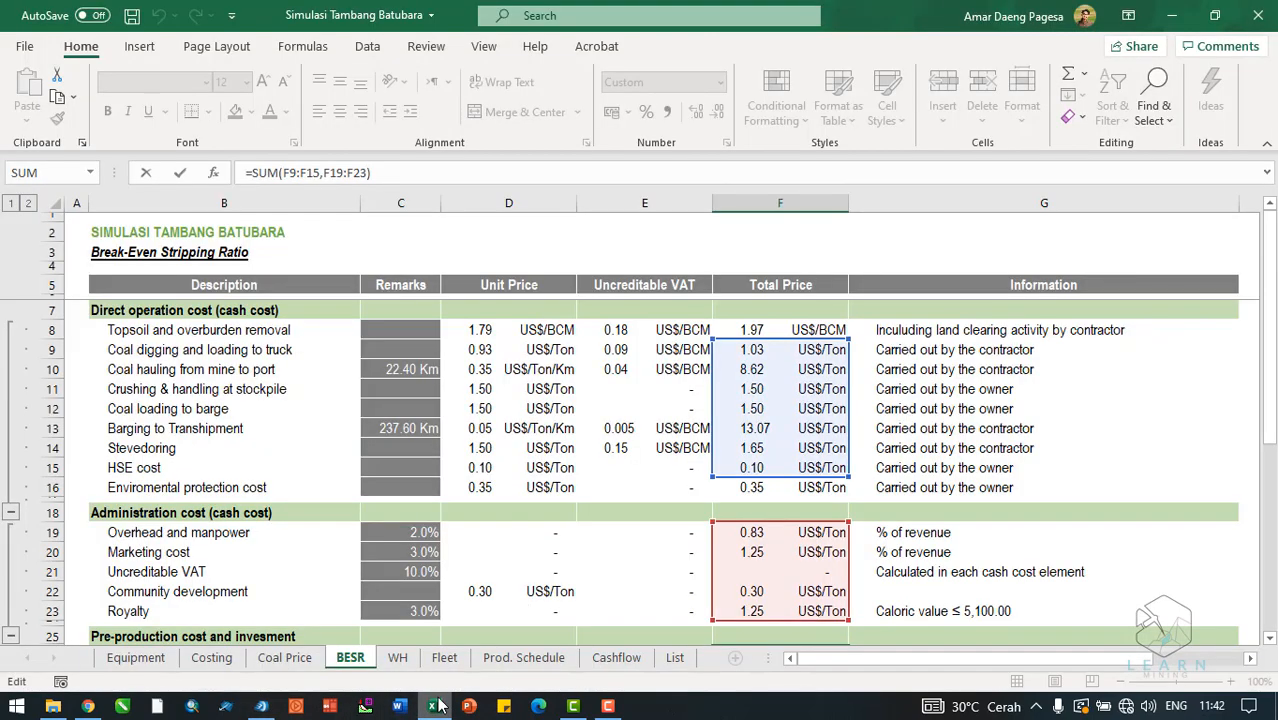
pyautogui.click(150, 327)
pyautogui.click(770, 321)
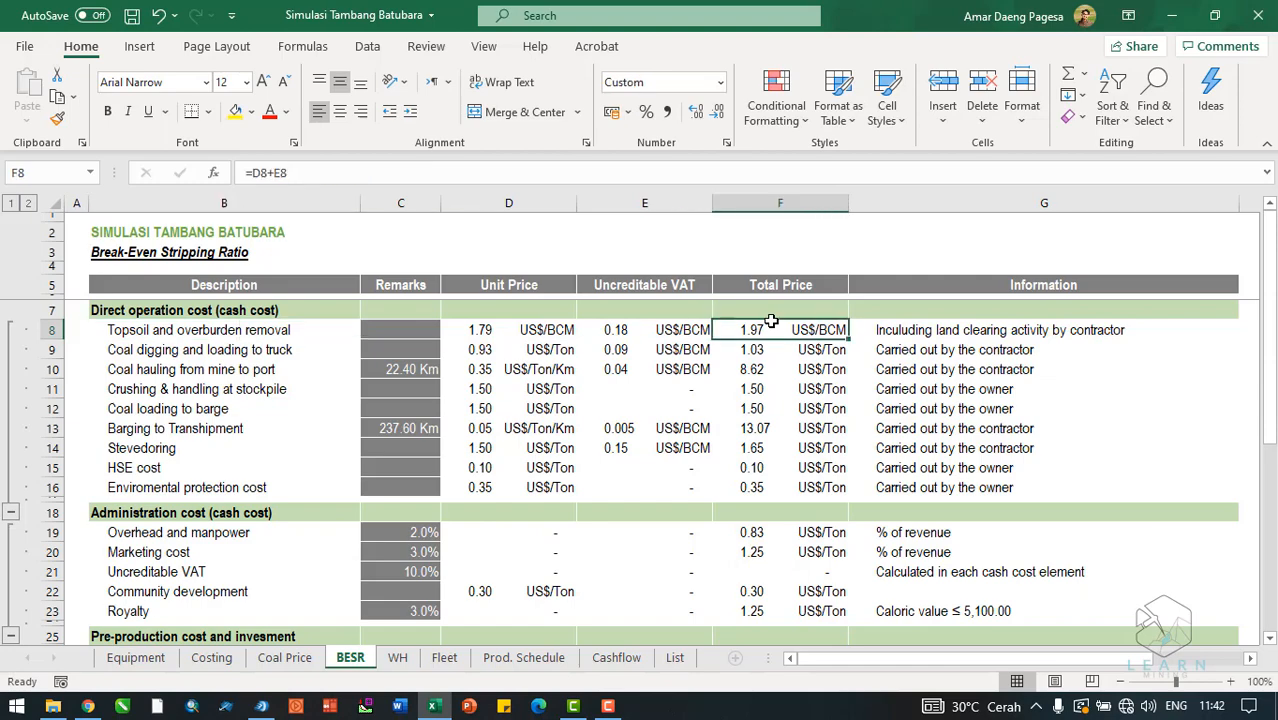
pyautogui.scroll(-3, 770, 321)
pyautogui.click(760, 498)
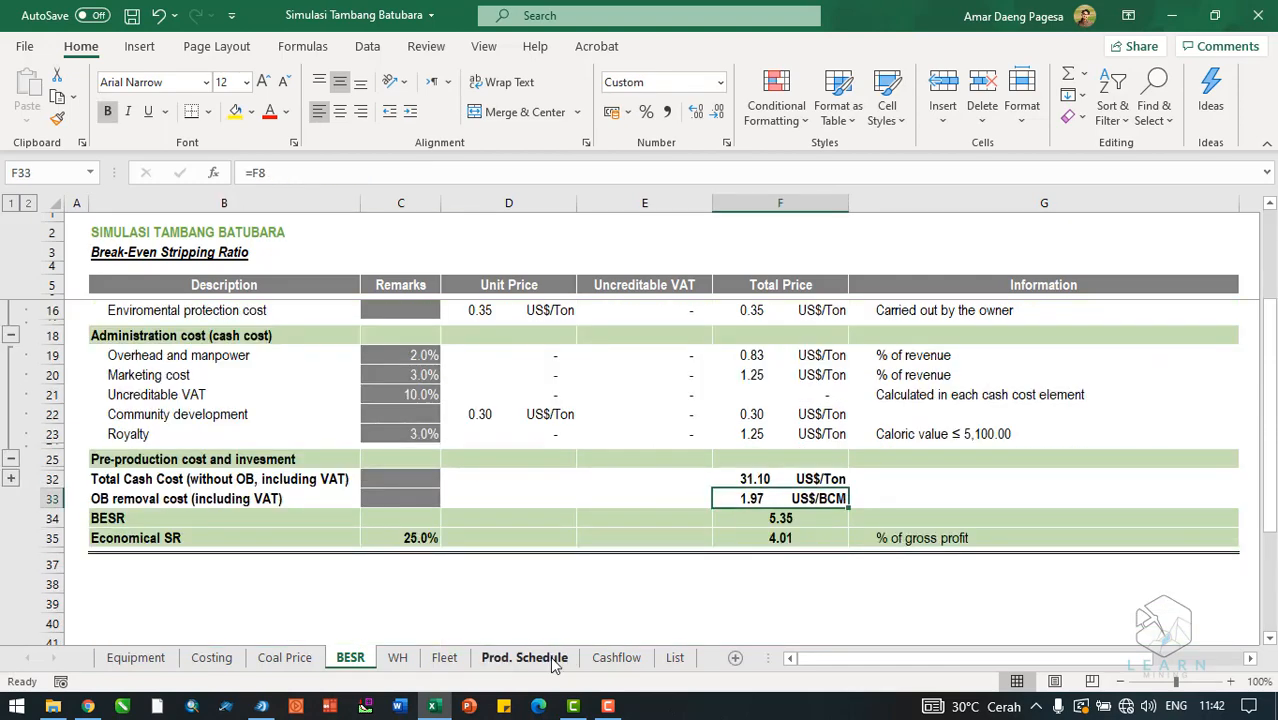
pyautogui.scroll(3, 676, 510)
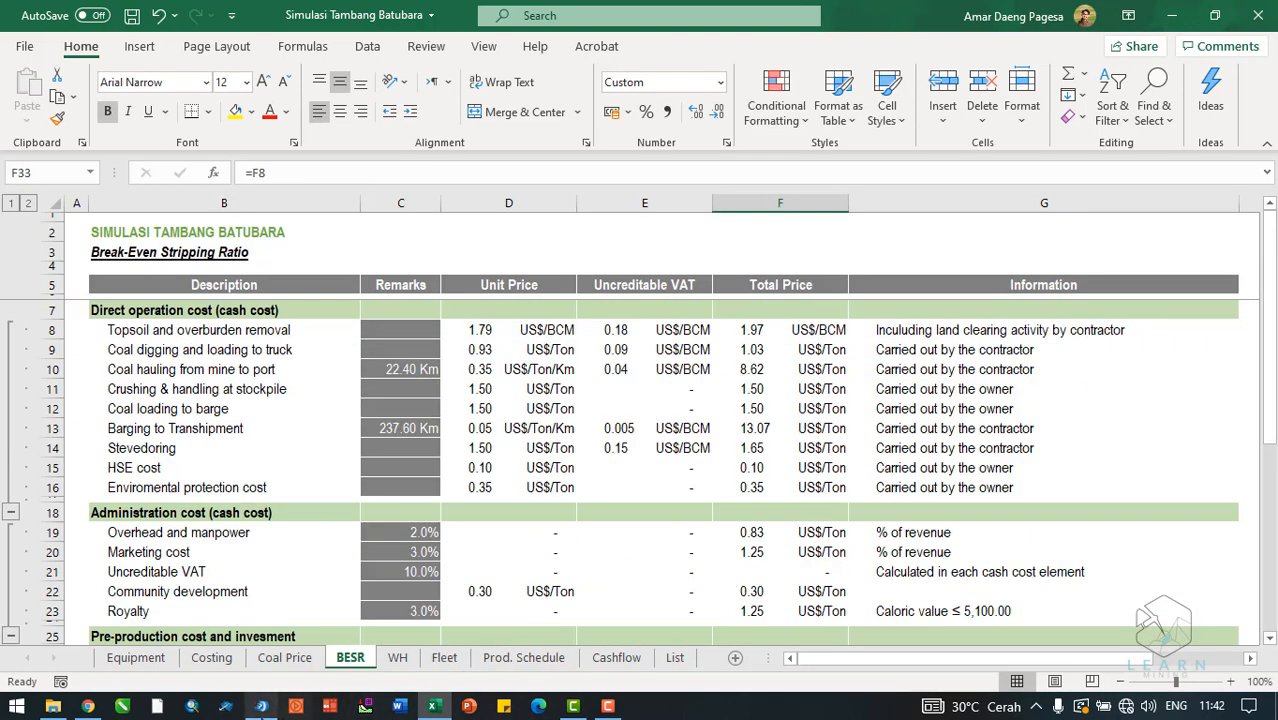
# Return to 3DMine and check the rehabilitation cost in the optimizer's mining cost settings
pyautogui.click(261, 706)
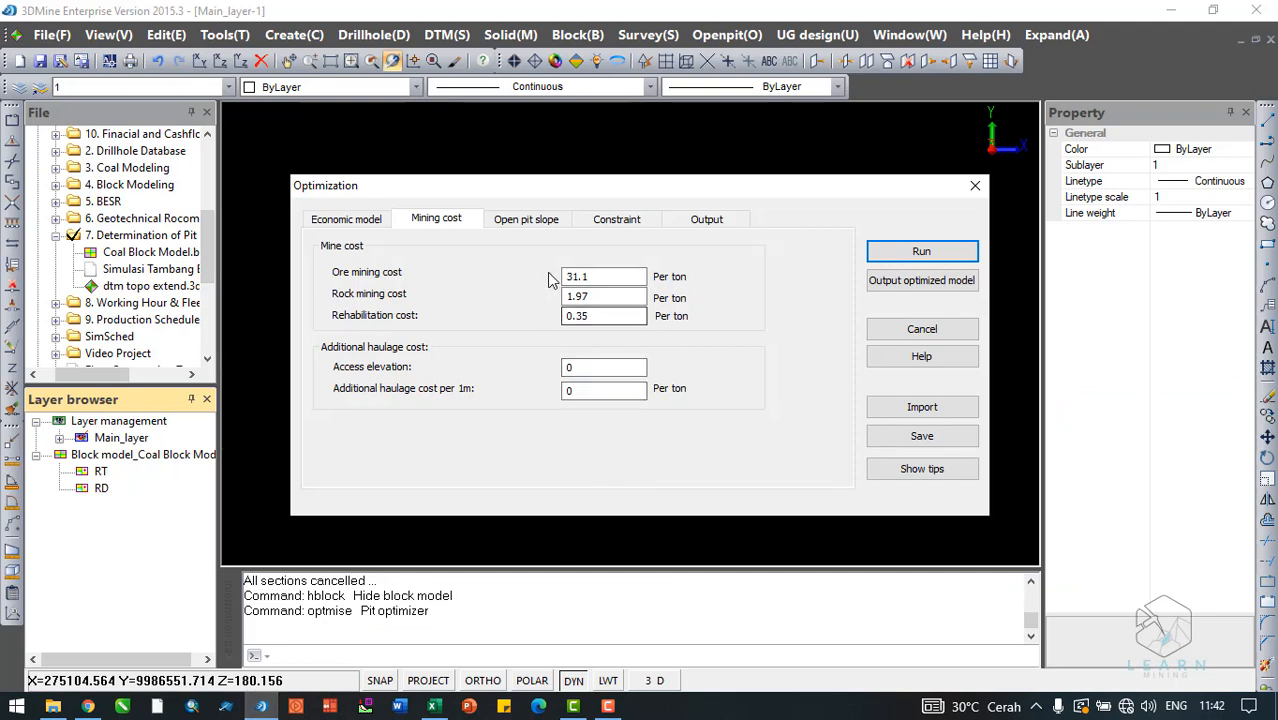
pyautogui.moveTo(600, 316); pyautogui.dragTo(491, 318)
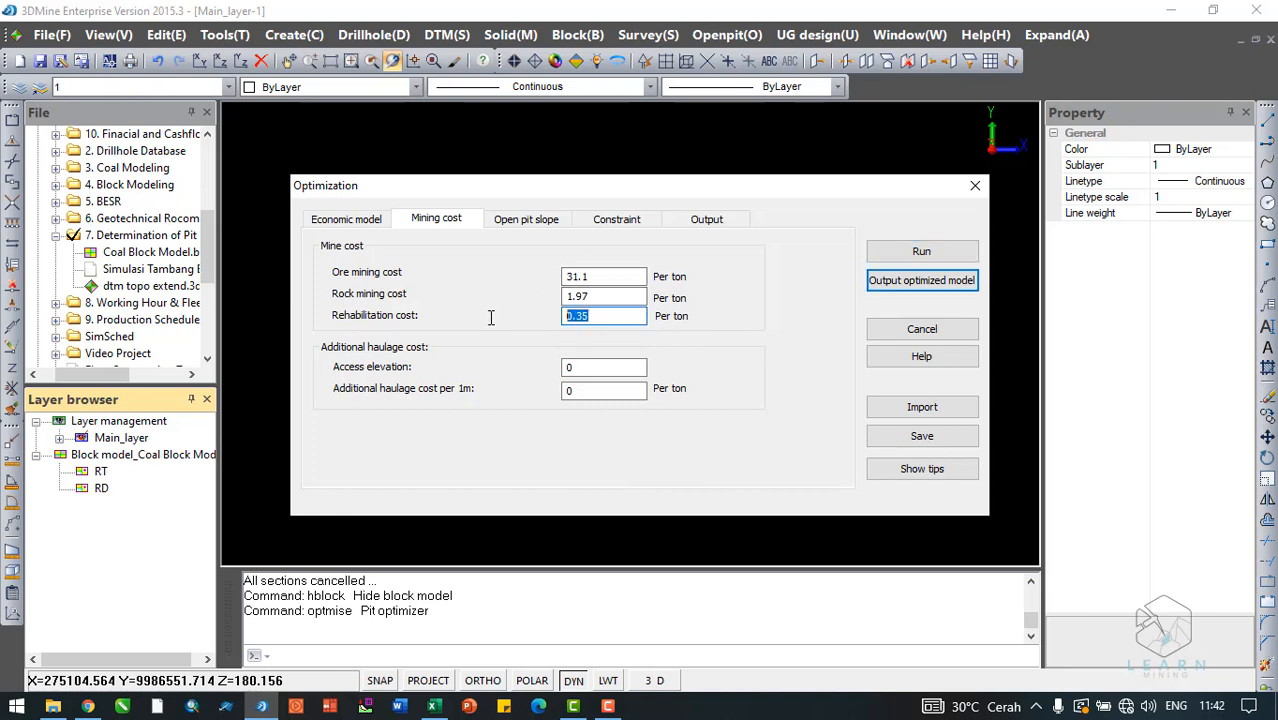
pyautogui.click(599, 320)
# Review the open pit slope rock types and confirm a default gradient of 42 for azimuths 0 to 360
pyautogui.click(536, 224)
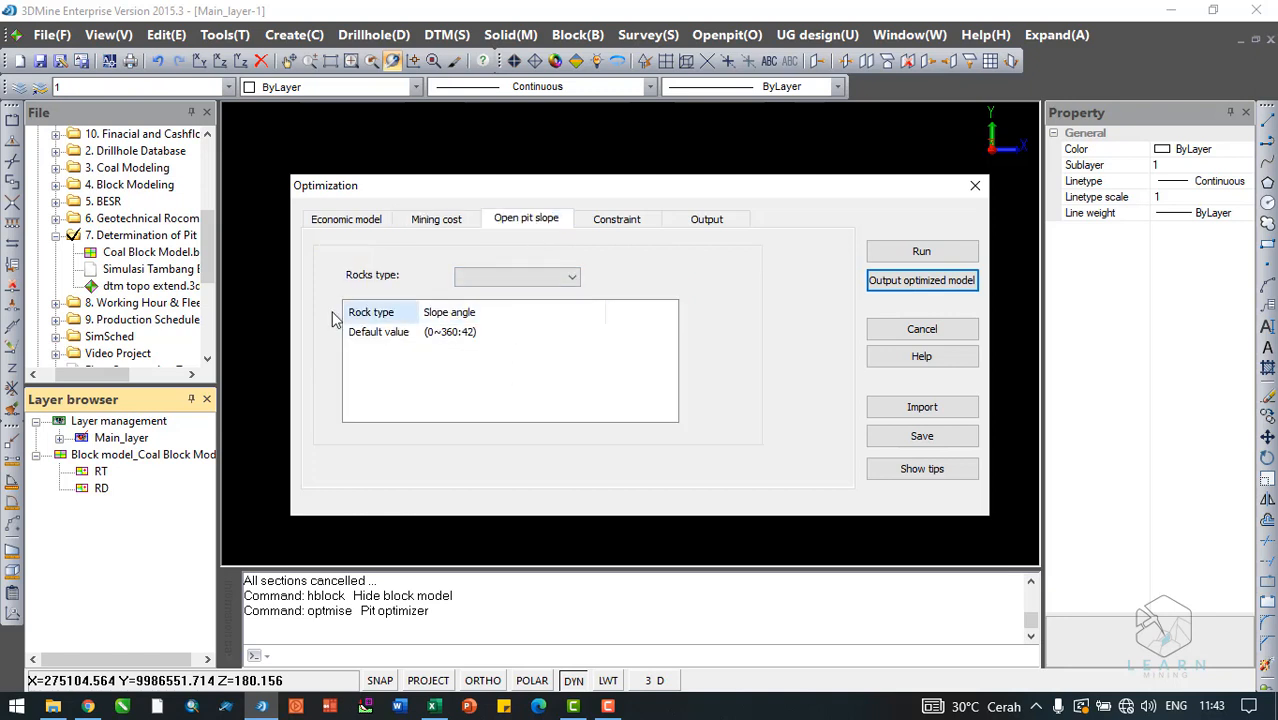
pyautogui.click(557, 284)
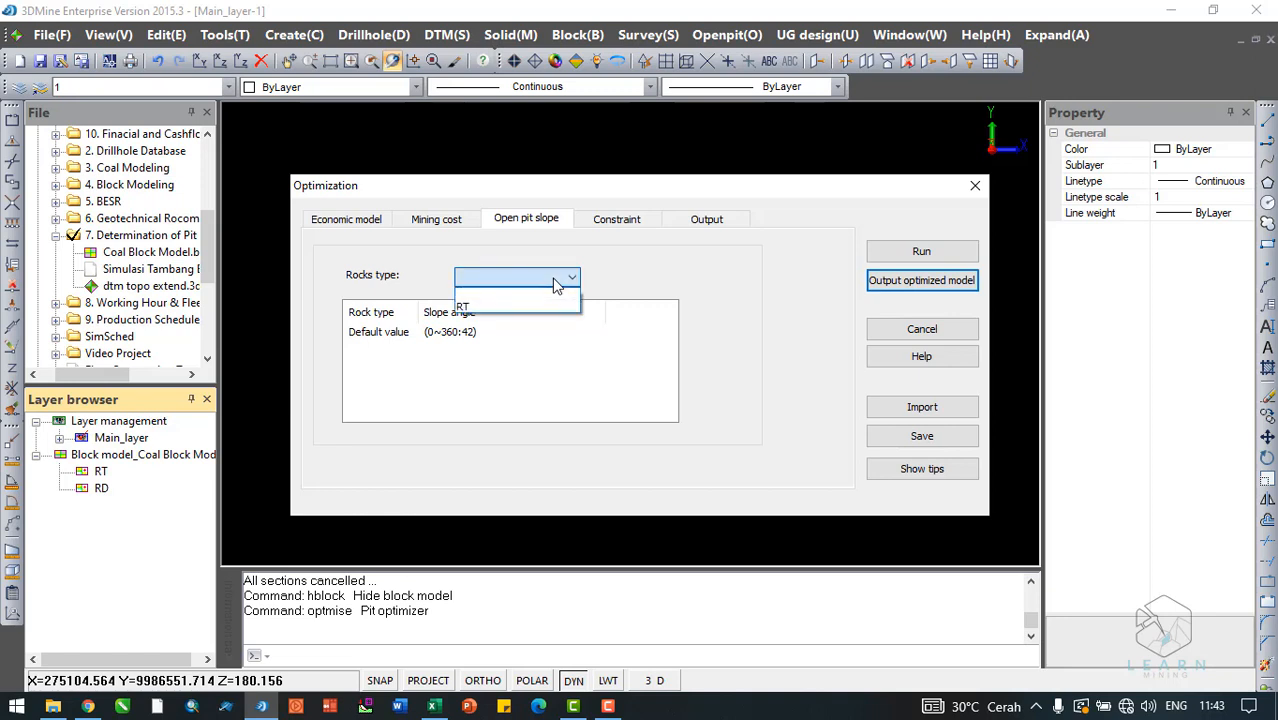
pyautogui.click(548, 388)
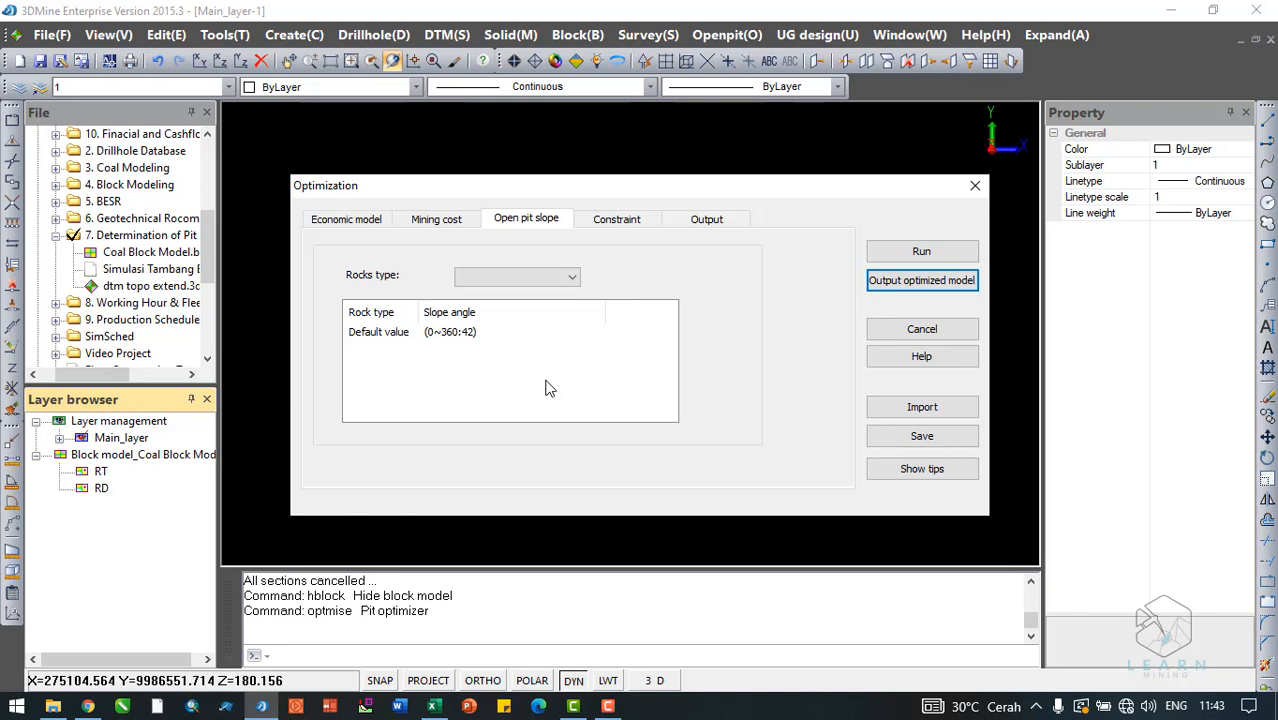
pyautogui.doubleClick(478, 333)
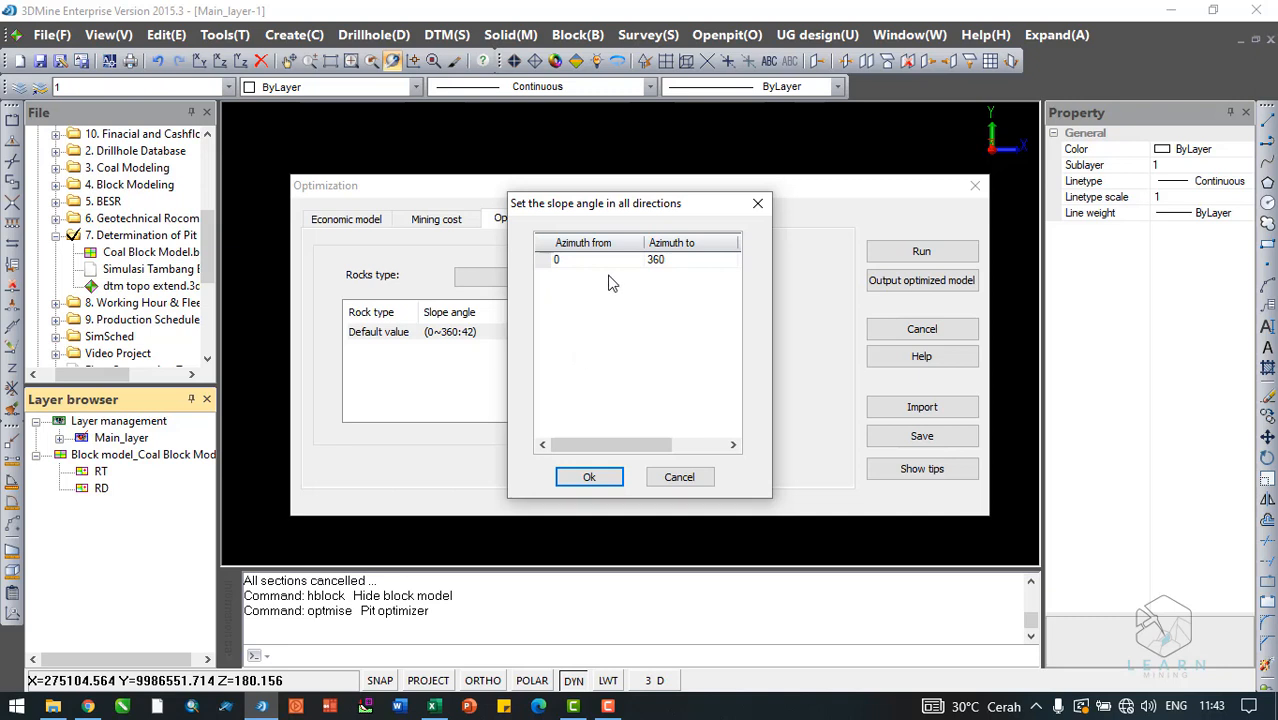
pyautogui.moveTo(607, 444); pyautogui.dragTo(690, 446)
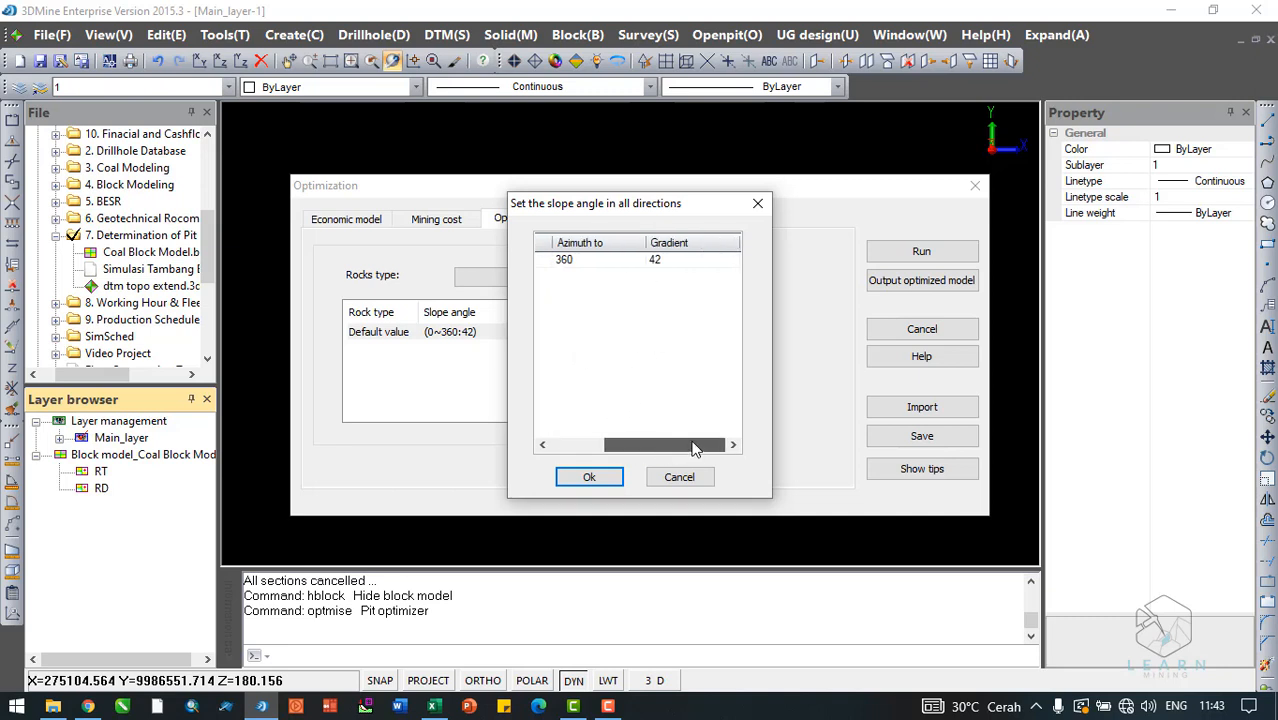
pyautogui.click(685, 259)
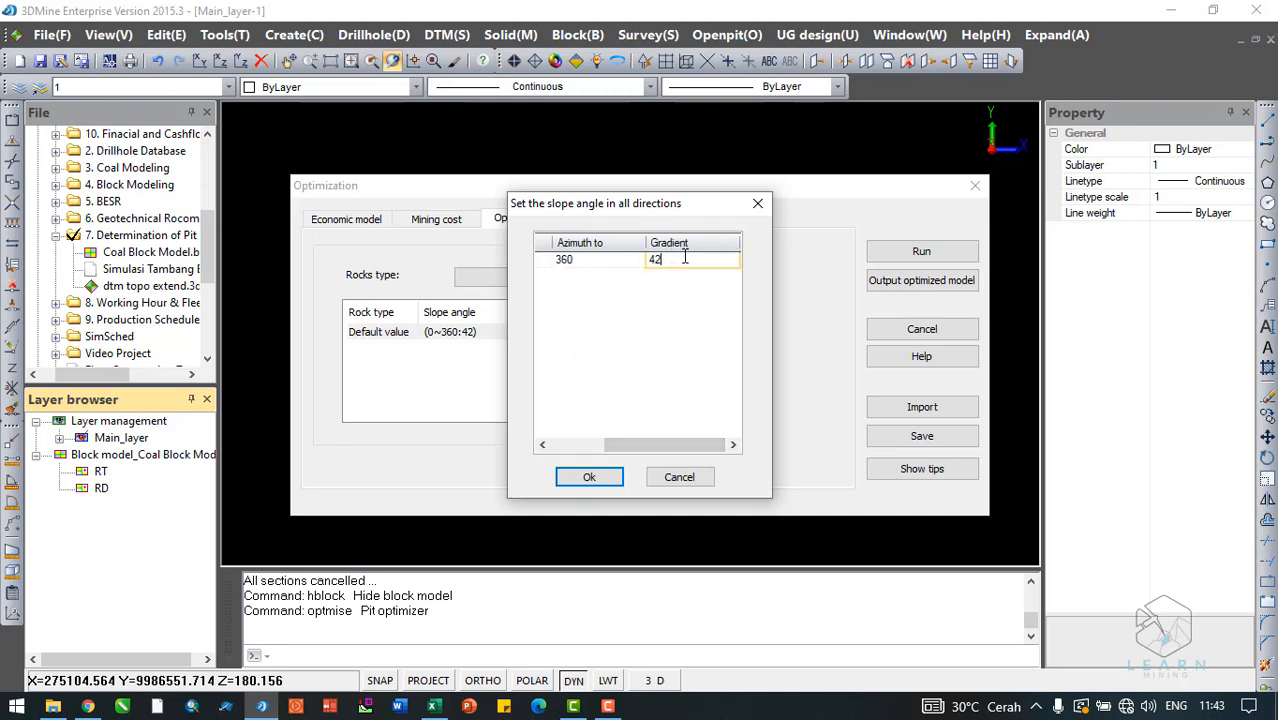
pyautogui.click(600, 480)
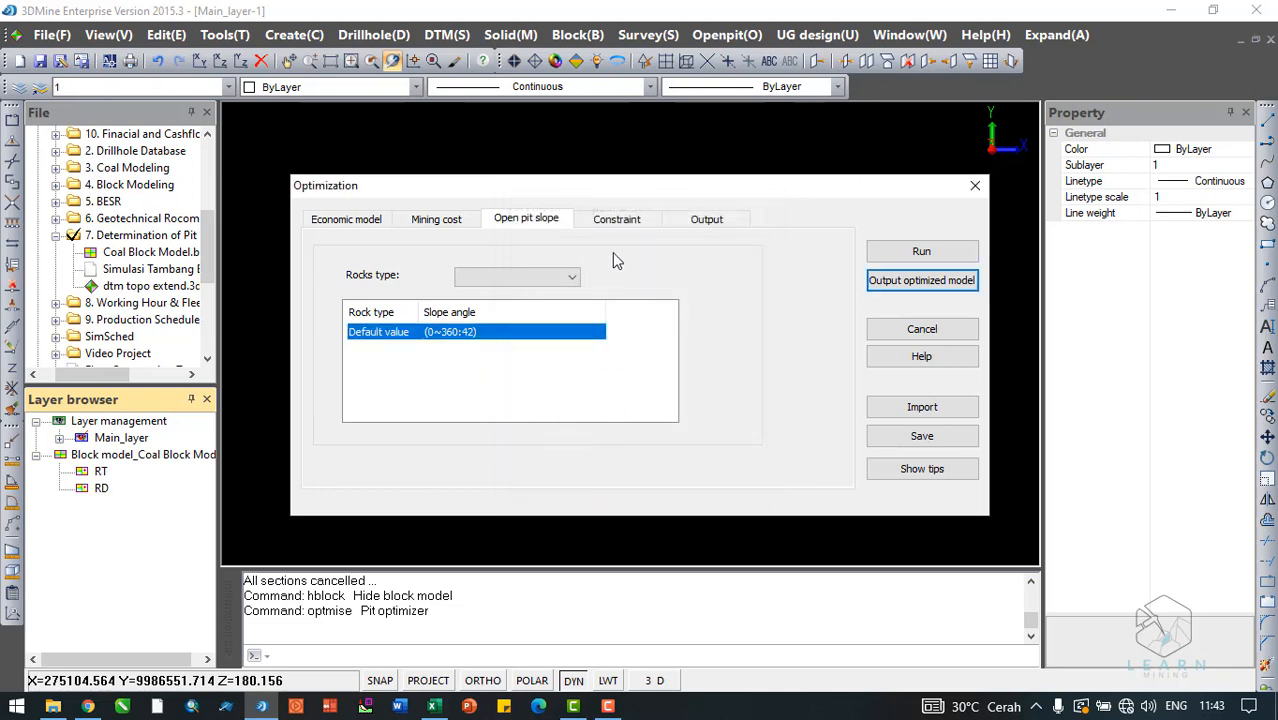
# Assign dtm topo extend.3dm as the original DTM in the optimizer's constraints
pyautogui.click(616, 222)
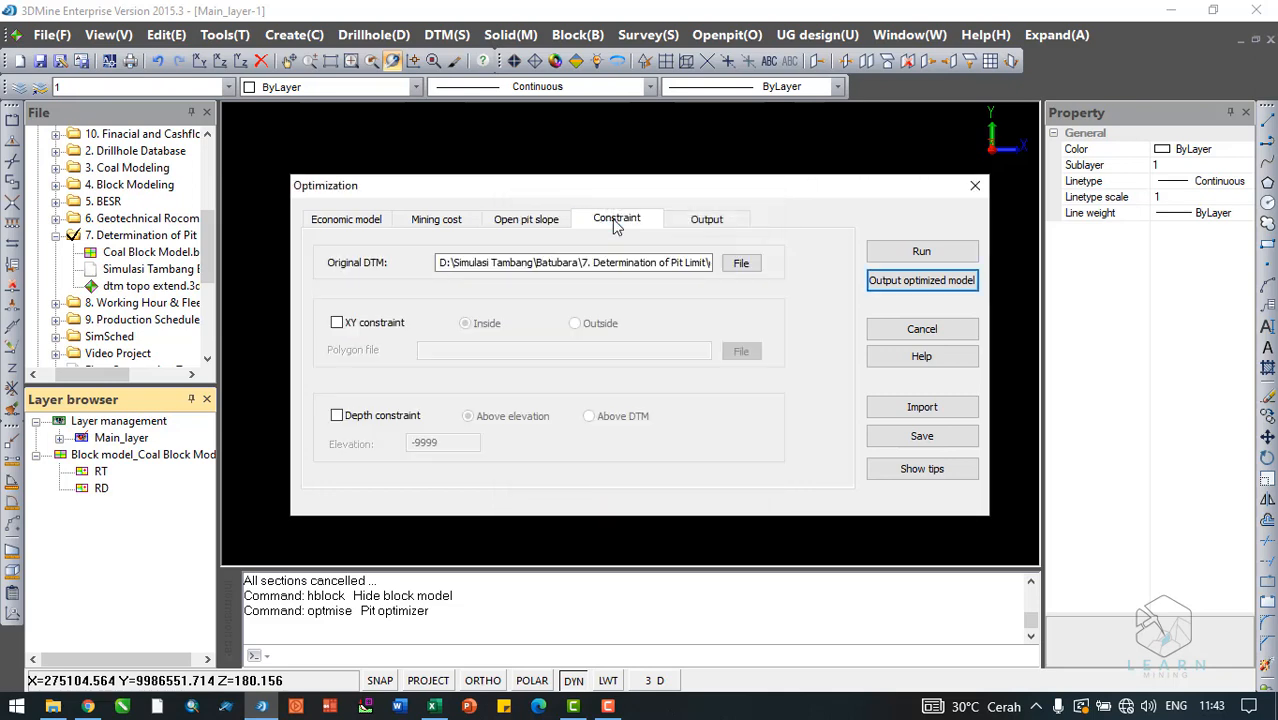
pyautogui.click(730, 270)
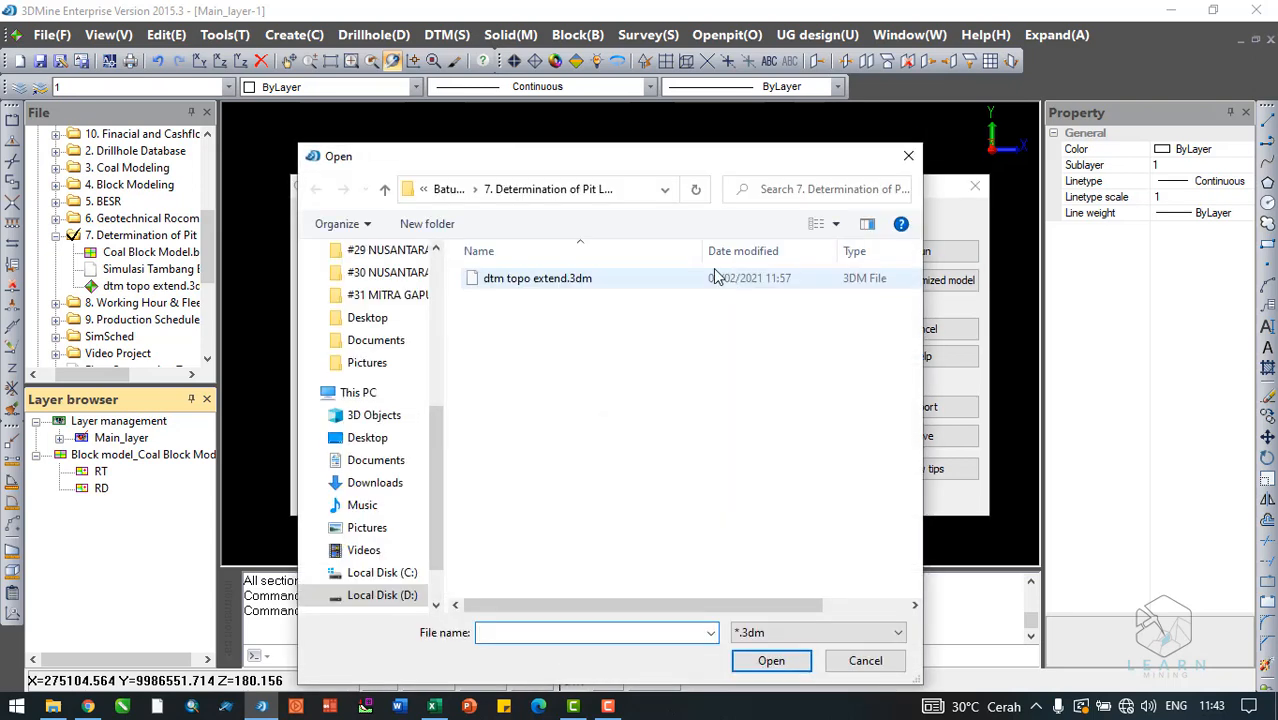
pyautogui.click(565, 284)
pyautogui.doubleClick(565, 284)
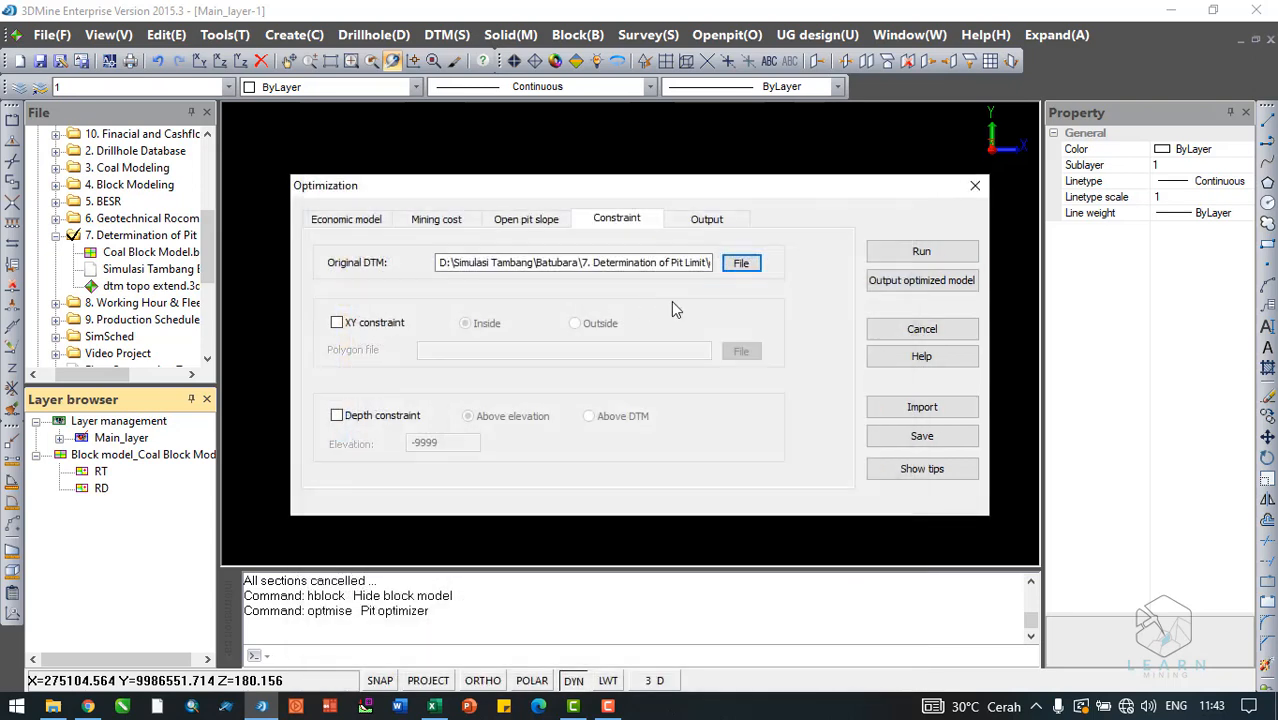
# In the output settings, choose 10 as the X block size and leave Smooth output pit disabled
pyautogui.click(697, 222)
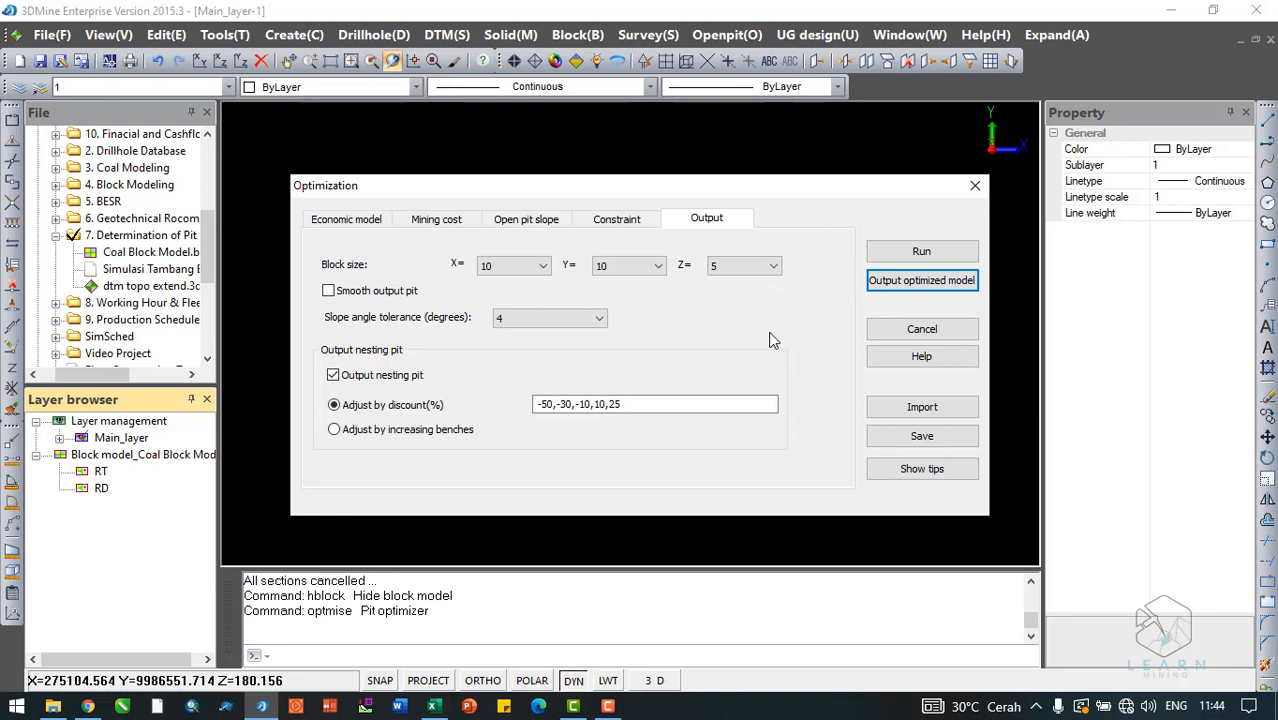
pyautogui.click(541, 267)
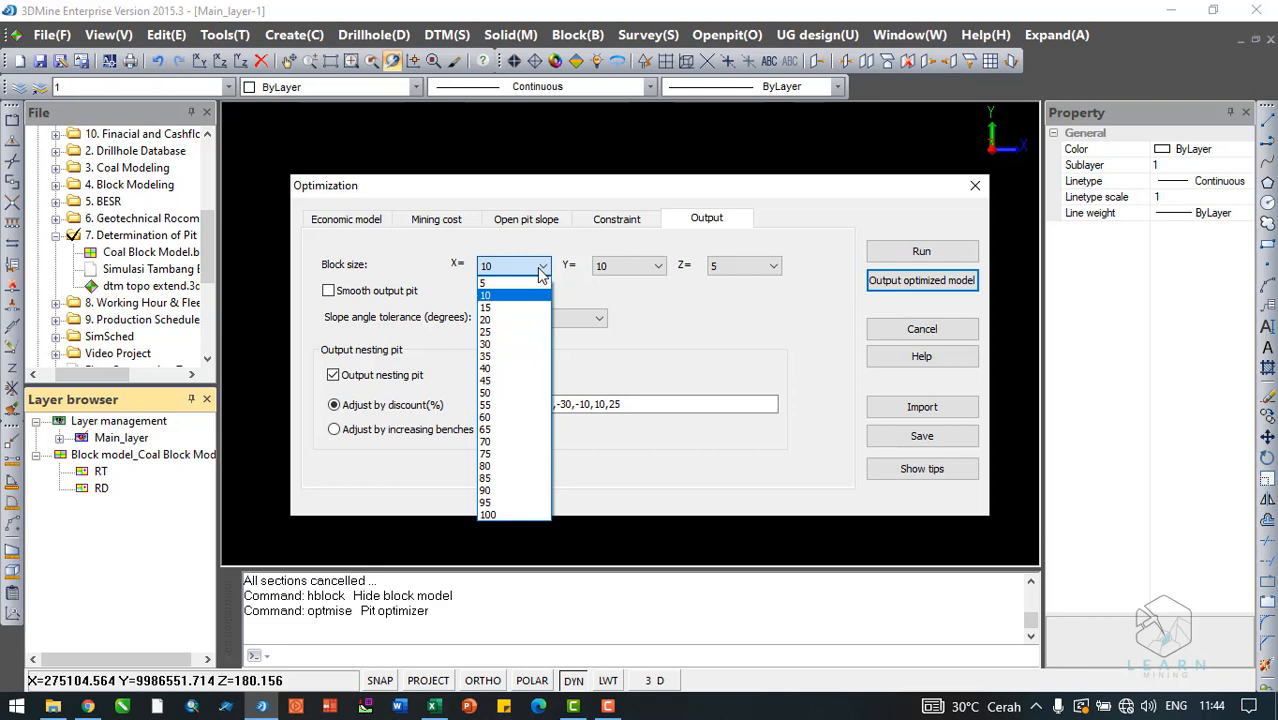
pyautogui.click(505, 296)
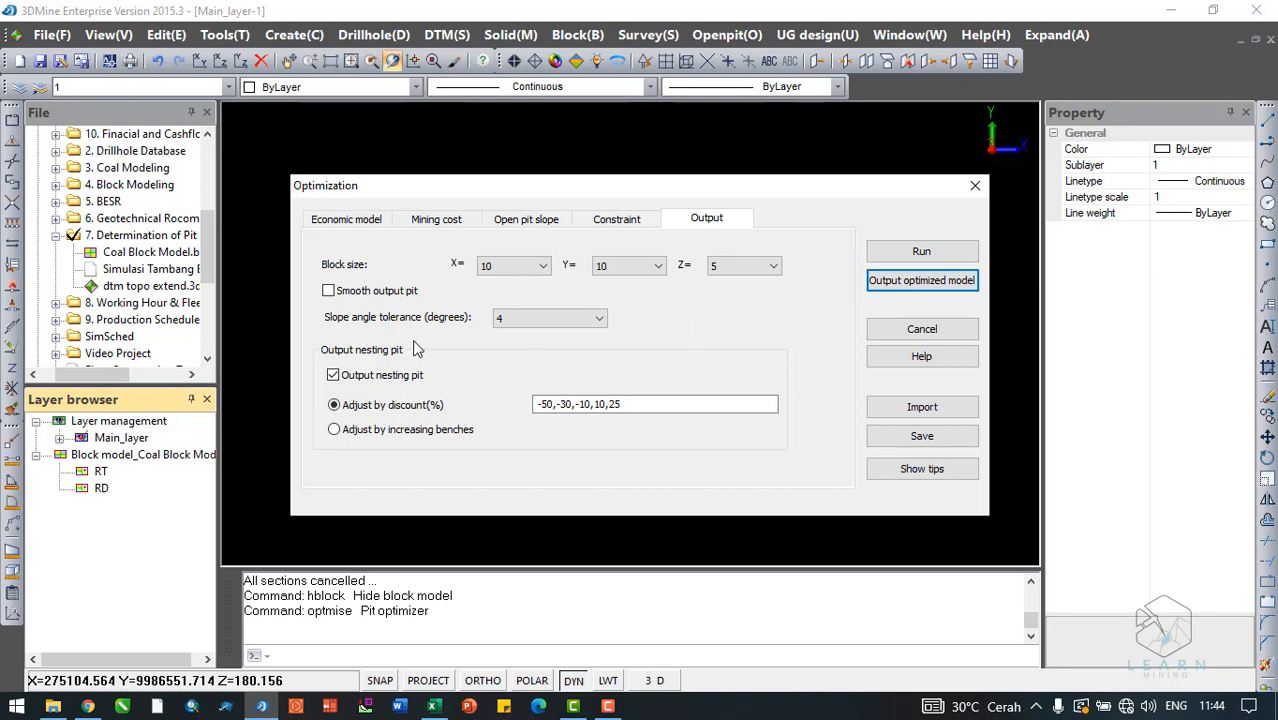
pyautogui.click(328, 291)
pyautogui.click(330, 293)
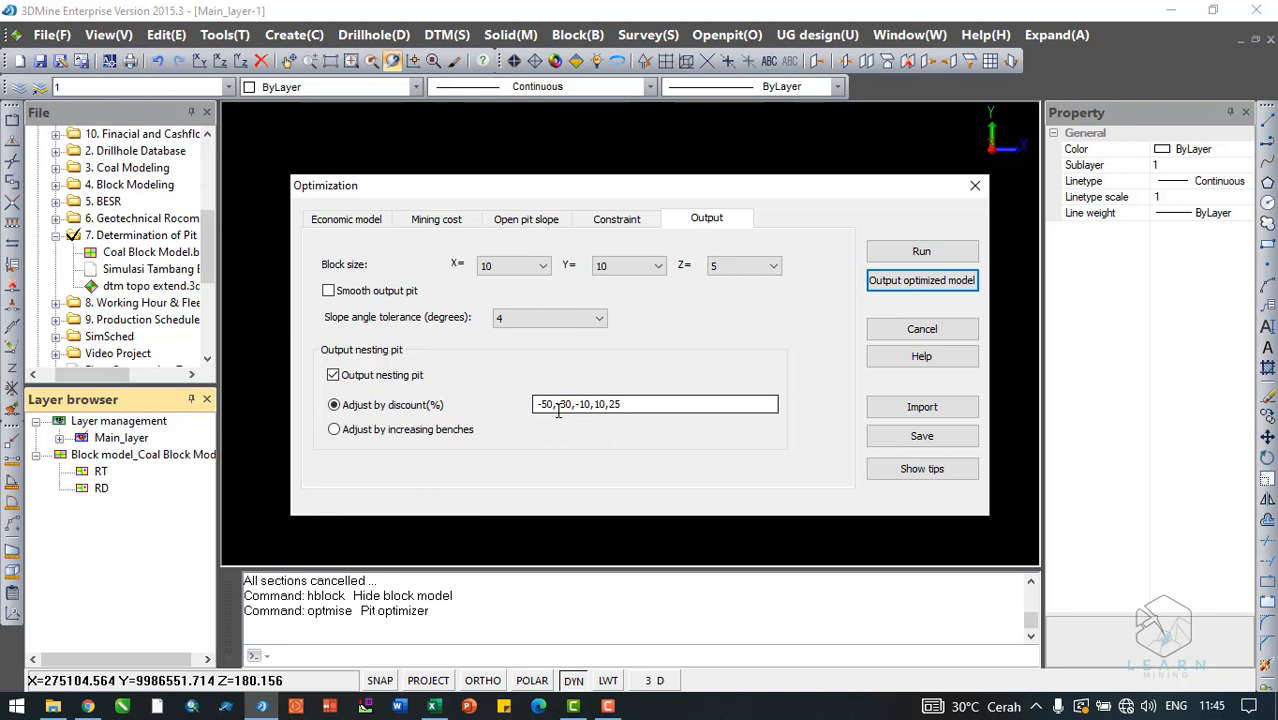
# Set the nested pit discount percentages to -30,-10,5,25 and run the pit optimization
pyautogui.moveTo(556, 404); pyautogui.dragTo(535, 404)
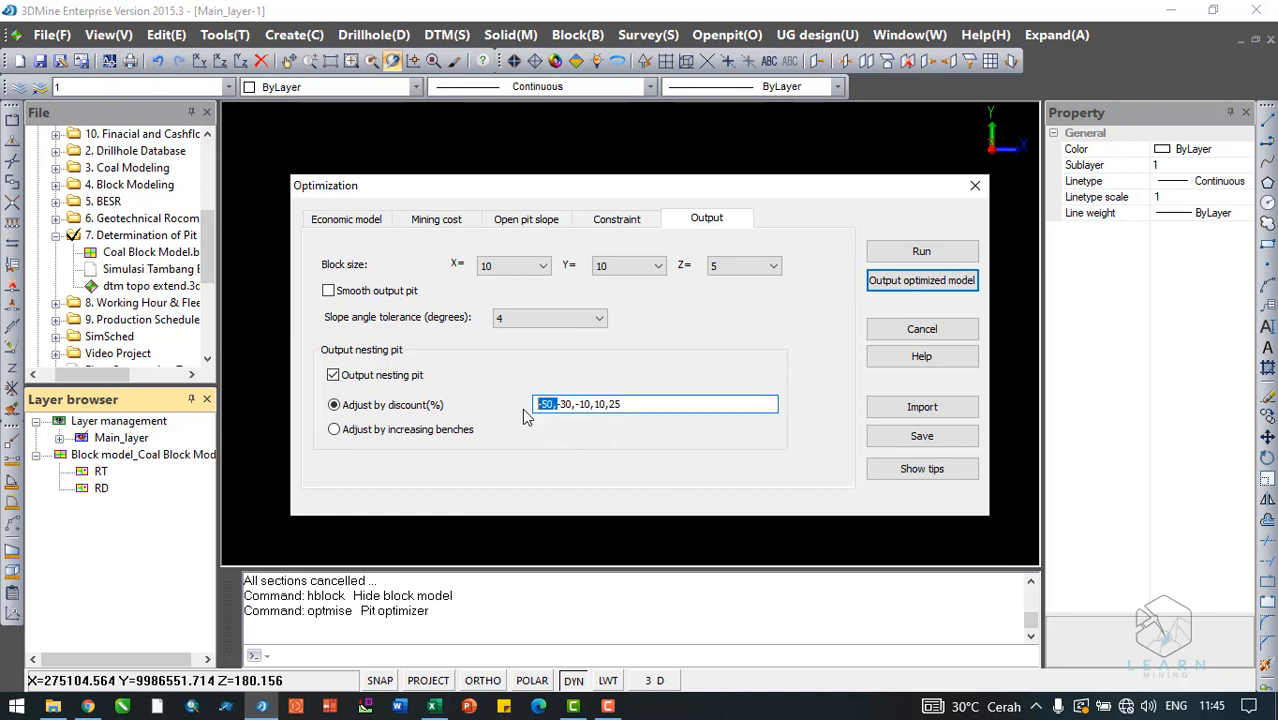
pyautogui.press('Delete')
pyautogui.press('Delete')
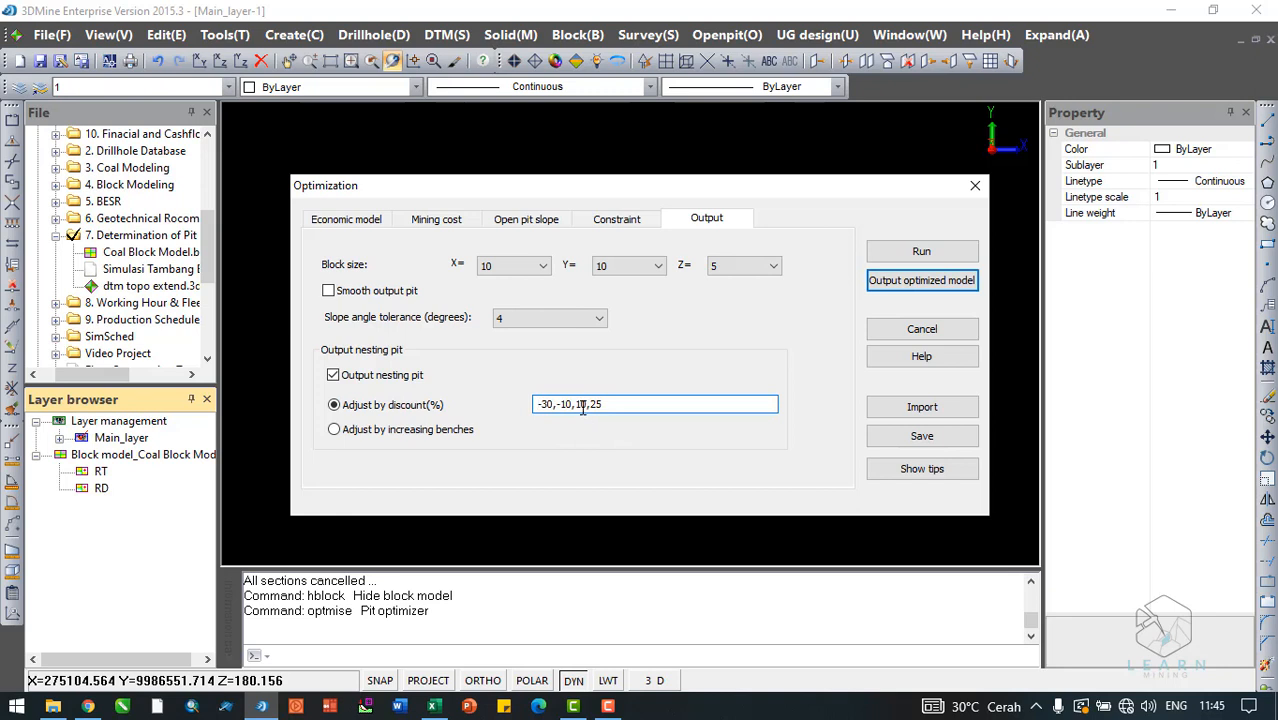
pyautogui.click(580, 405)
pyautogui.press('Delete')
pyautogui.press('BackSpace')
pyautogui.write('5')
pyautogui.click(897, 258)
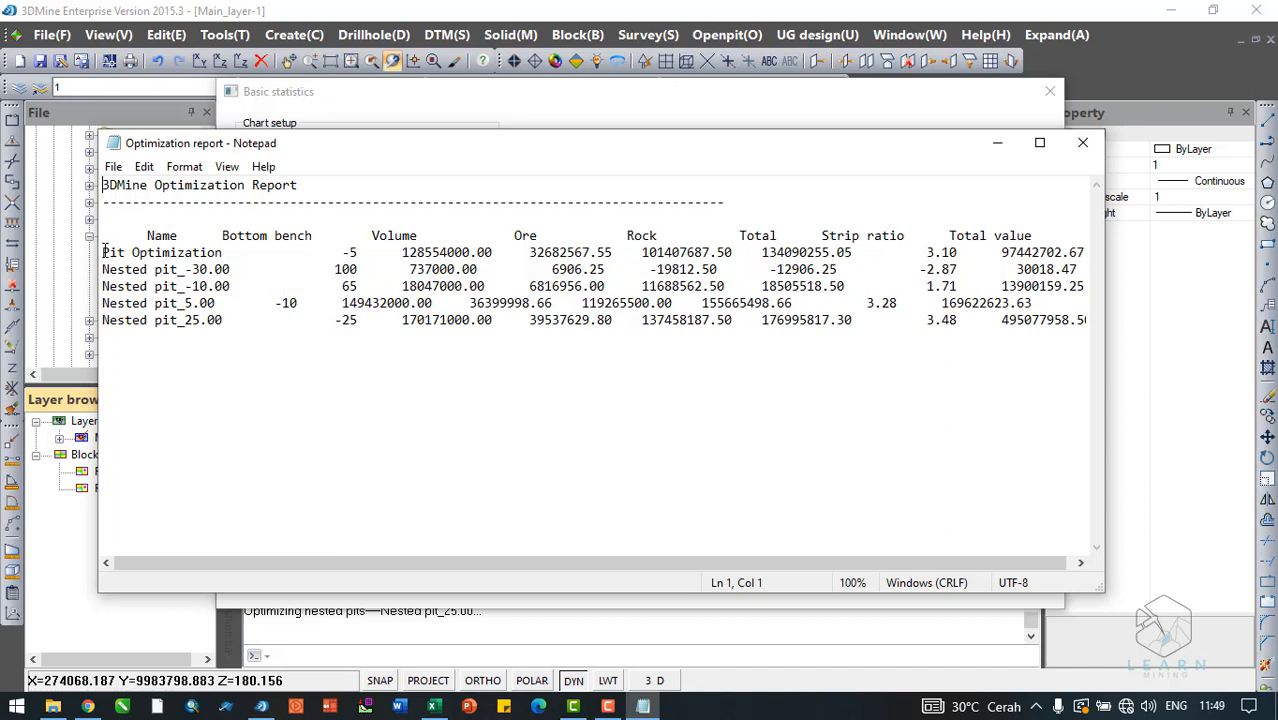
# Examine the Pit Optimization row of the report, from bottom bench and volume through ore, rock and total to strip ratio
pyautogui.moveTo(103, 252); pyautogui.dragTo(268, 252)
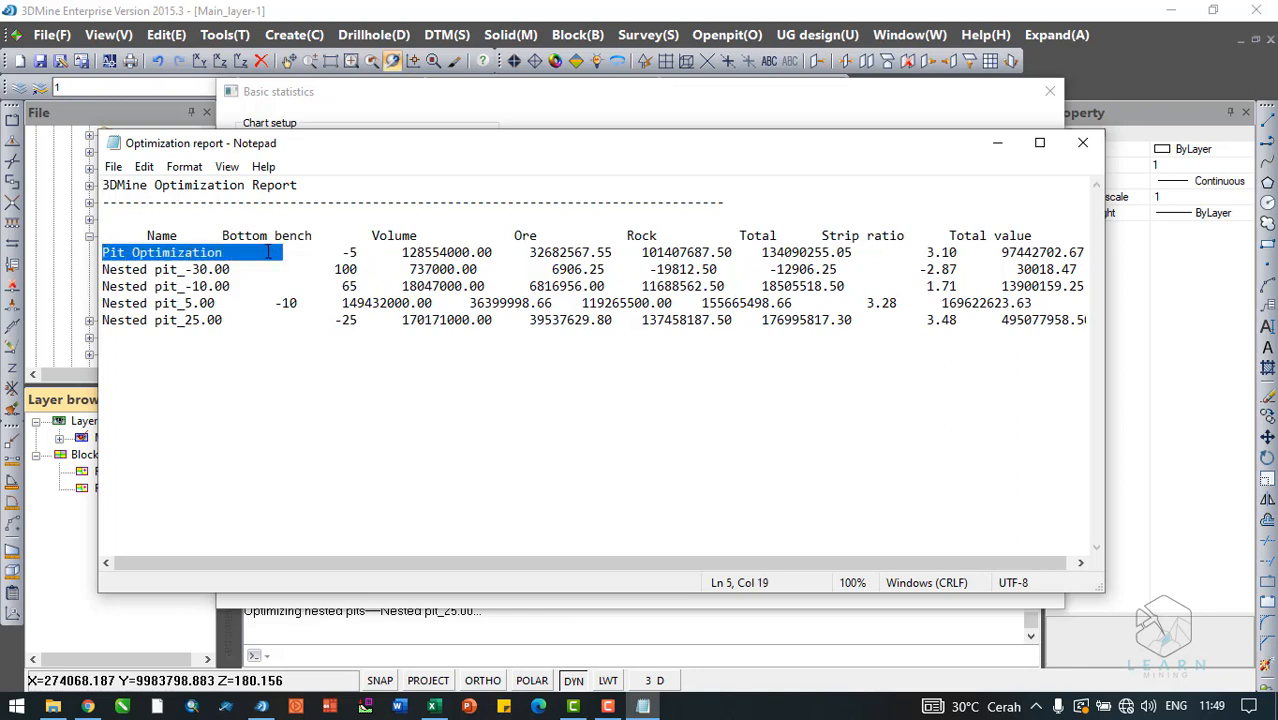
pyautogui.click(333, 252)
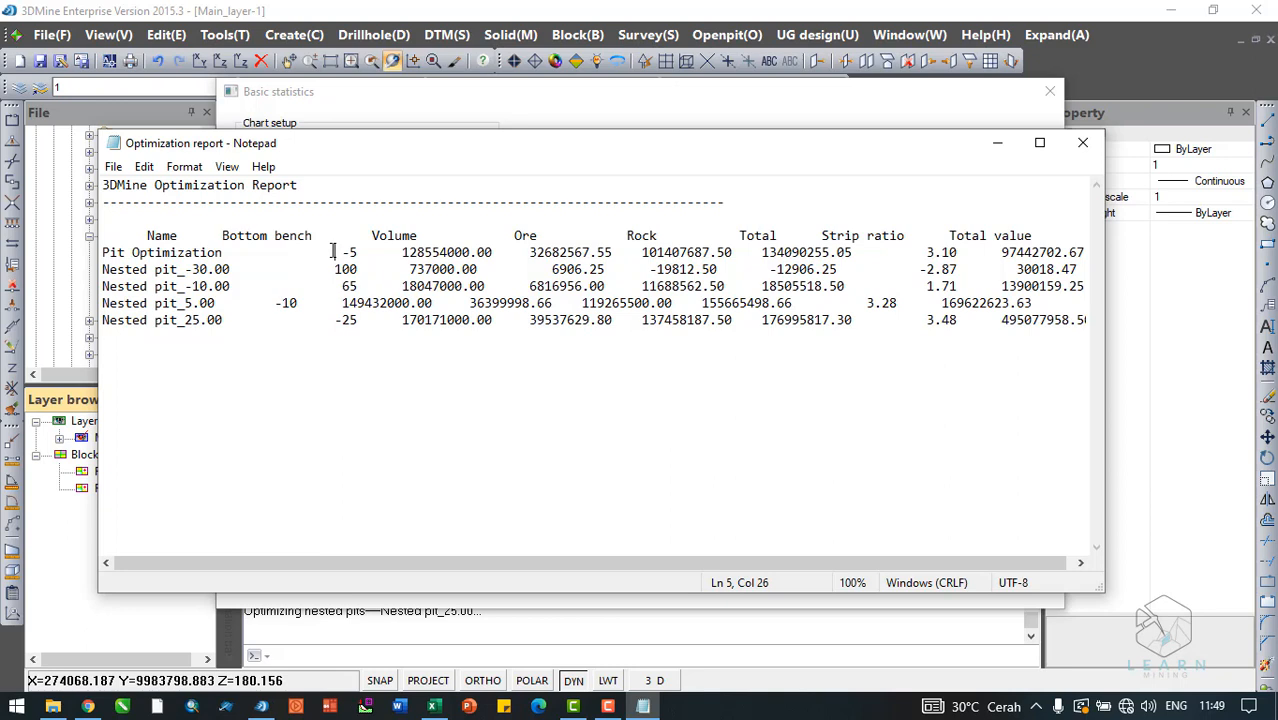
pyautogui.click(343, 252)
pyautogui.moveTo(343, 252); pyautogui.dragTo(360, 258)
pyautogui.moveTo(405, 252); pyautogui.dragTo(735, 253)
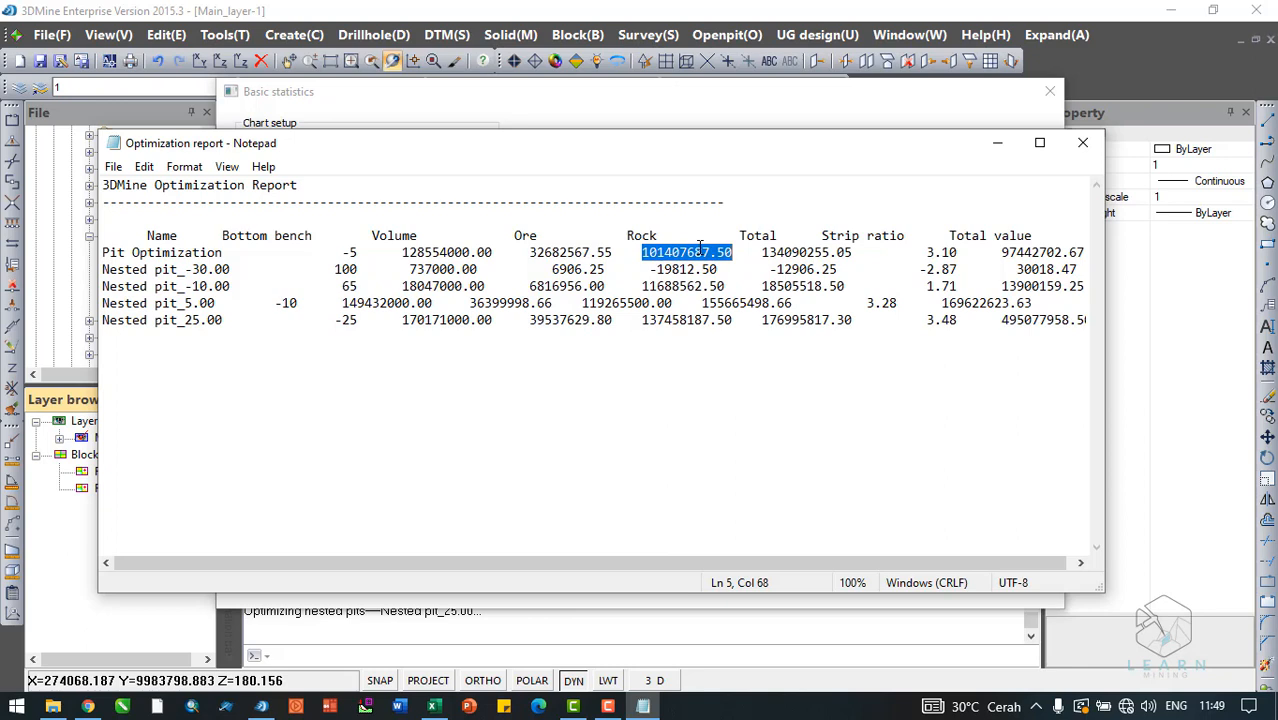
pyautogui.click(656, 253)
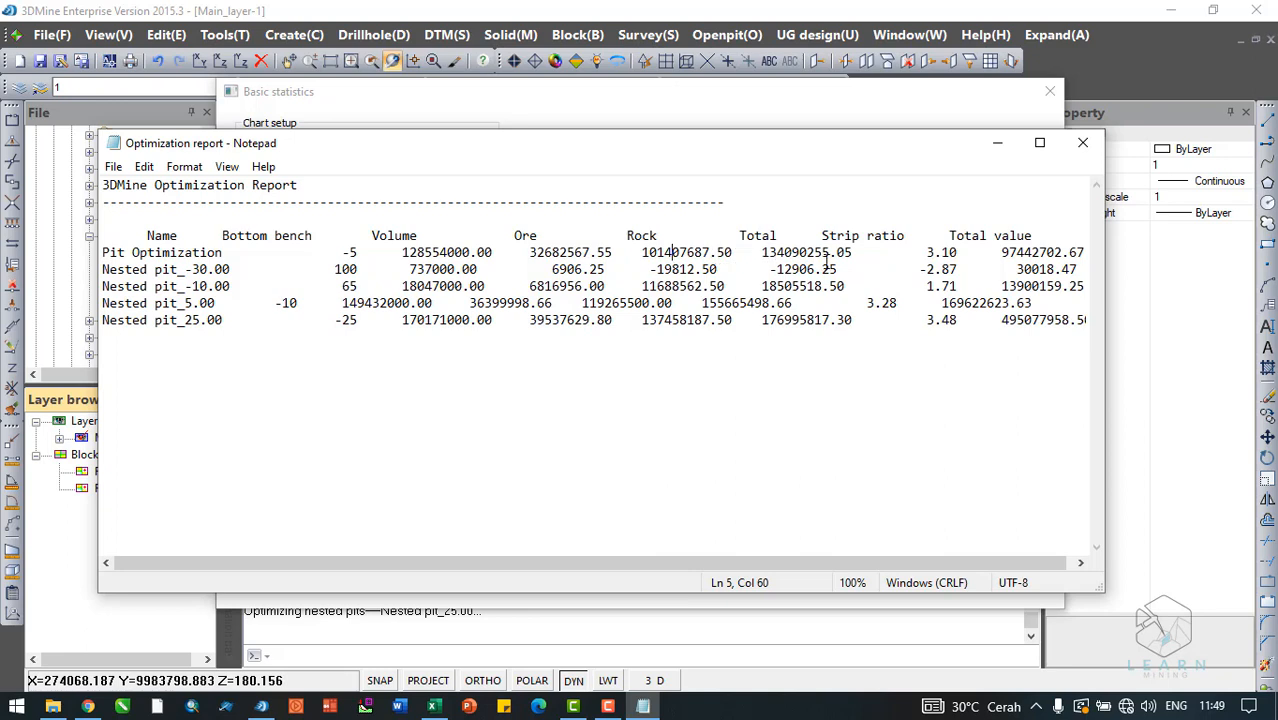
pyautogui.moveTo(855, 253); pyautogui.dragTo(754, 253)
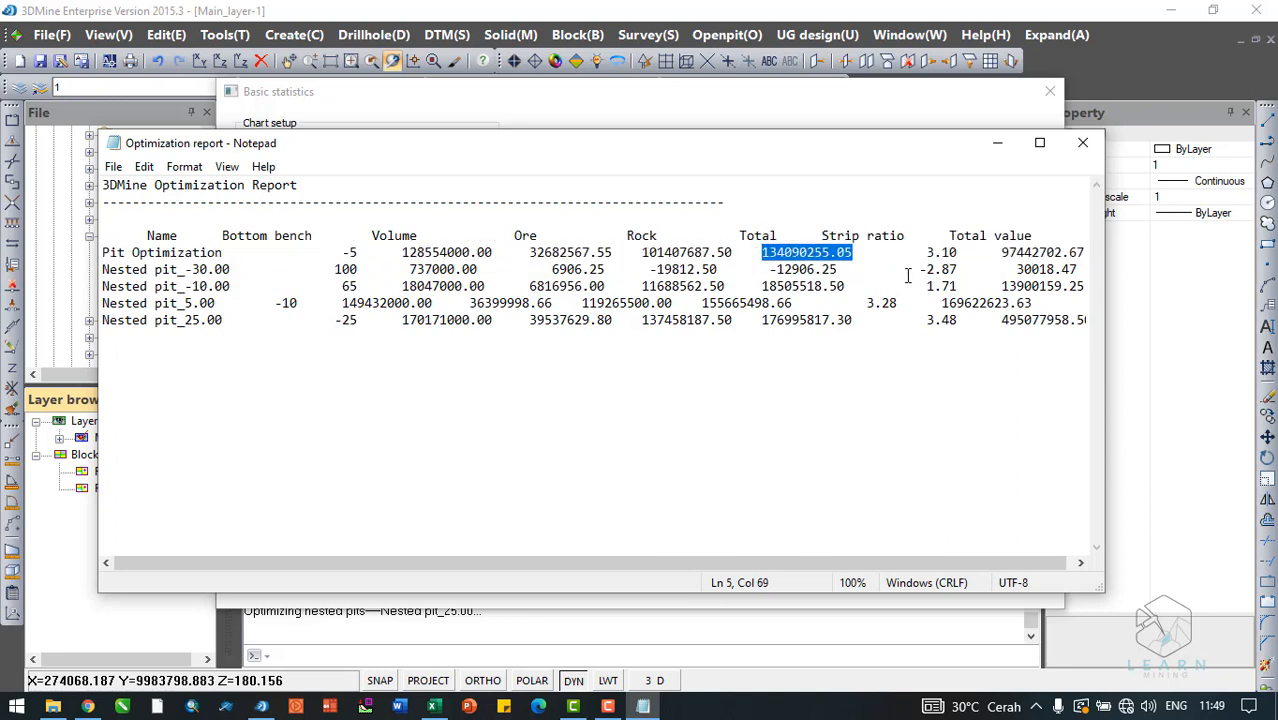
pyautogui.moveTo(925, 253); pyautogui.dragTo(956, 254)
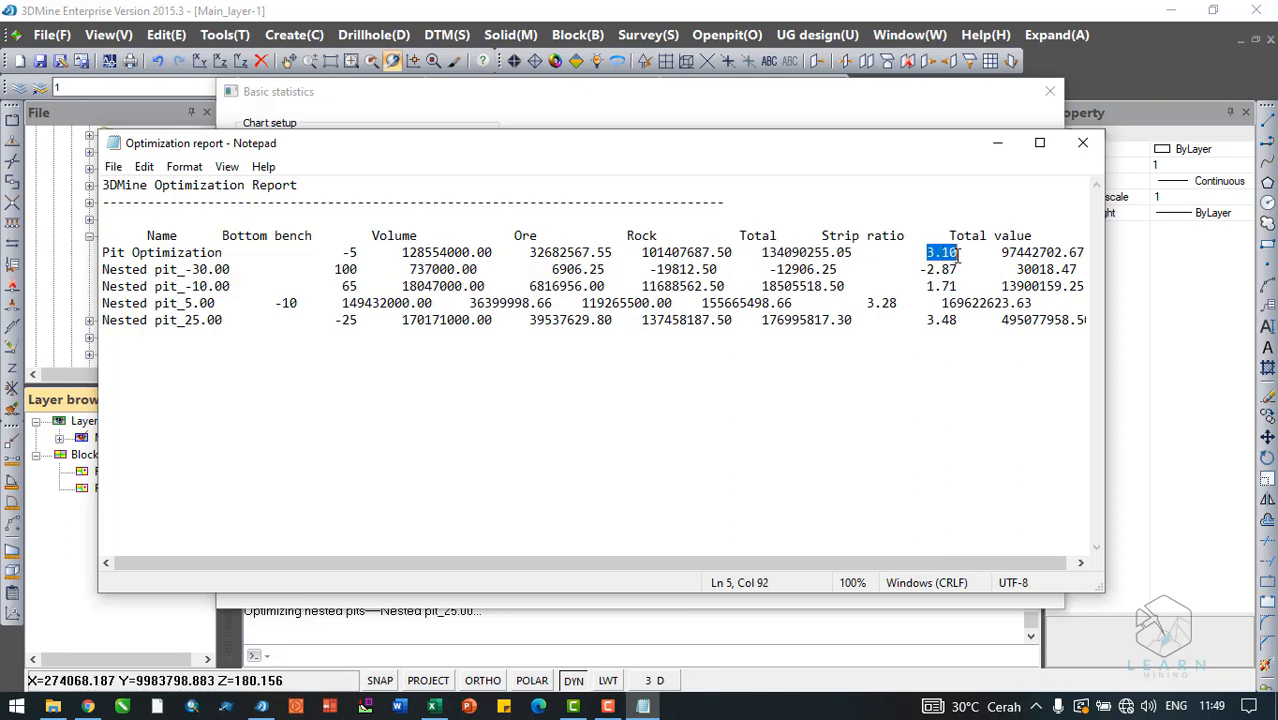
# Compare the optimized strip ratio with the BESR and Economical SR in the Excel BESR sheet, and check the total value back in the report
pyautogui.click(434, 706)
pyautogui.scroll(-3, 685, 530)
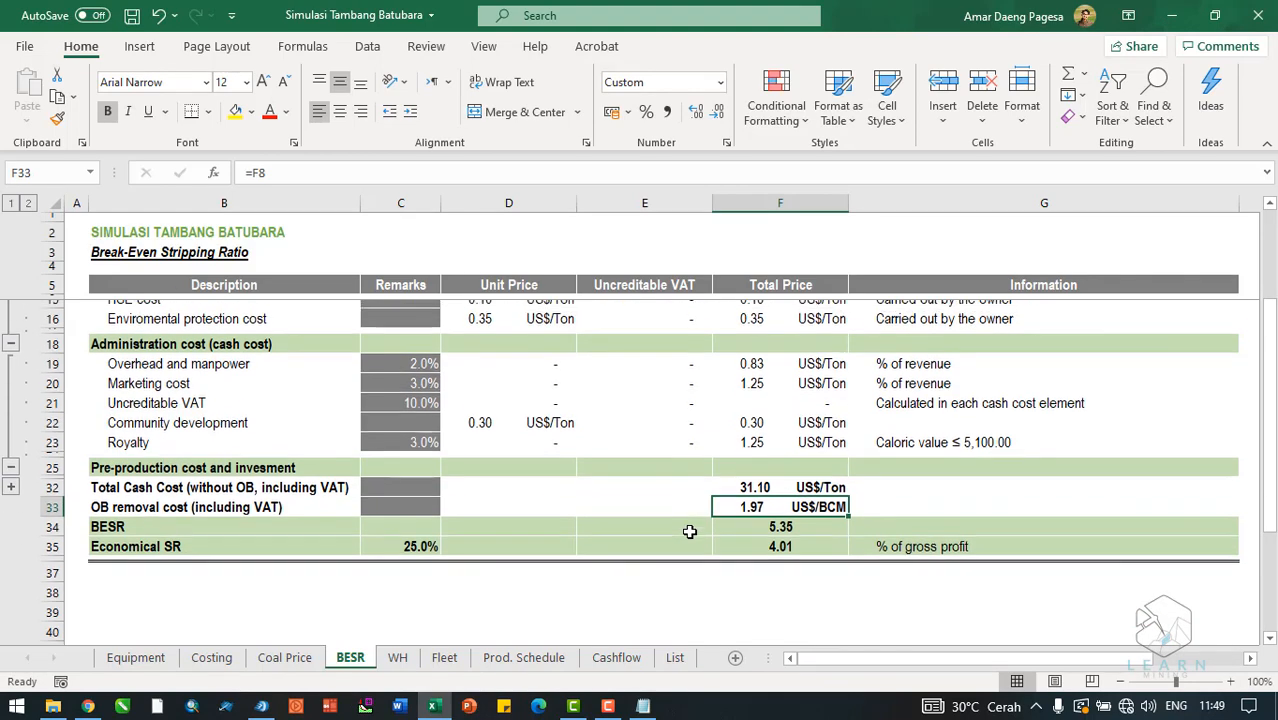
pyautogui.click(760, 520)
pyautogui.click(750, 536)
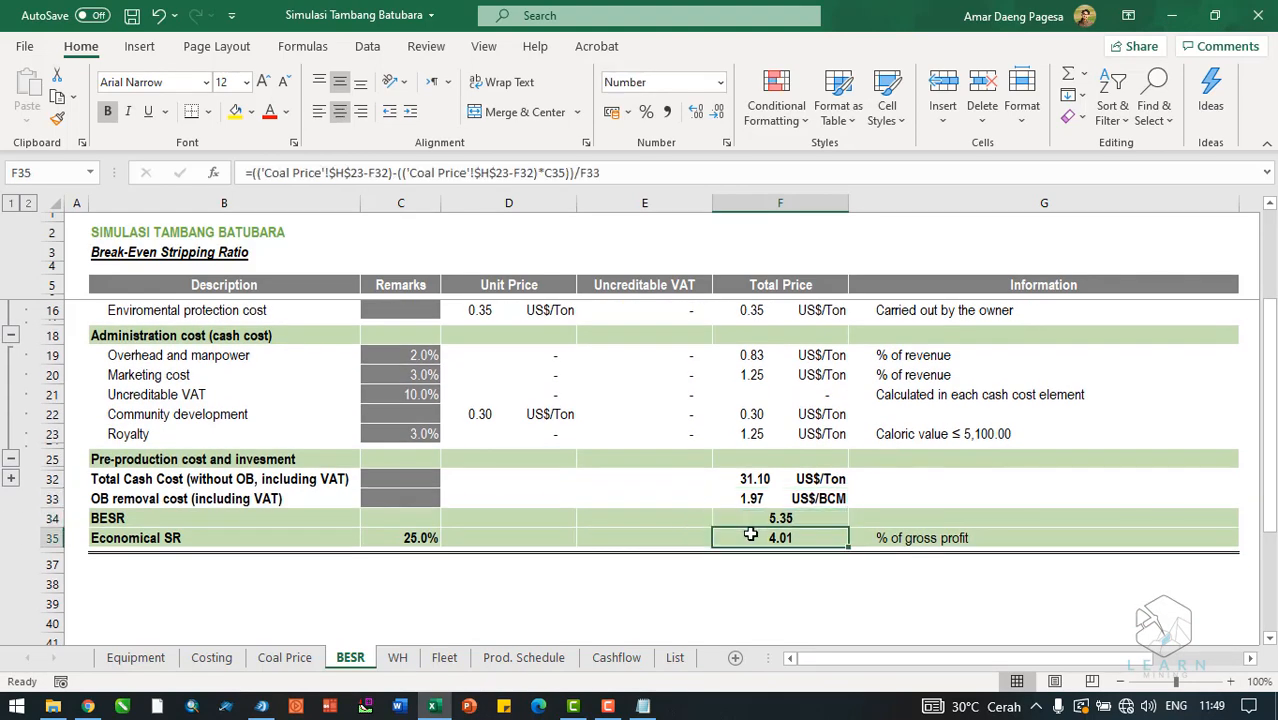
pyautogui.click(436, 706)
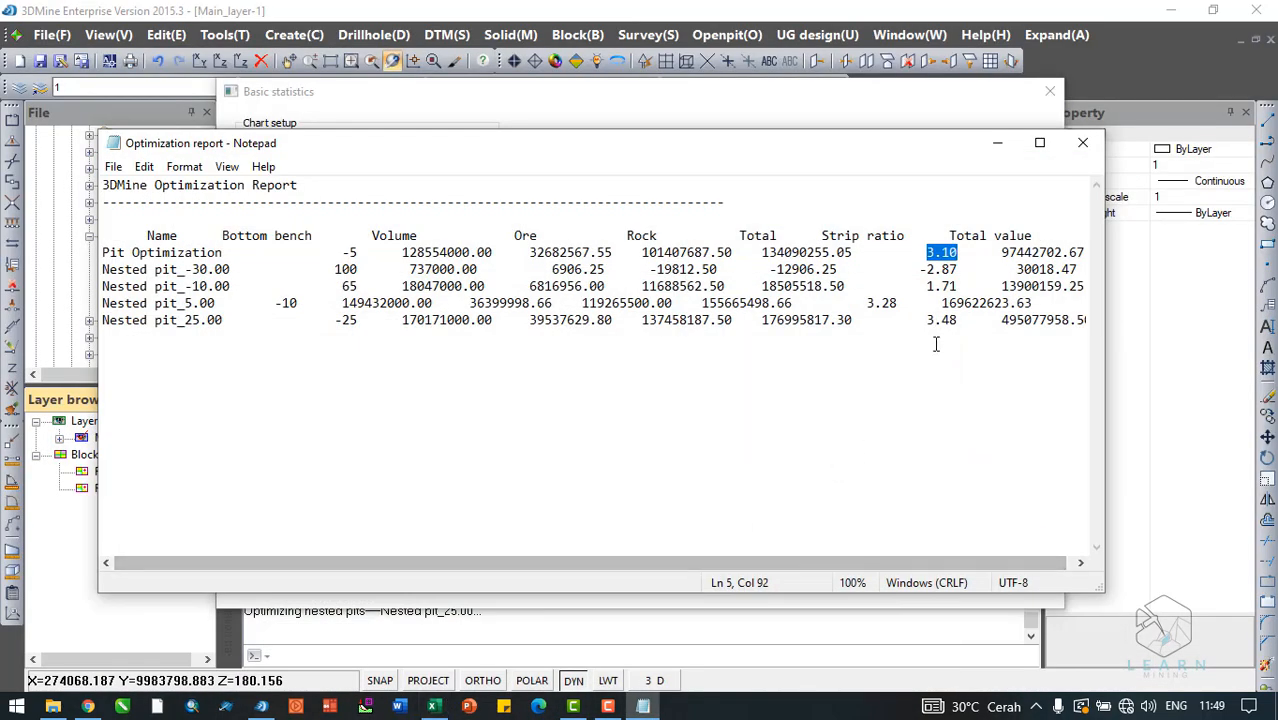
pyautogui.click(999, 252)
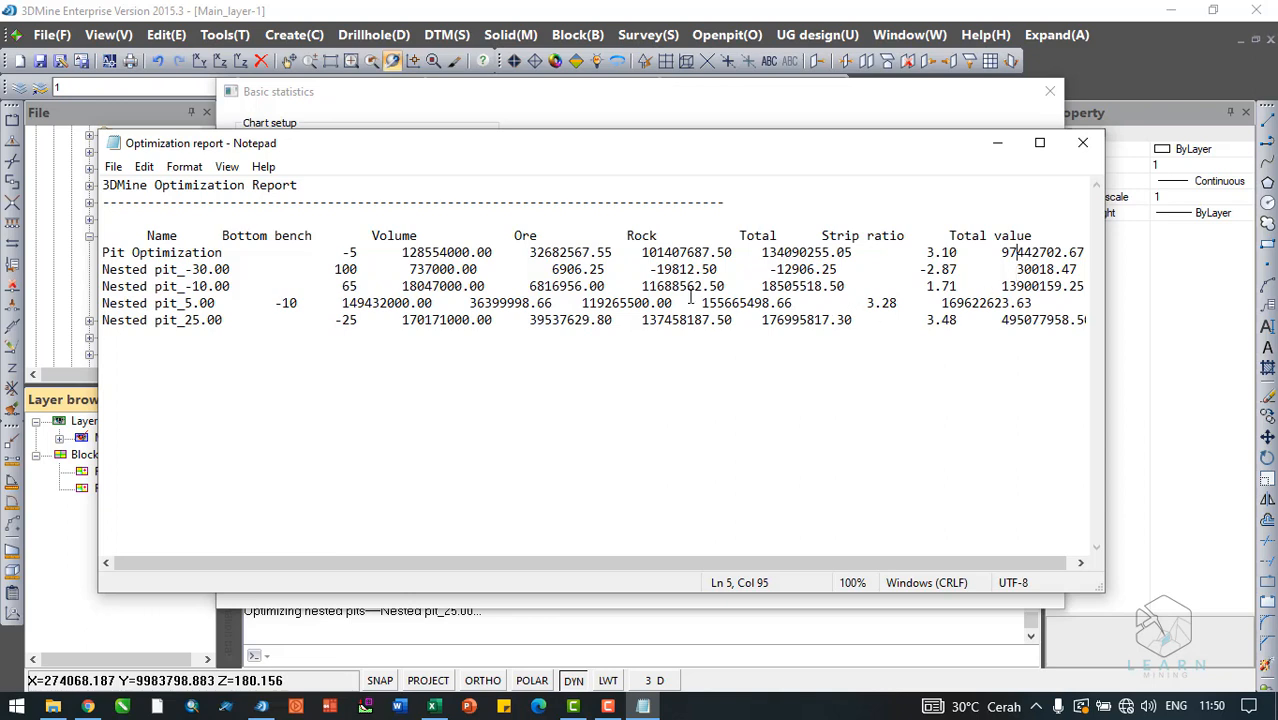
# Show data signs and data labels on the Total ore rock mass chart of the nested pits, and close the chart
pyautogui.click(993, 146)
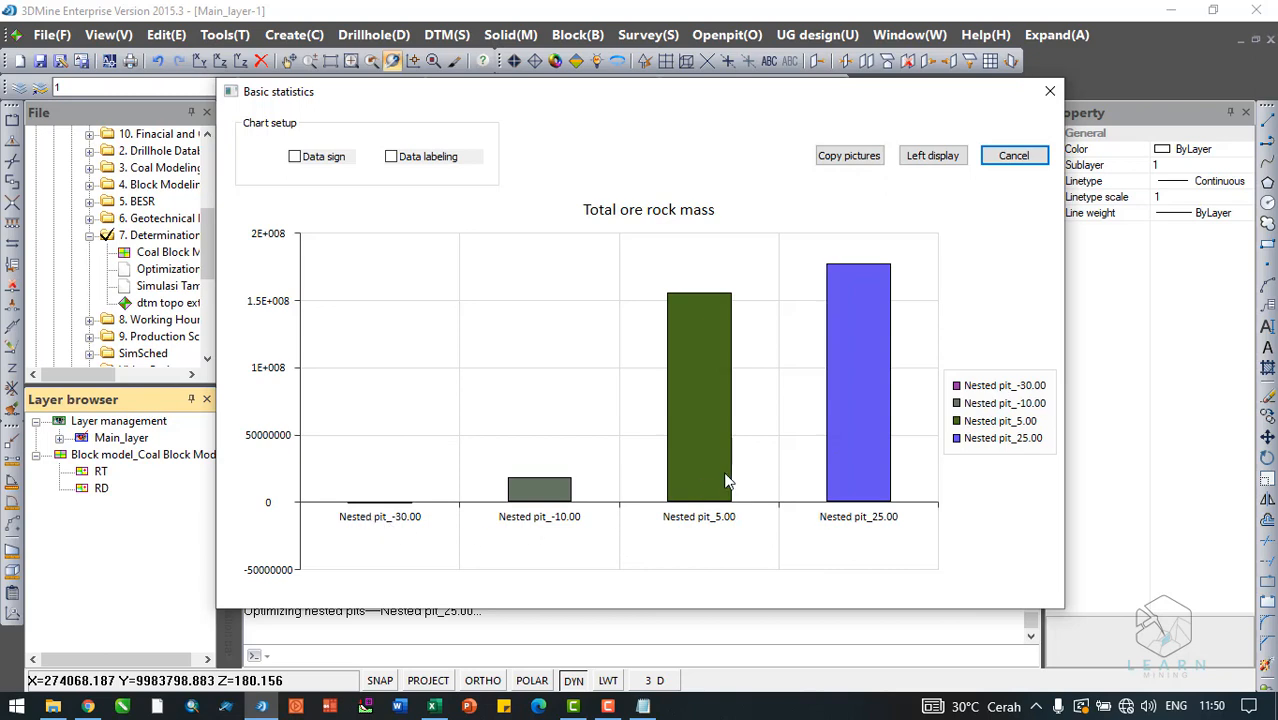
pyautogui.click(295, 158)
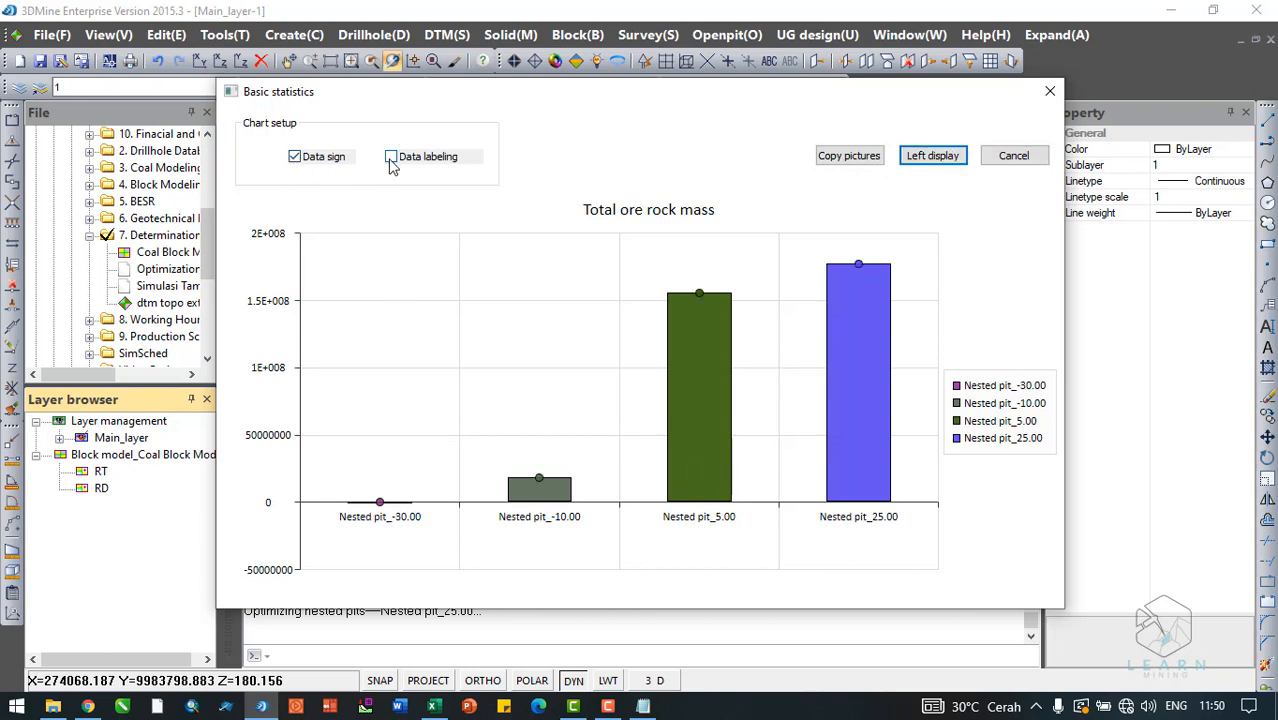
pyautogui.click(391, 157)
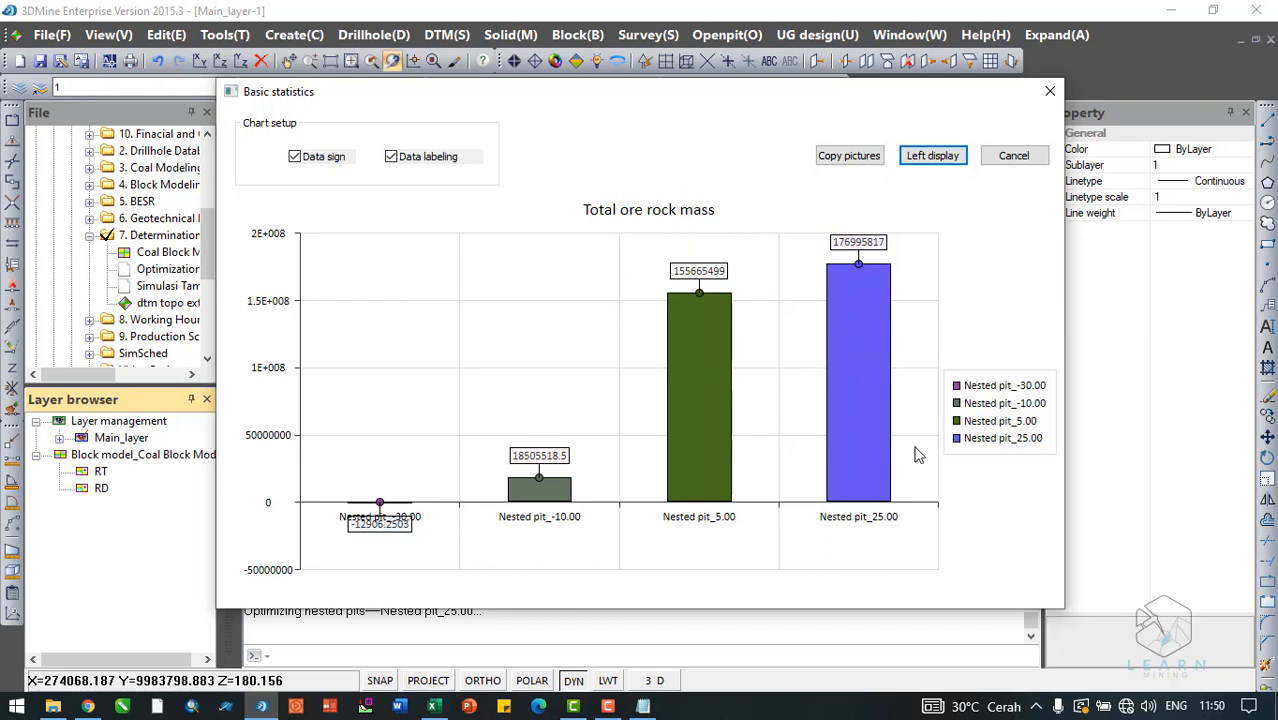
pyautogui.click(1050, 91)
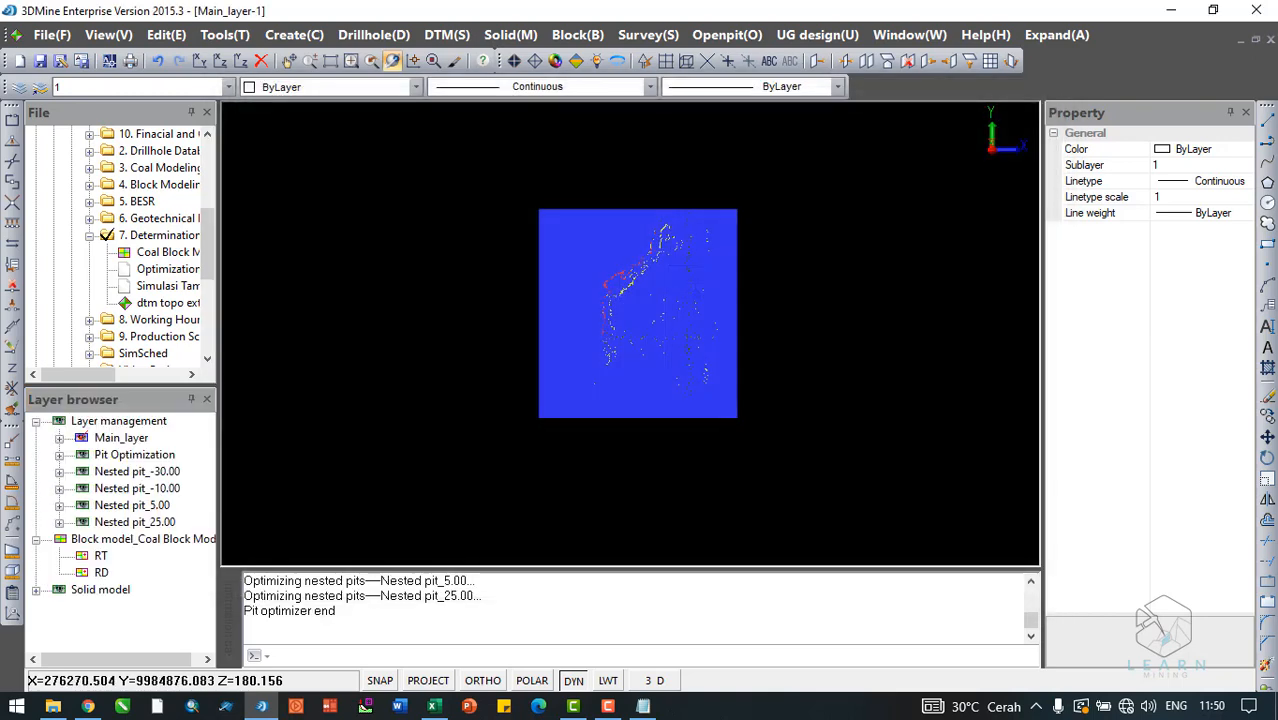
# Hide the coal block model so that only the pit solids are displayed
pyautogui.scroll(6, 664, 297)
pyautogui.scroll(-3, 676, 308)
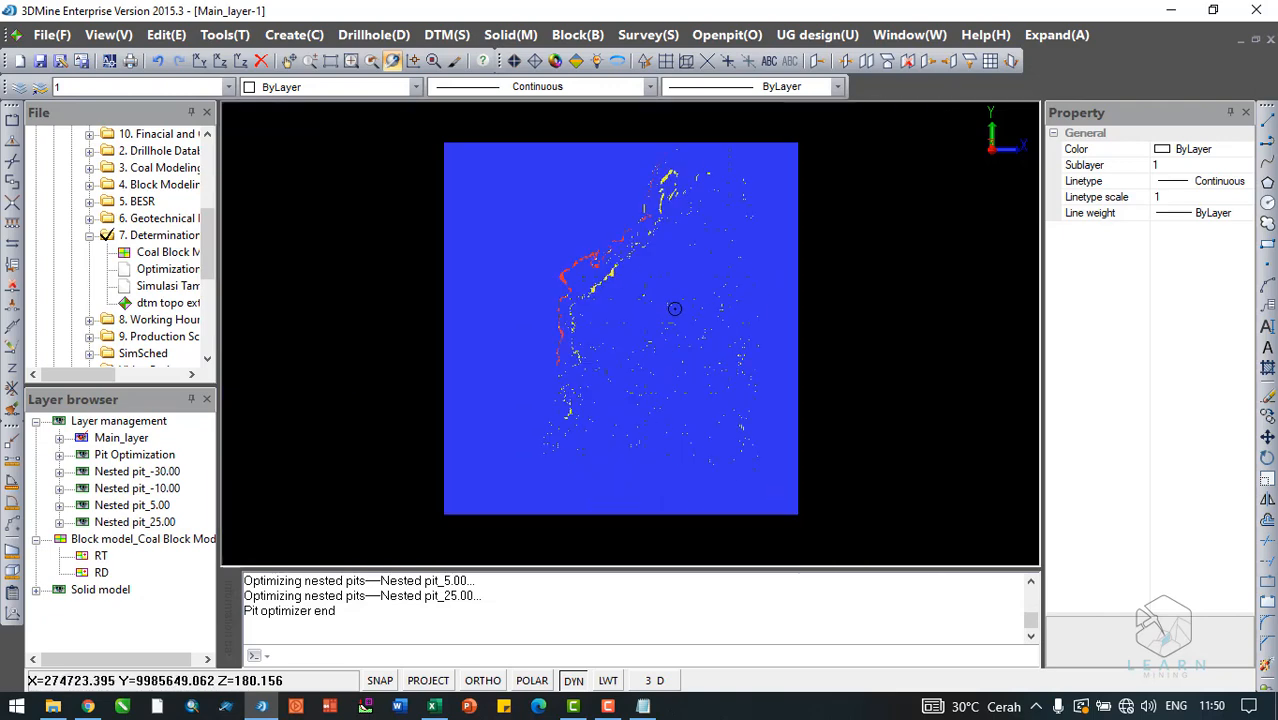
pyautogui.moveTo(665, 318); pyautogui.dragTo(661, 316)
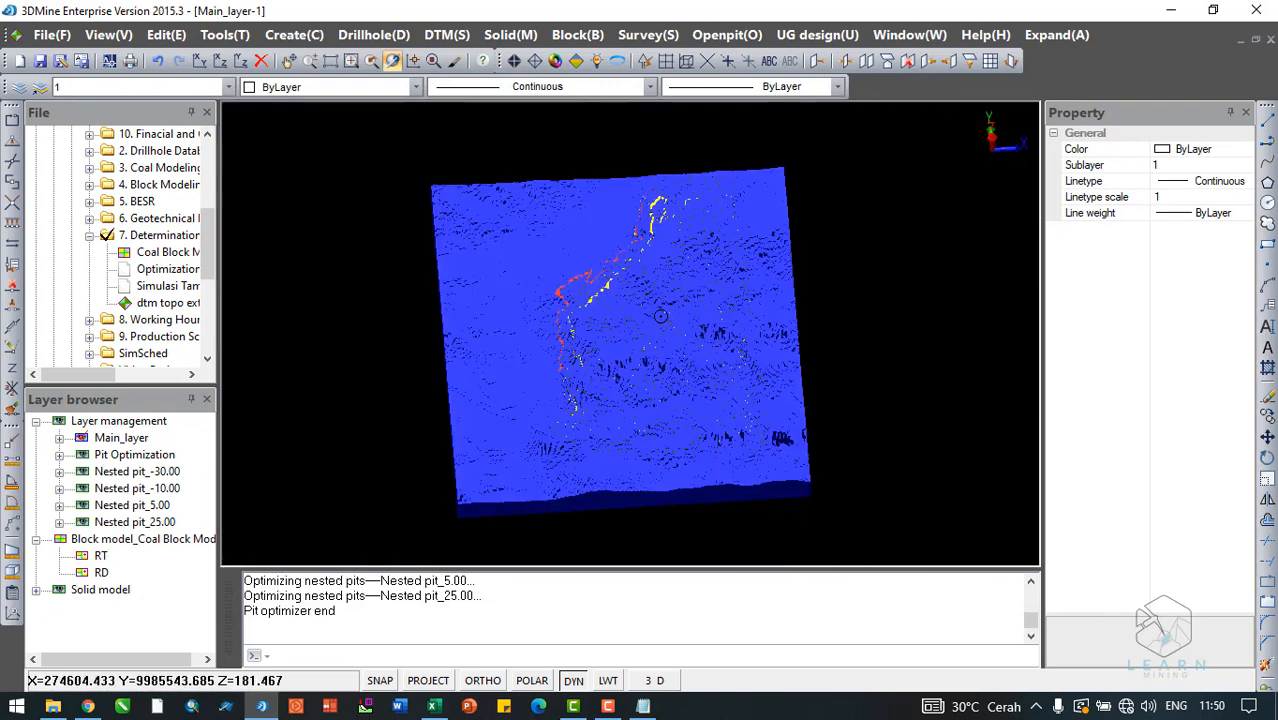
pyautogui.rightClick(113, 545)
pyautogui.click(220, 365)
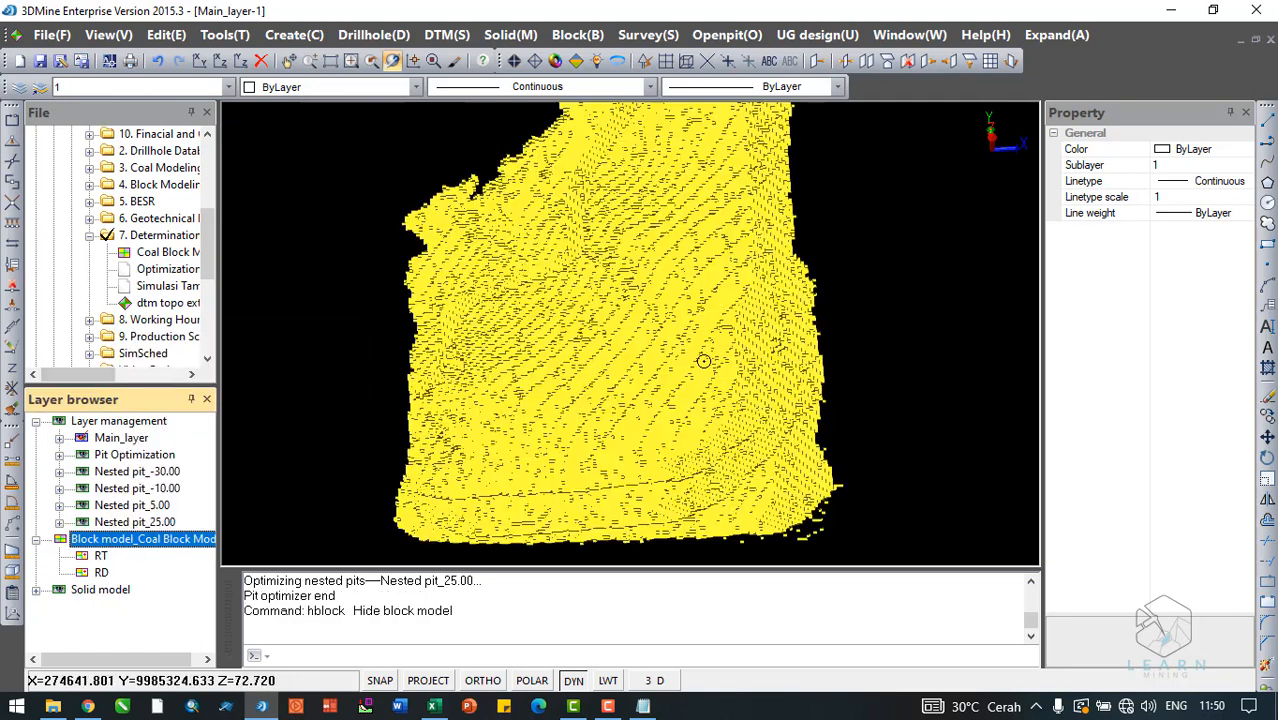
# Select the Nested pit_-10.00 solid in the model and set its color to red
pyautogui.scroll(-2, 704, 361)
pyautogui.moveTo(703, 361)
pyautogui.mouseDown()
pyautogui.moveTo(708, 337)
pyautogui.moveTo(733, 339)
pyautogui.moveTo(705, 345)
pyautogui.mouseUp()
pyautogui.rightClick(665, 323)
pyautogui.click(700, 340)
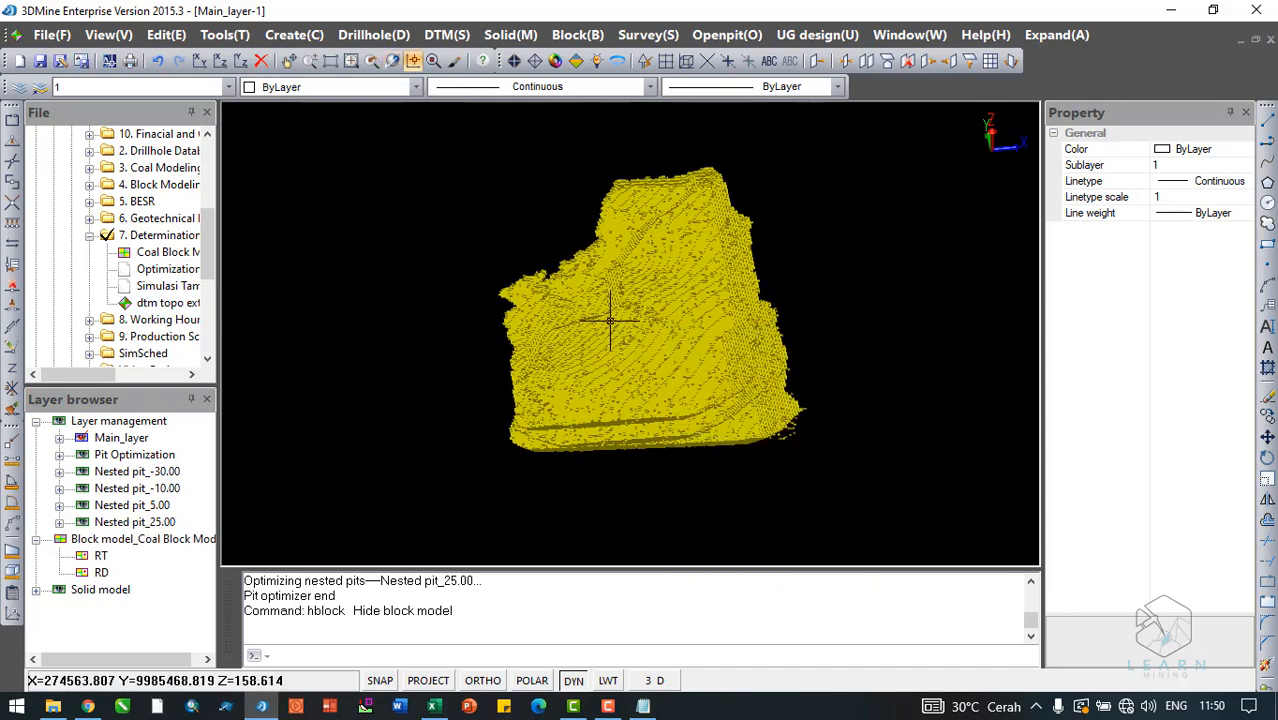
pyautogui.scroll(3, 610, 321)
pyautogui.click(630, 270)
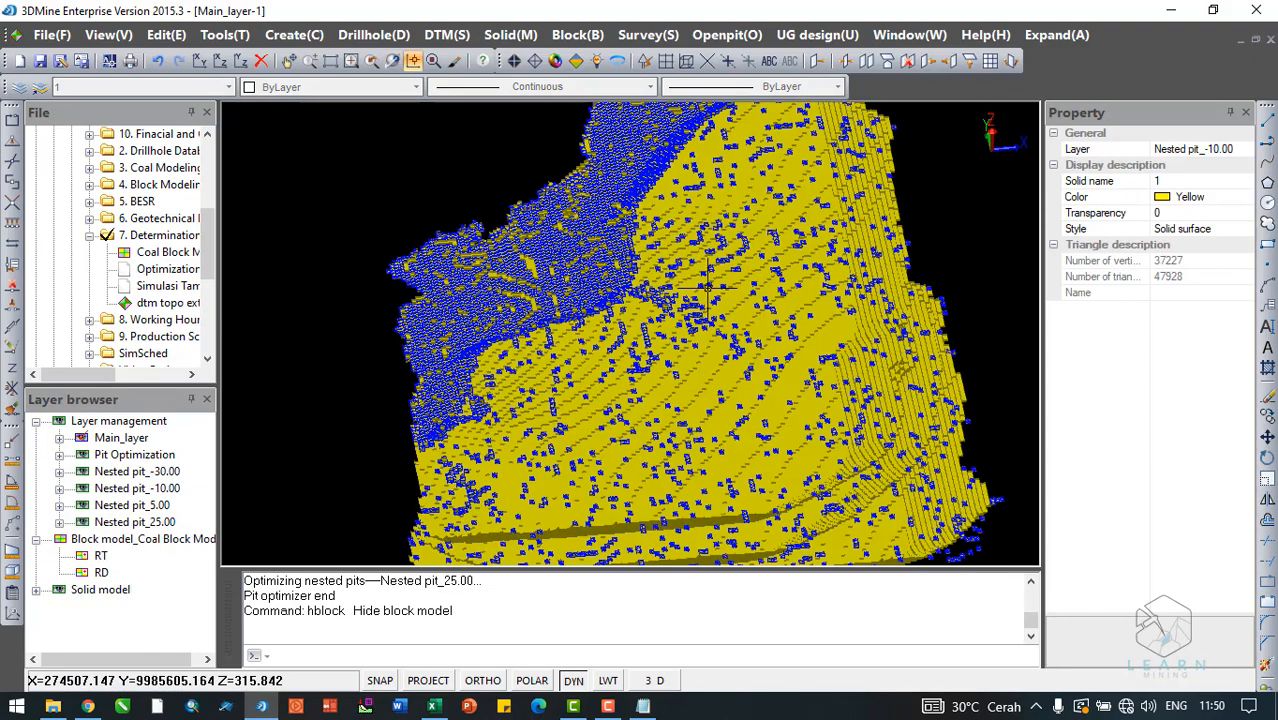
pyautogui.click(1250, 196)
pyautogui.click(1213, 230)
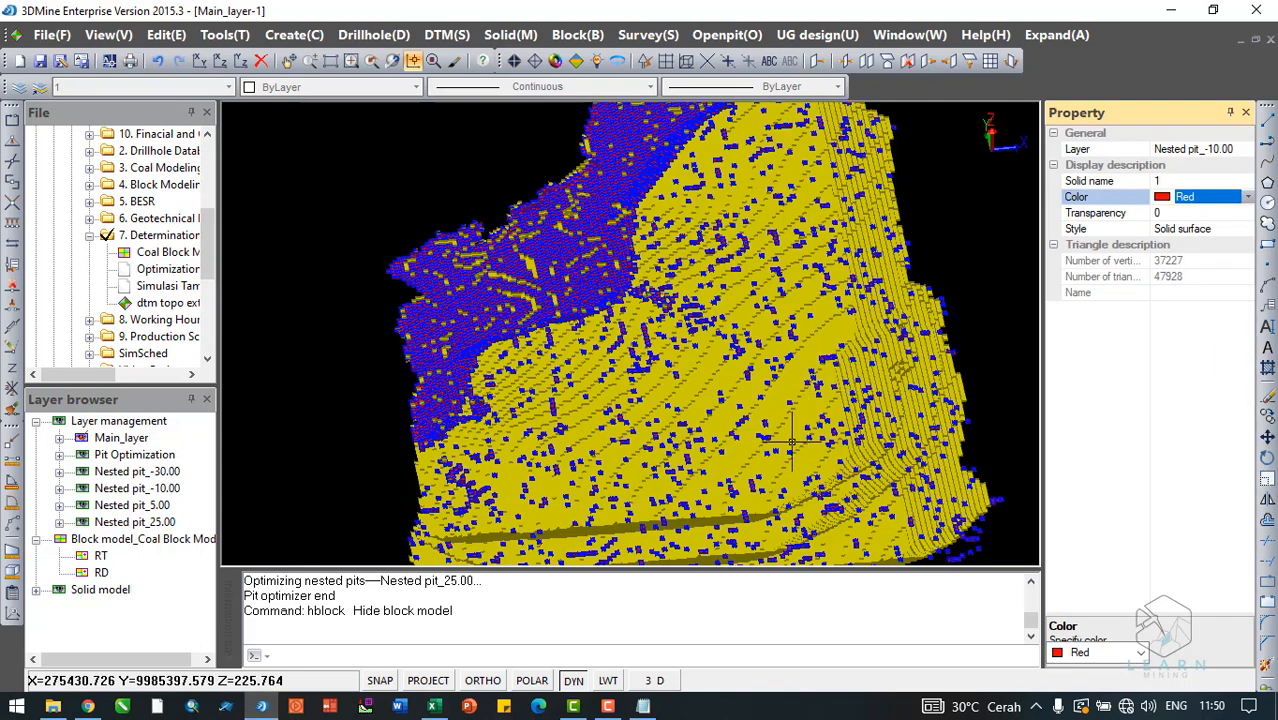
# Color the Nested pit_5.00 solid green and the Nested pit_25.00 solid blue, and clear the selection
pyautogui.click(1239, 198)
pyautogui.click(1246, 198)
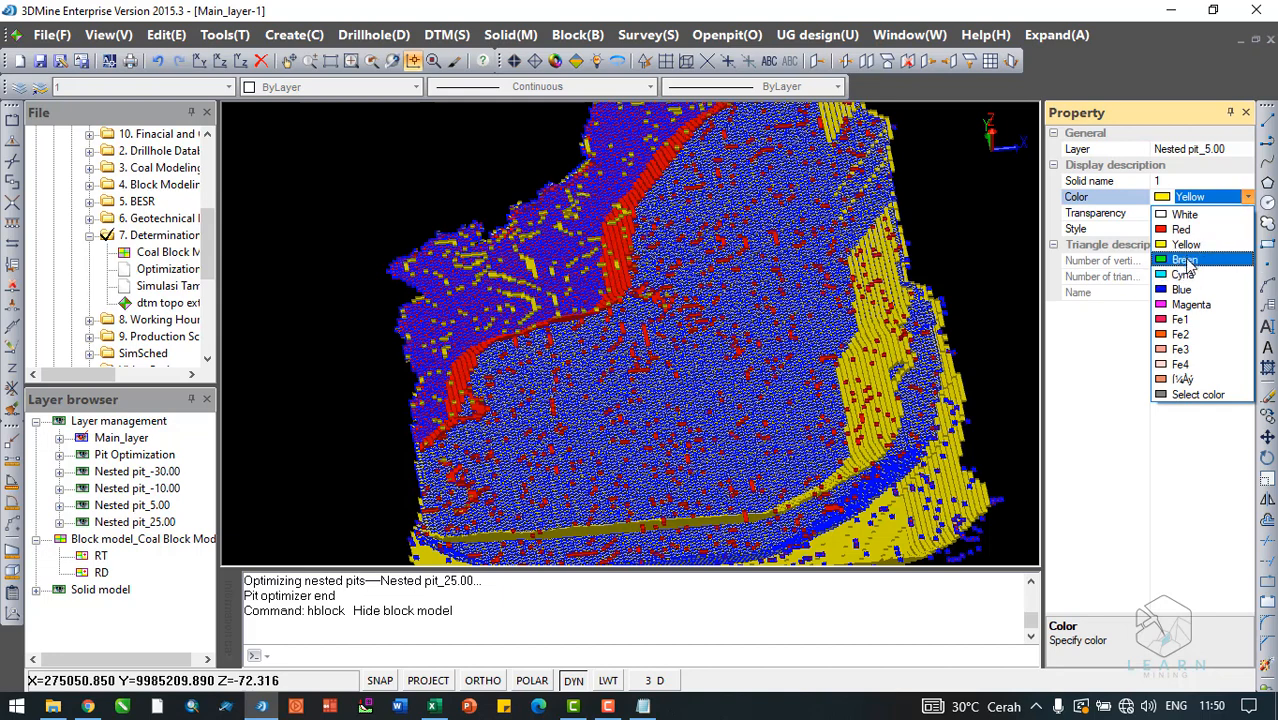
pyautogui.click(1185, 259)
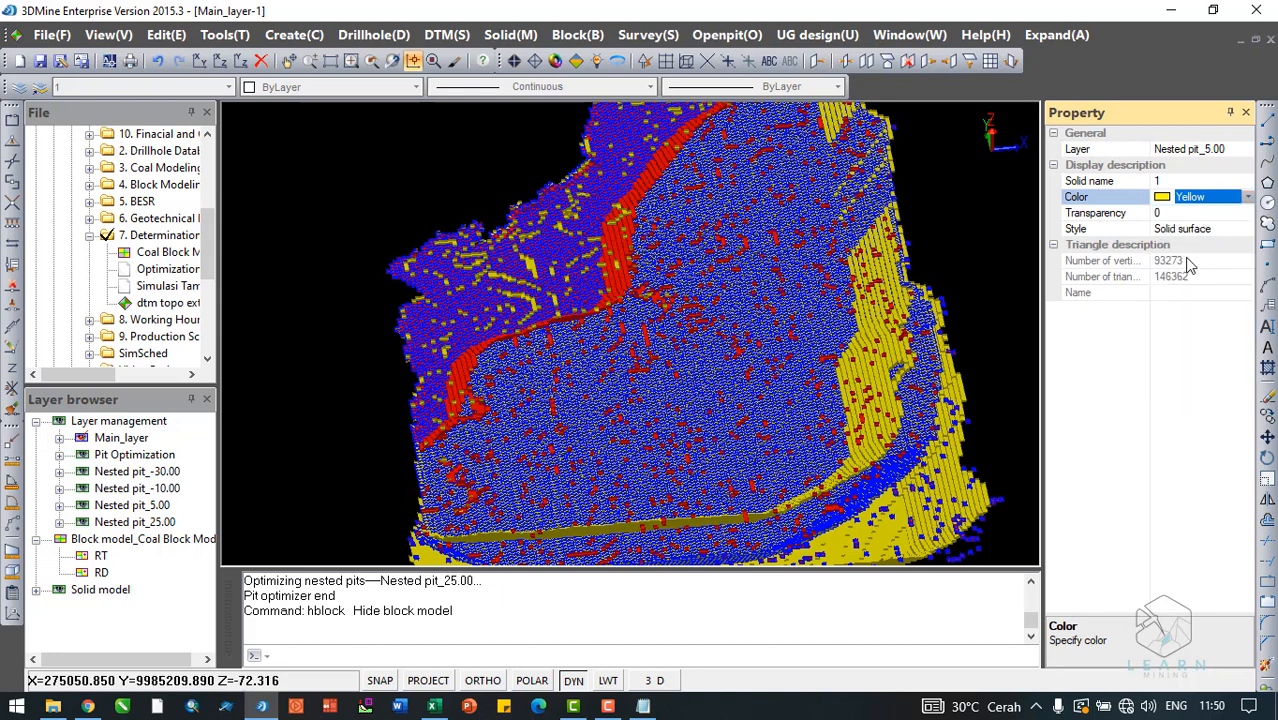
pyautogui.click(1245, 198)
pyautogui.click(1246, 198)
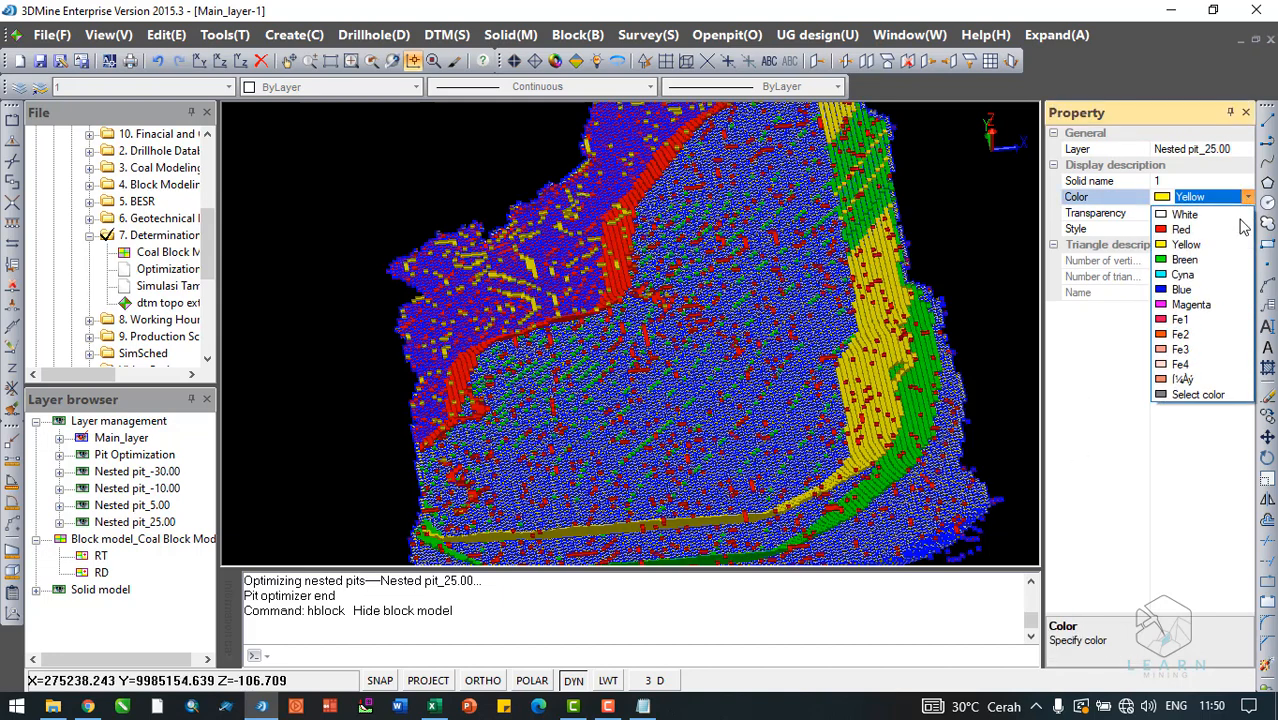
pyautogui.click(1186, 289)
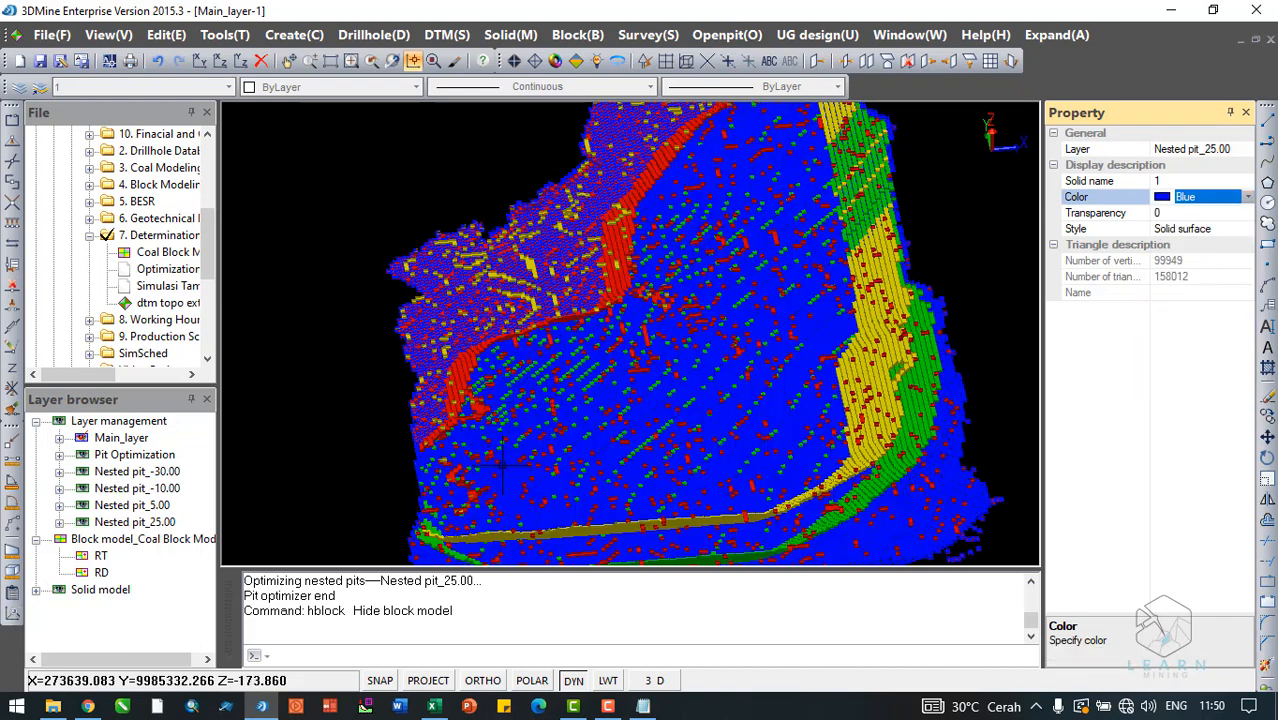
pyautogui.press('Escape')
# Examine the extents of the colored pit shells in plan view and in 3D
pyautogui.scroll(-4, 698, 328)
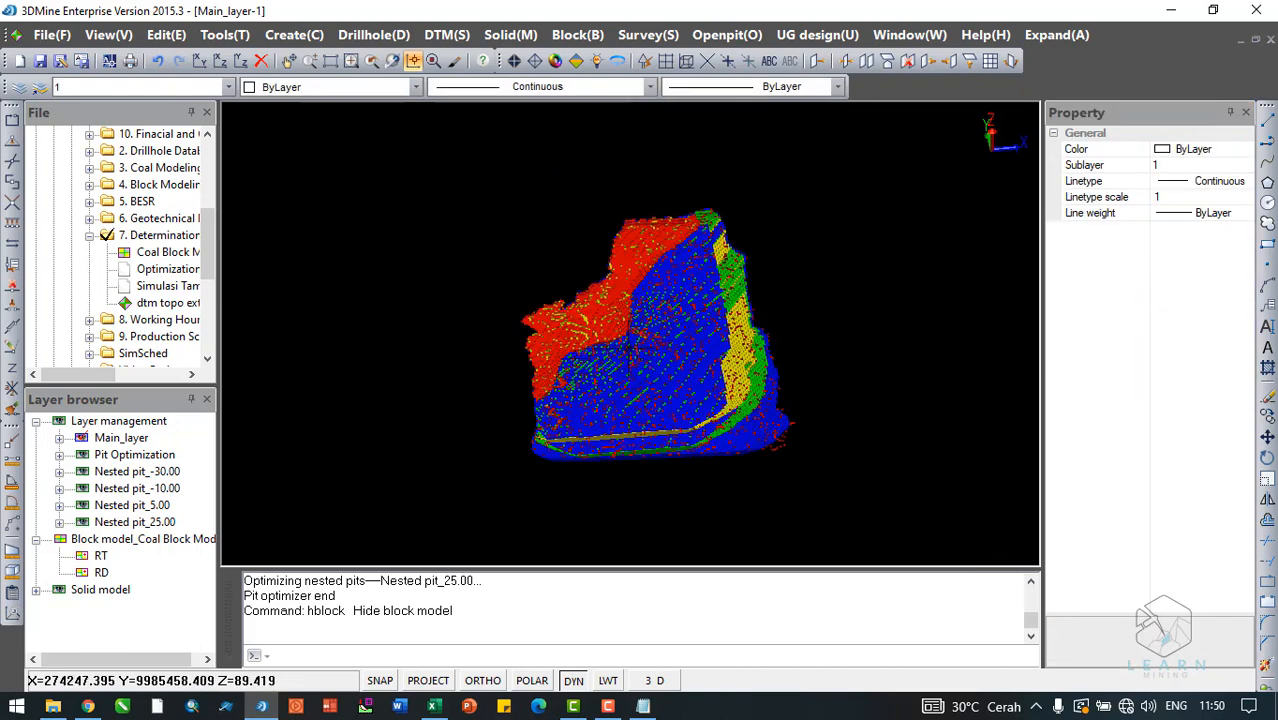
pyautogui.scroll(4, 637, 402)
pyautogui.click(202, 61)
pyautogui.scroll(-3, 648, 314)
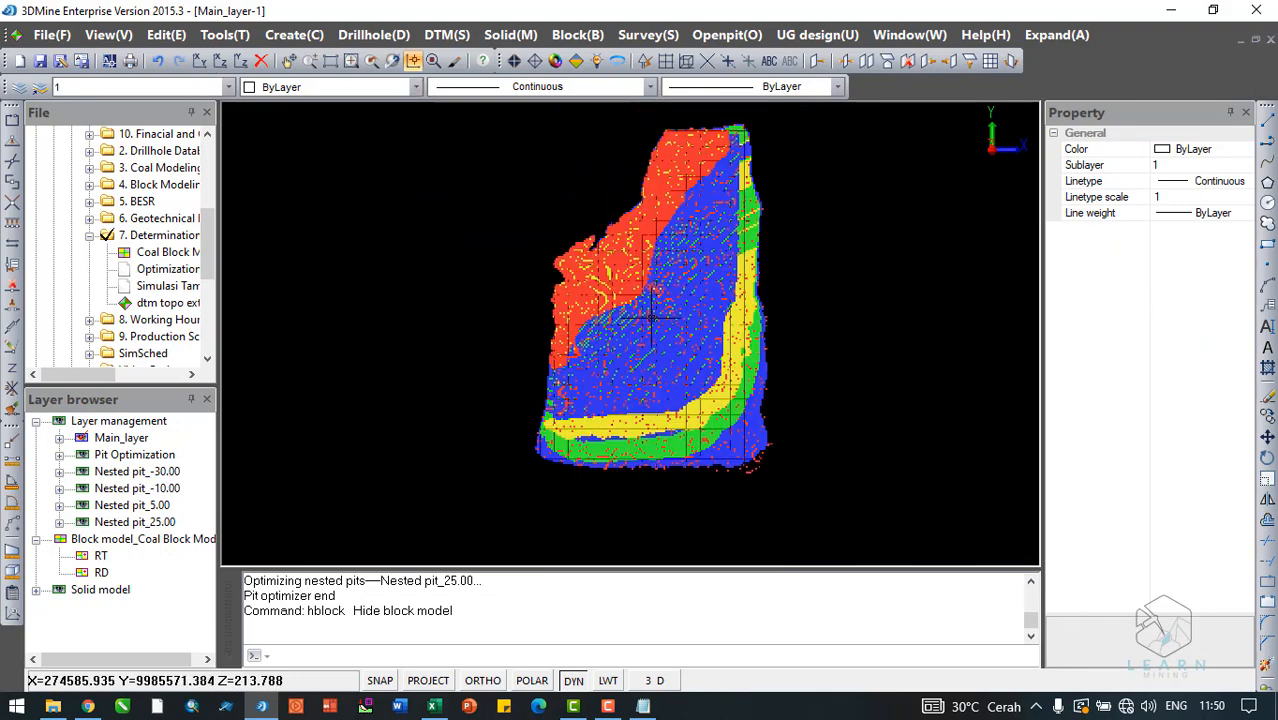
pyautogui.scroll(3, 652, 318)
pyautogui.rightClick(652, 318)
pyautogui.click(687, 340)
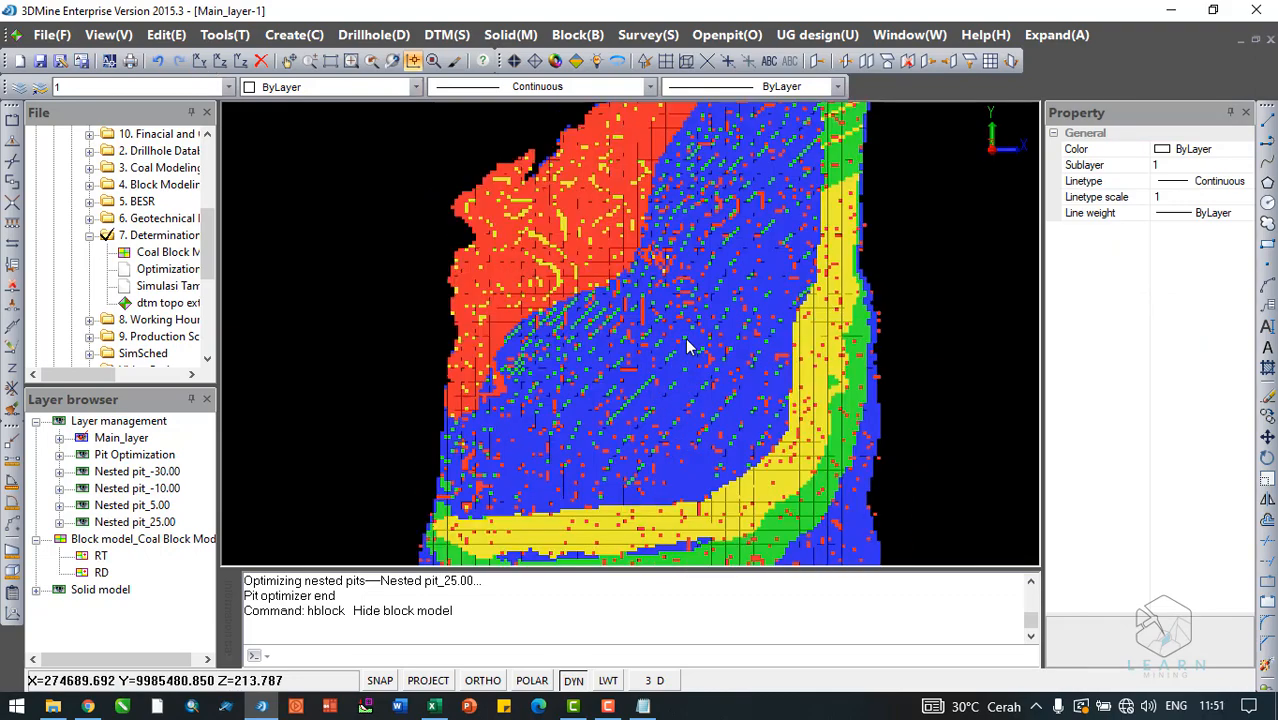
pyautogui.rightClick(546, 346)
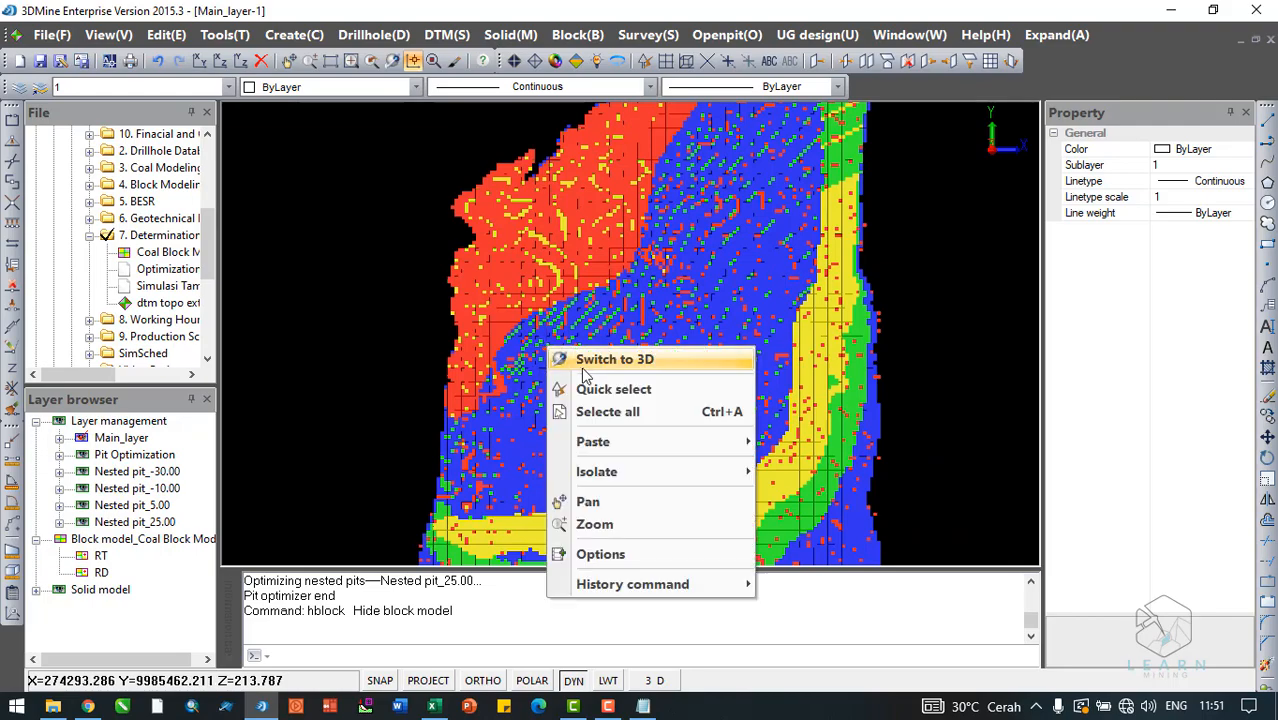
pyautogui.click(605, 360)
pyautogui.scroll(-2, 651, 403)
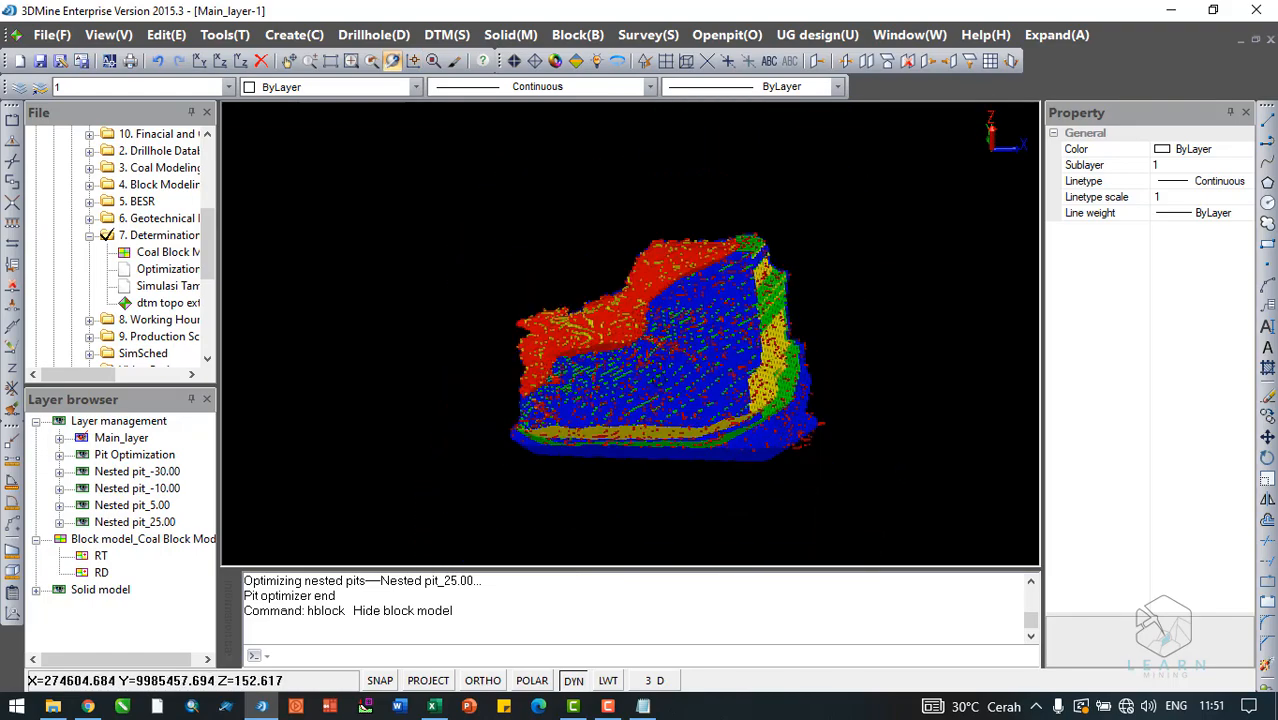
pyautogui.moveTo(654, 345); pyautogui.dragTo(678, 396)
# Expand the solid model list and toggle the Pit Optimization solid off and on to identify its shell
pyautogui.click(86, 458)
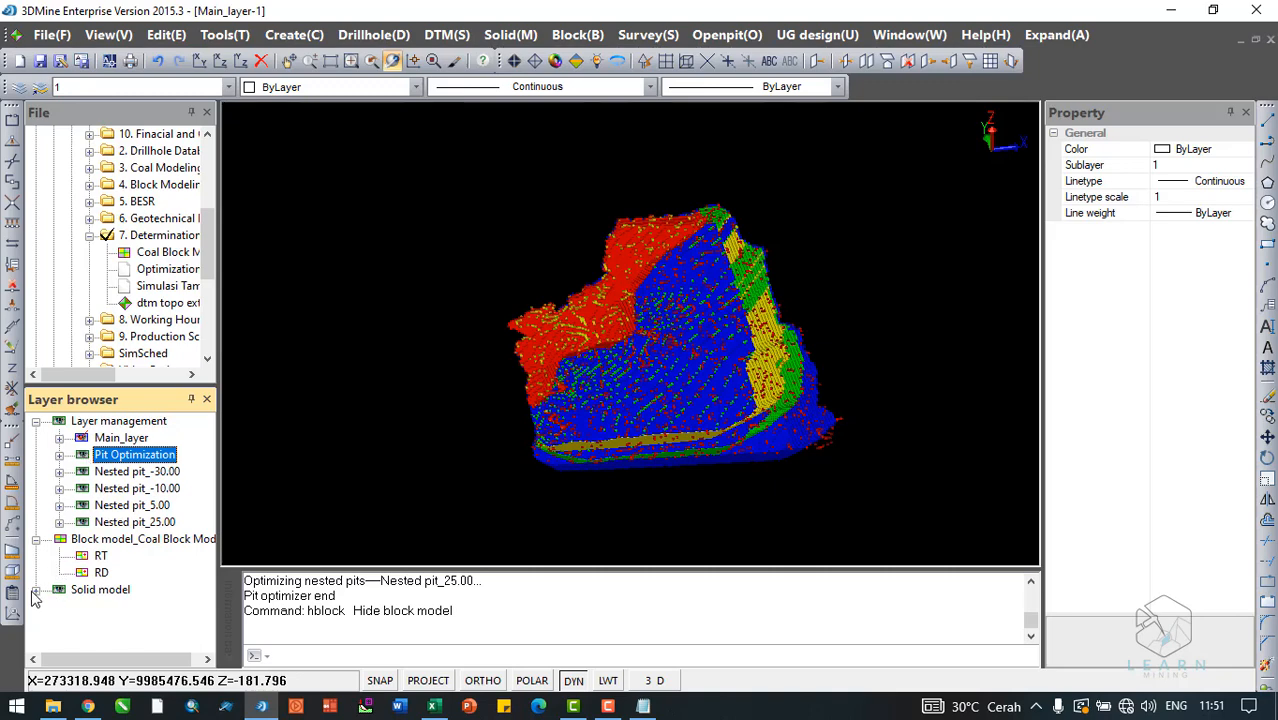
pyautogui.click(35, 590)
pyautogui.click(89, 643)
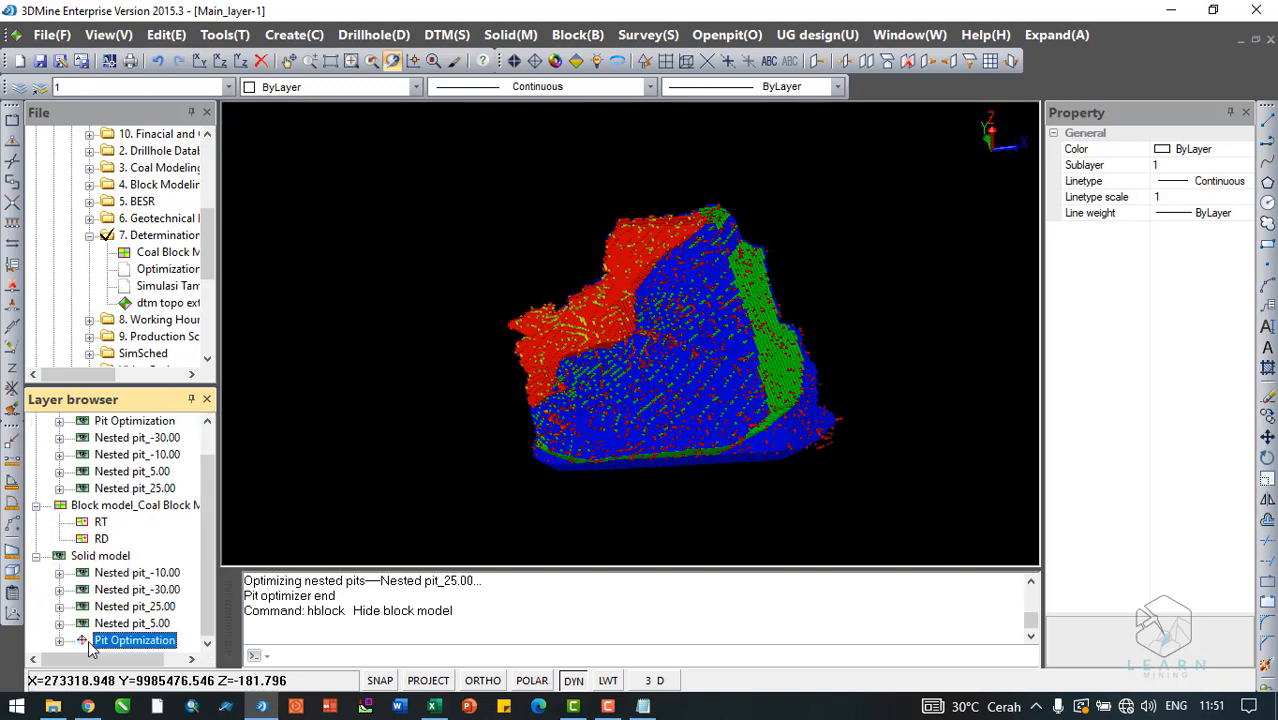
pyautogui.click(85, 641)
pyautogui.click(88, 645)
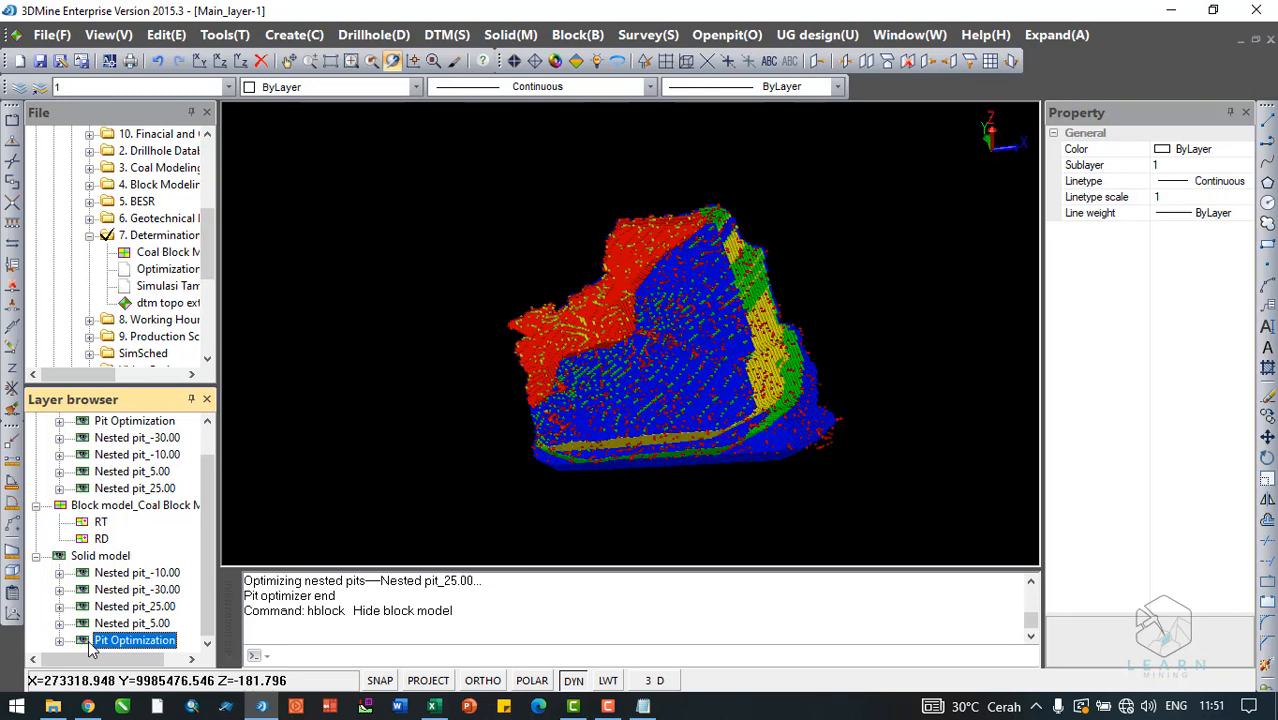
pyautogui.click(88, 645)
pyautogui.click(88, 645)
pyautogui.click(88, 645)
pyautogui.click(88, 645)
pyautogui.moveTo(432, 462); pyautogui.dragTo(434, 494)
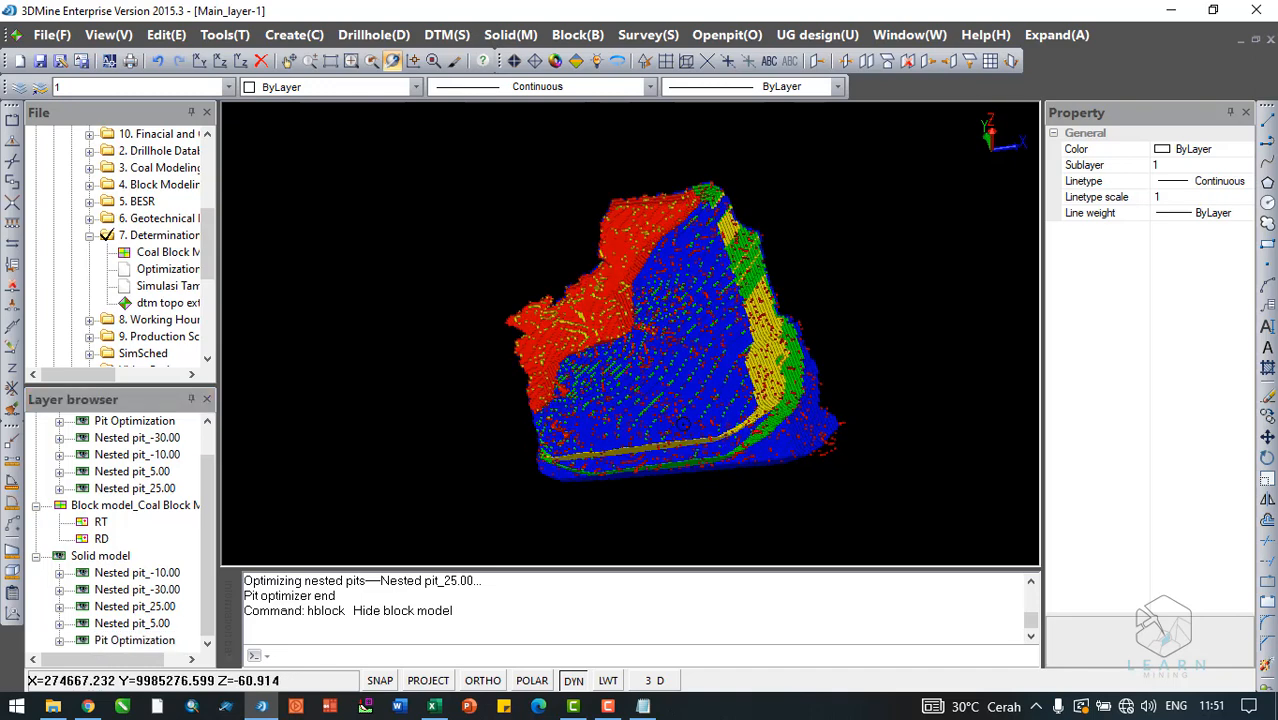
# Toggle the Nested pit_5.00 and Nested pit_25.00 solids off and on to compare their extents
pyautogui.click(84, 623)
pyautogui.click(84, 623)
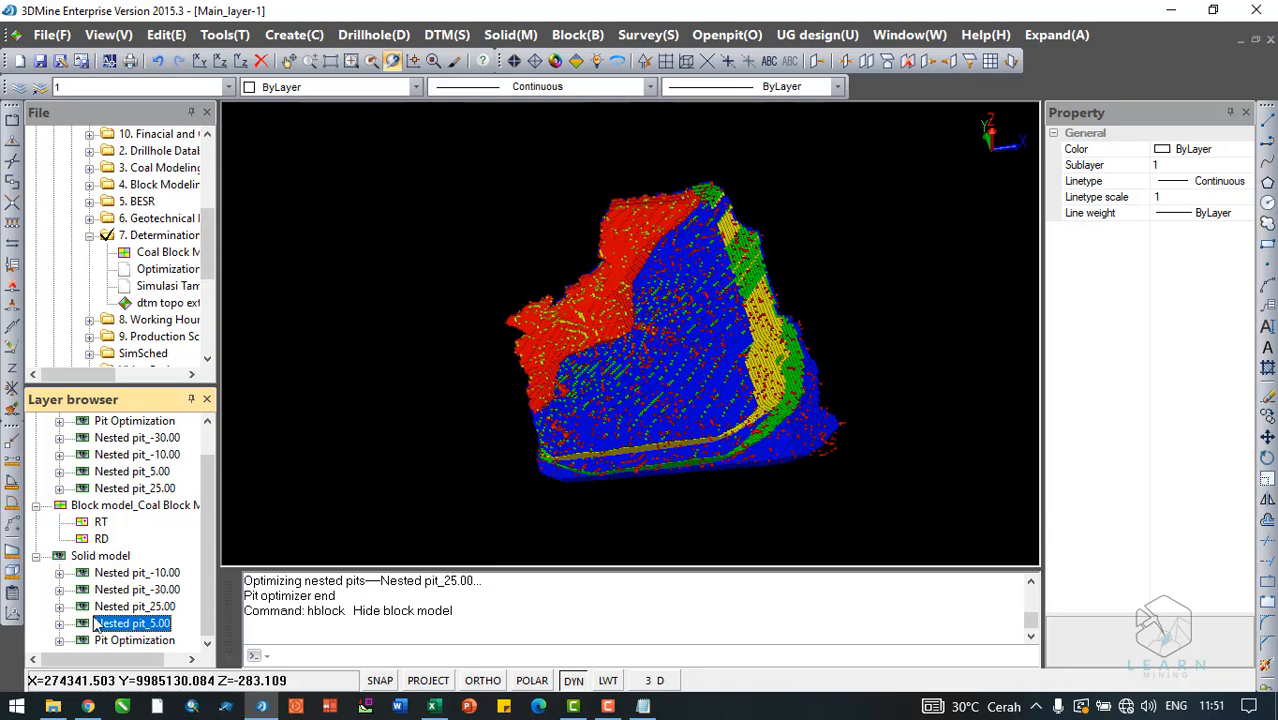
pyautogui.click(89, 622)
pyautogui.click(89, 622)
pyautogui.click(83, 607)
pyautogui.click(83, 607)
pyautogui.click(83, 607)
pyautogui.click(83, 607)
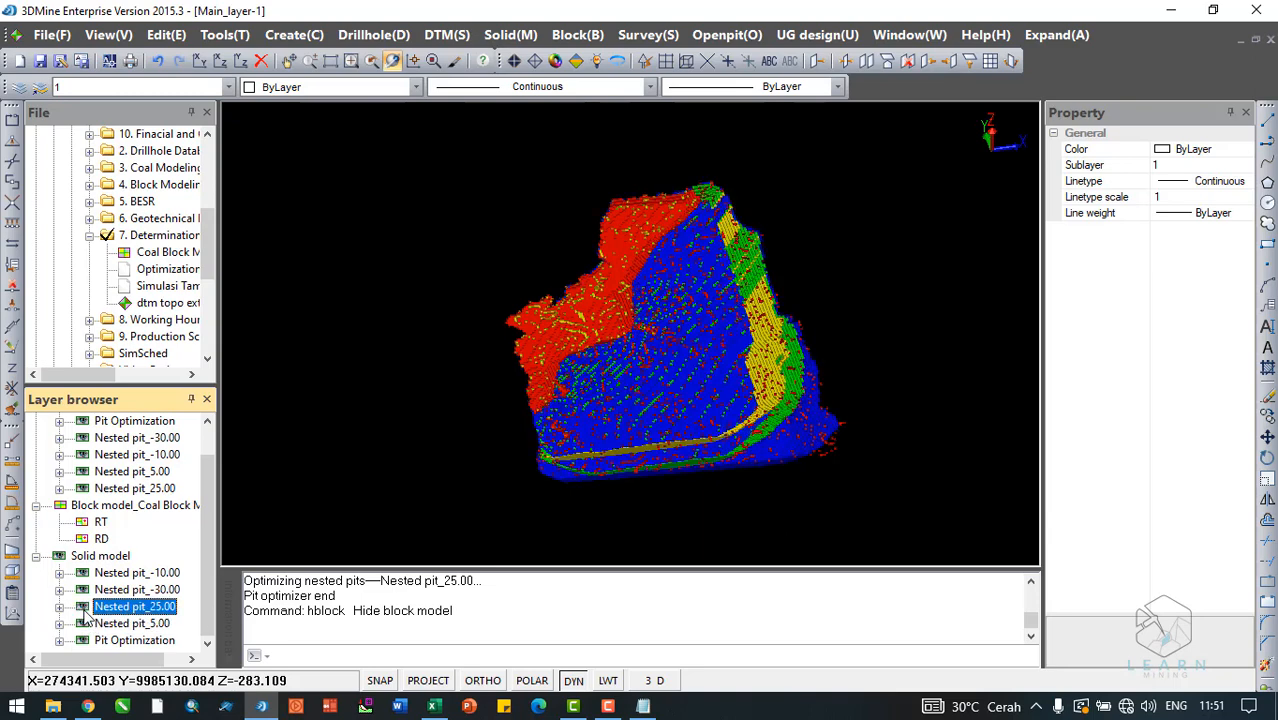
pyautogui.click(83, 607)
pyautogui.click(83, 607)
# Toggle the Nested pit_-10.00 solid off and on, and inspect the Nested pit_-30.00 solid close up
pyautogui.click(84, 576)
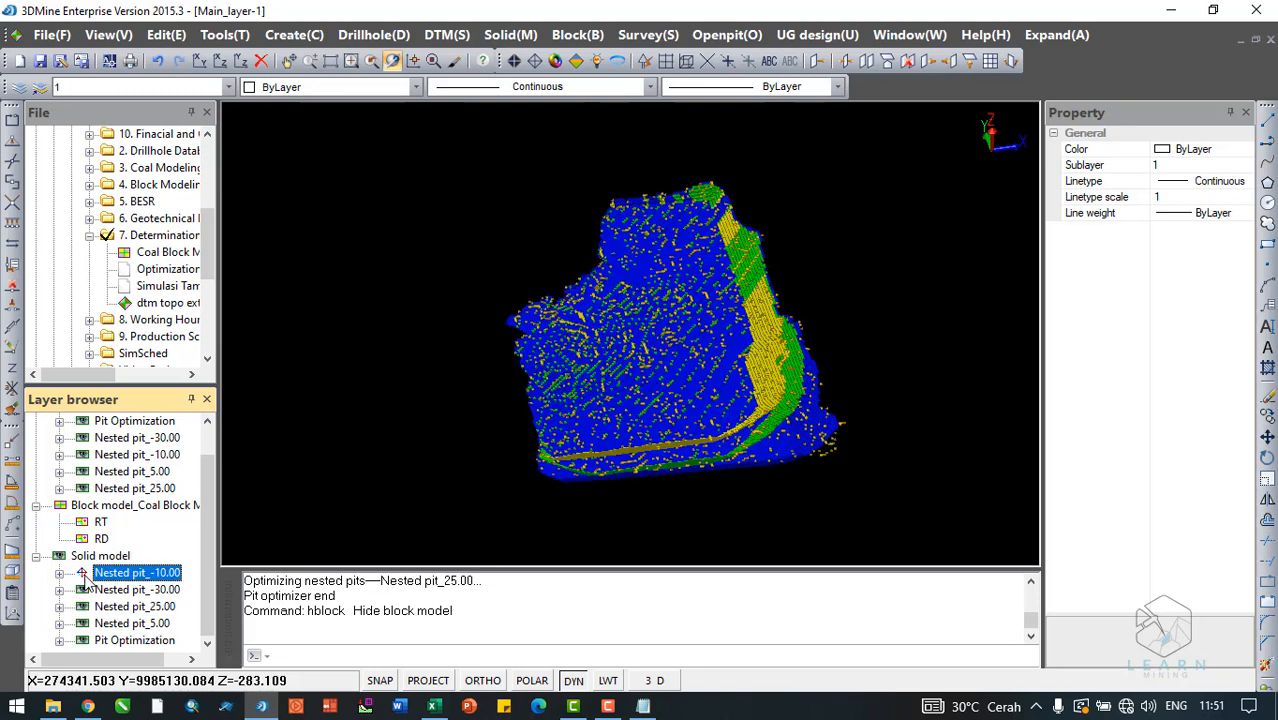
pyautogui.click(84, 576)
pyautogui.click(84, 576)
pyautogui.click(84, 576)
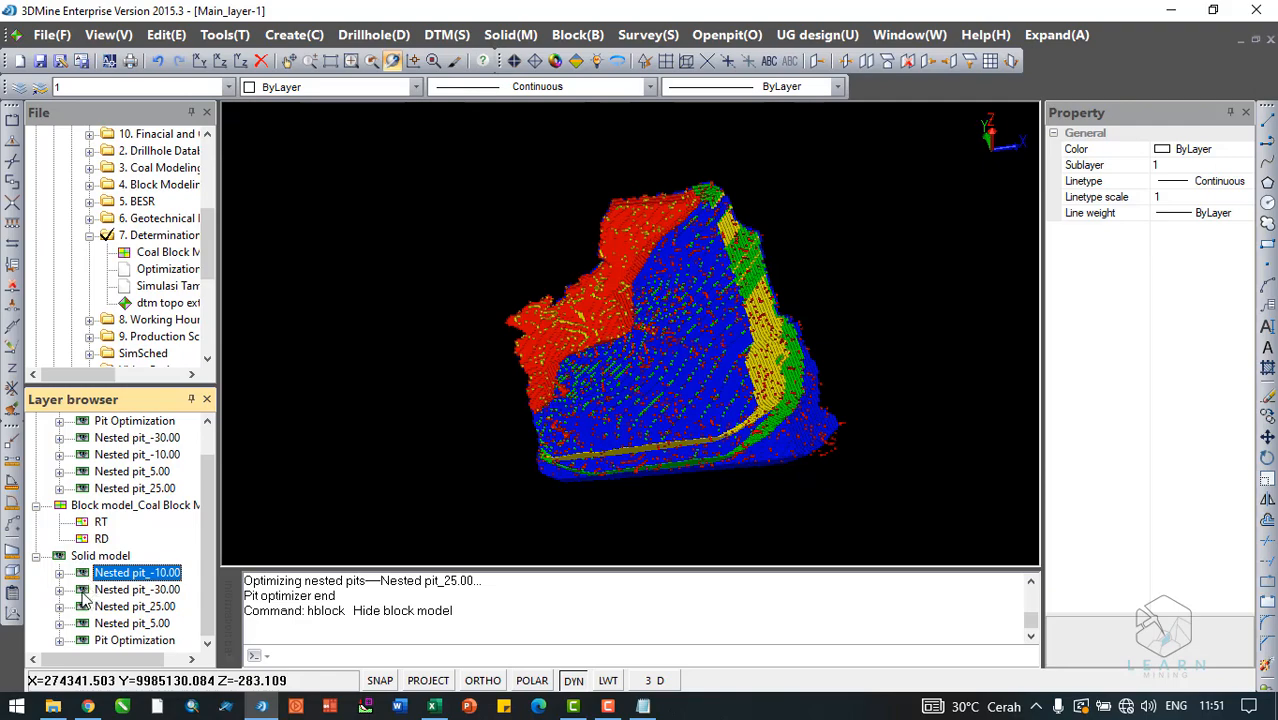
pyautogui.click(84, 591)
pyautogui.scroll(3, 573, 337)
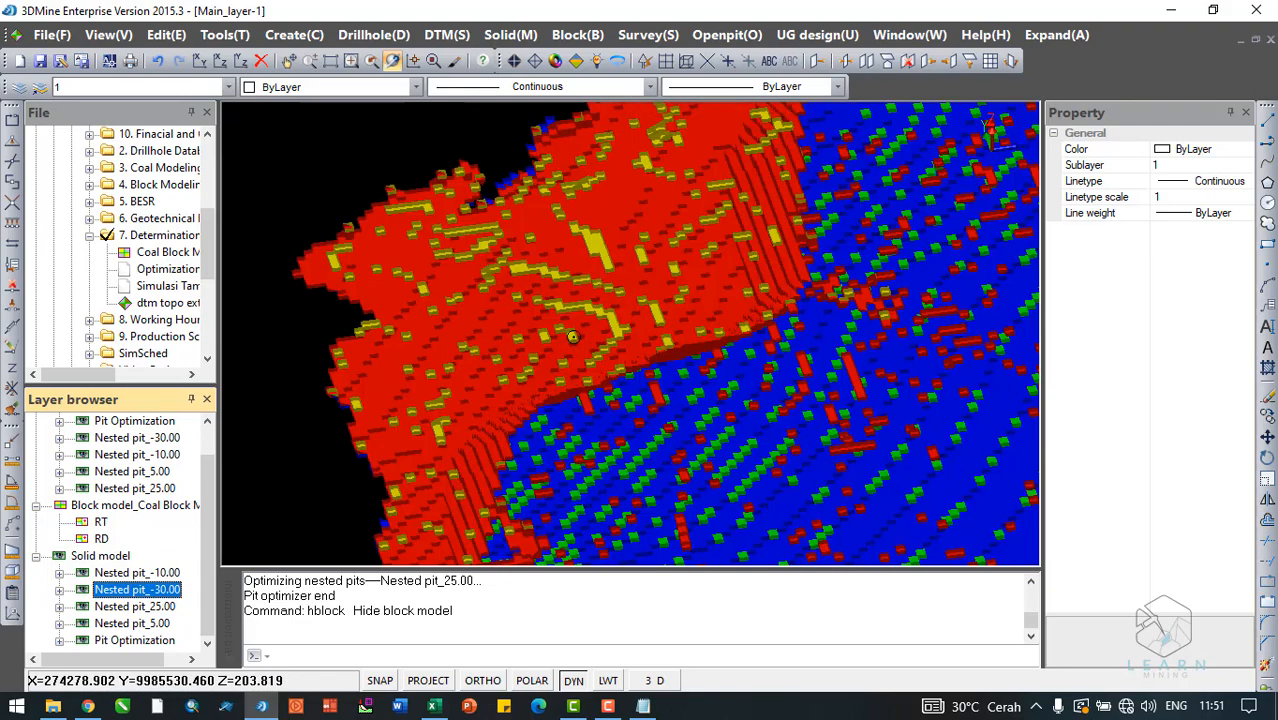
pyautogui.scroll(-2, 577, 337)
pyautogui.moveTo(585, 340)
pyautogui.mouseDown()
pyautogui.moveTo(592, 245)
pyautogui.moveTo(590, 340)
pyautogui.mouseUp()
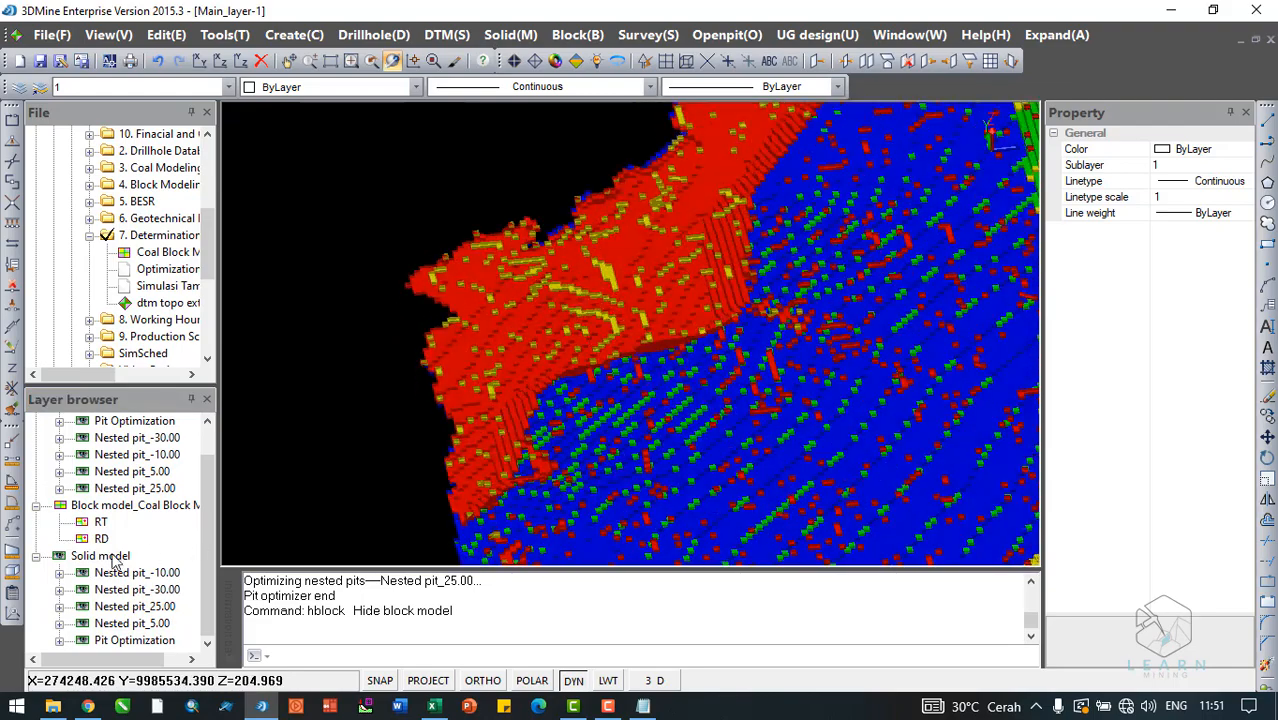
# Hide all pit solids and display only Nested pit_-30.00 to inspect it in 3D
pyautogui.click(60, 557)
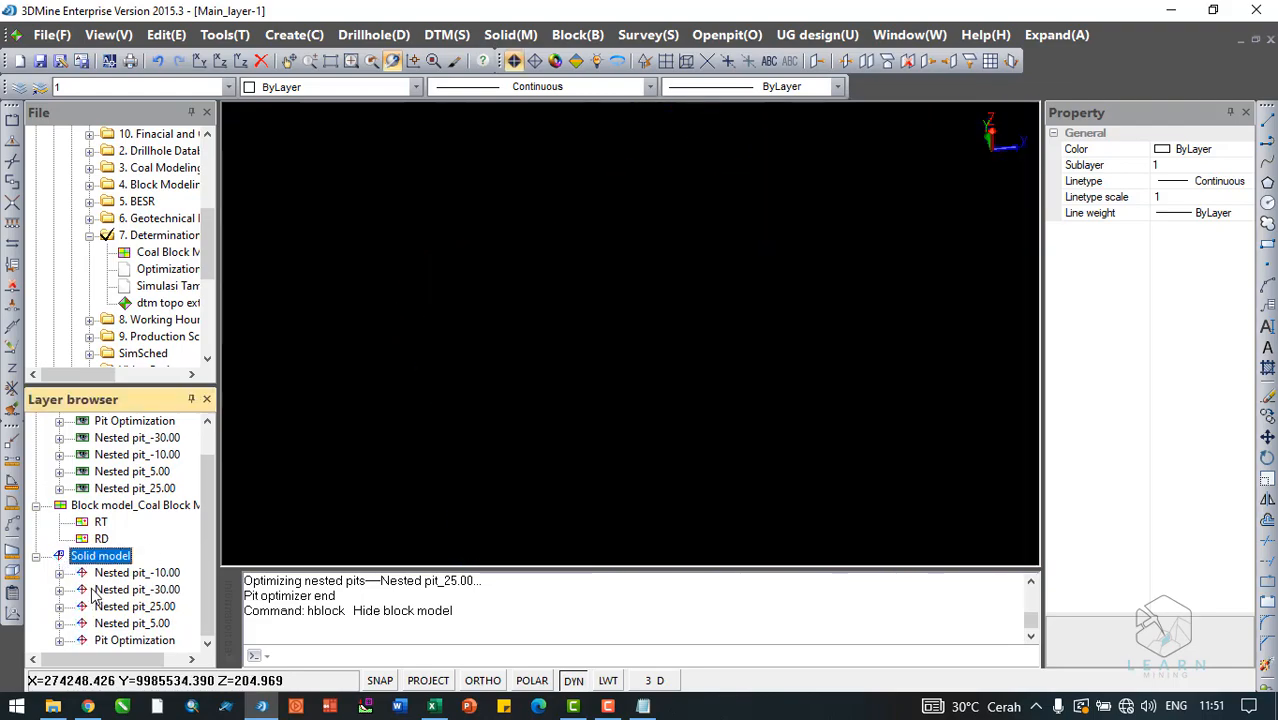
pyautogui.click(85, 592)
pyautogui.scroll(-5, 452, 354)
pyautogui.moveTo(556, 350); pyautogui.dragTo(592, 362)
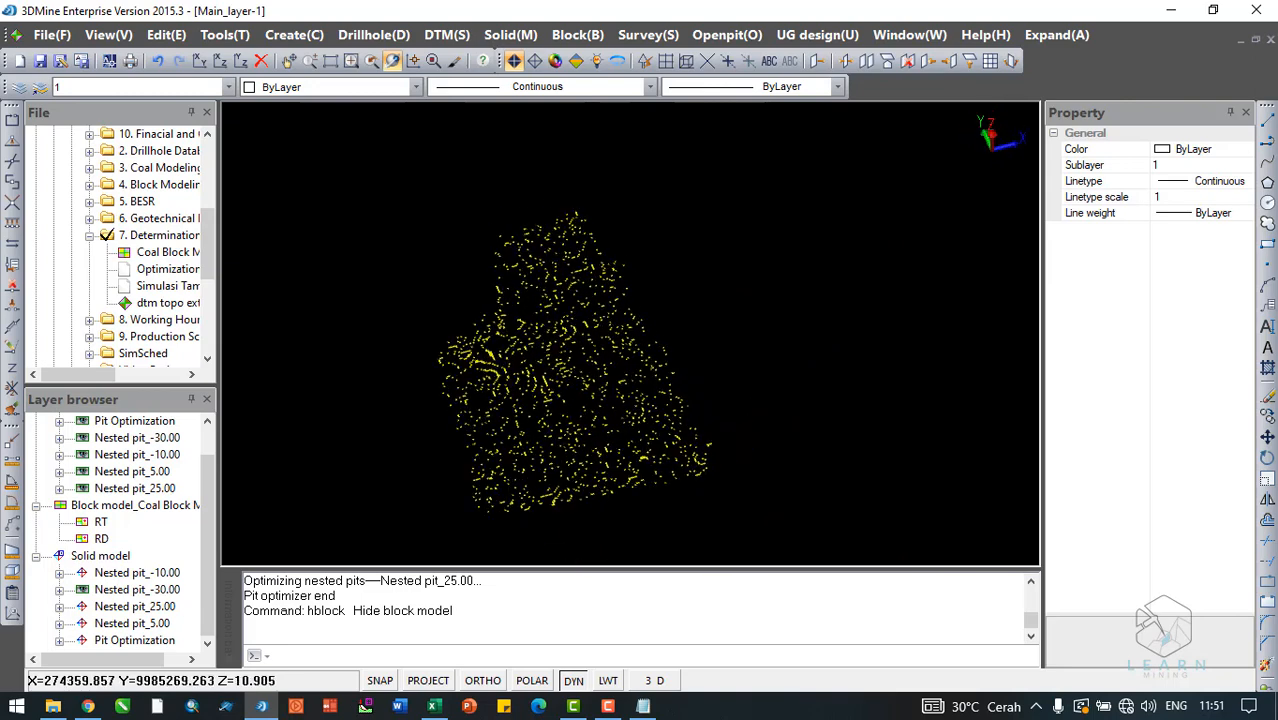
# Hide Nested pit_-30.00, display only the Pit Optimization solid, and inspect it in 3D and in plan view
pyautogui.click(201, 62)
pyautogui.click(88, 594)
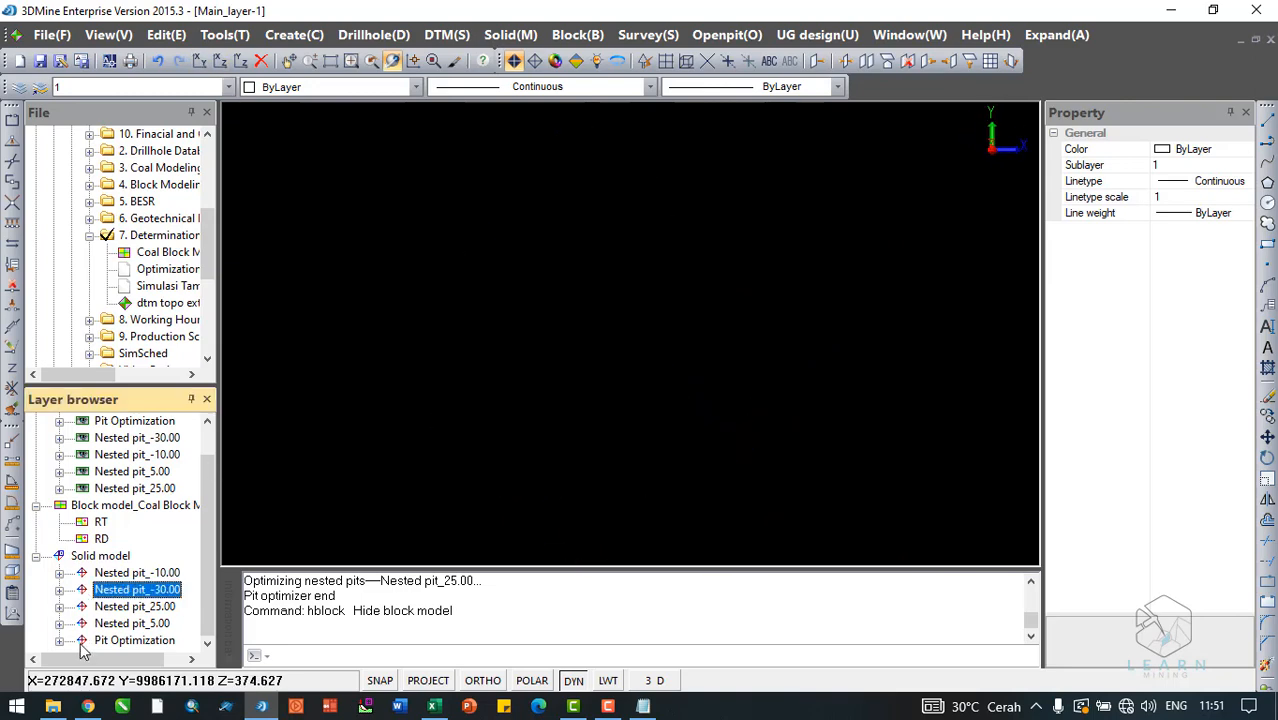
pyautogui.click(84, 641)
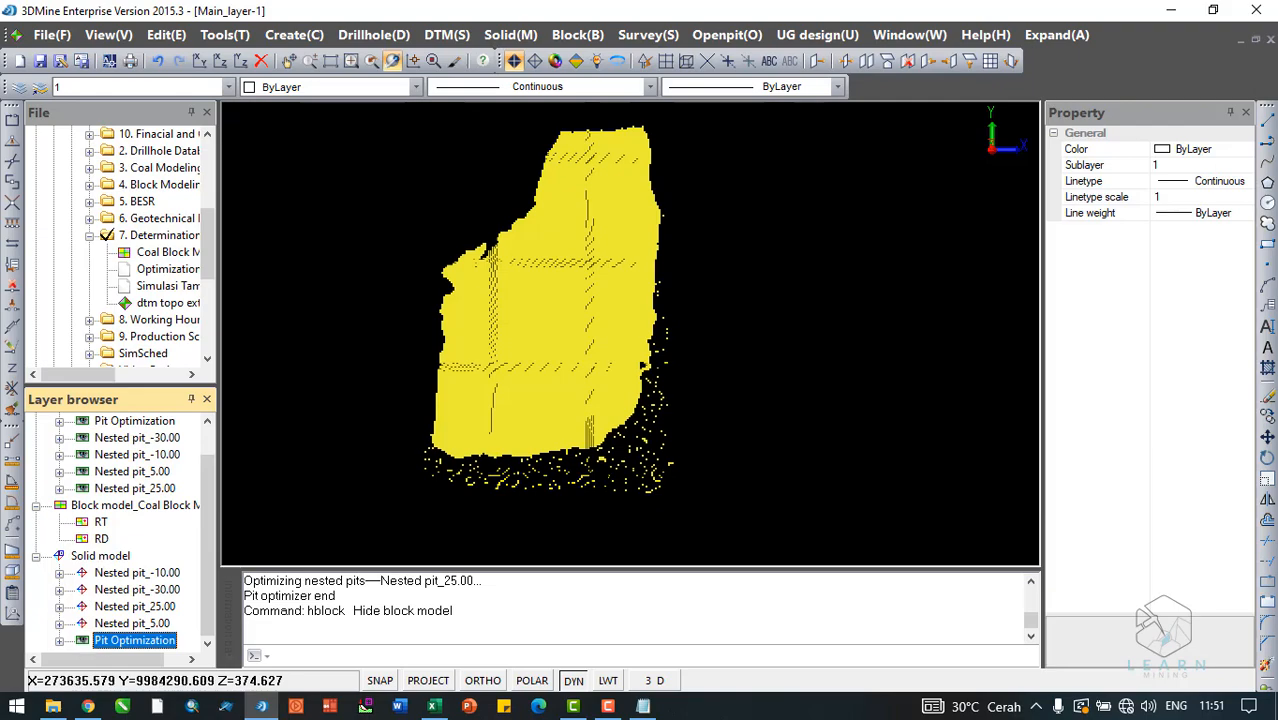
pyautogui.scroll(3, 571, 417)
pyautogui.scroll(-3, 571, 417)
pyautogui.moveTo(571, 417); pyautogui.dragTo(613, 374)
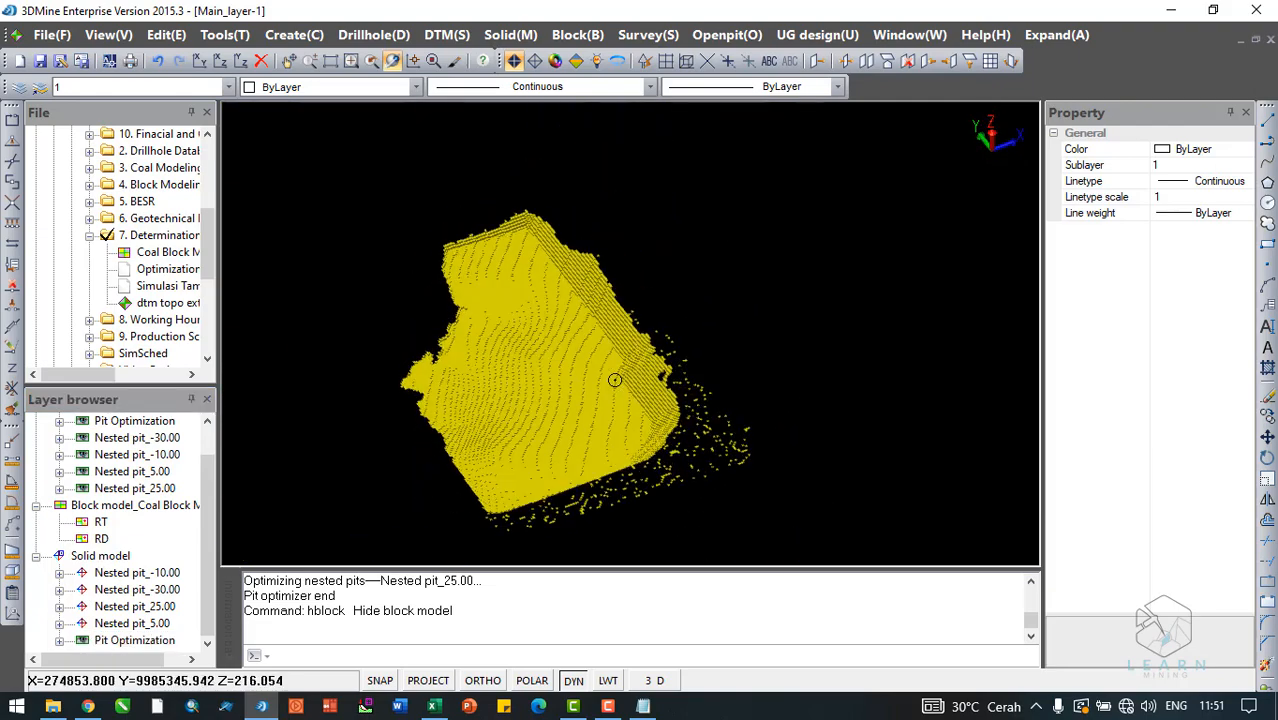
pyautogui.click(200, 61)
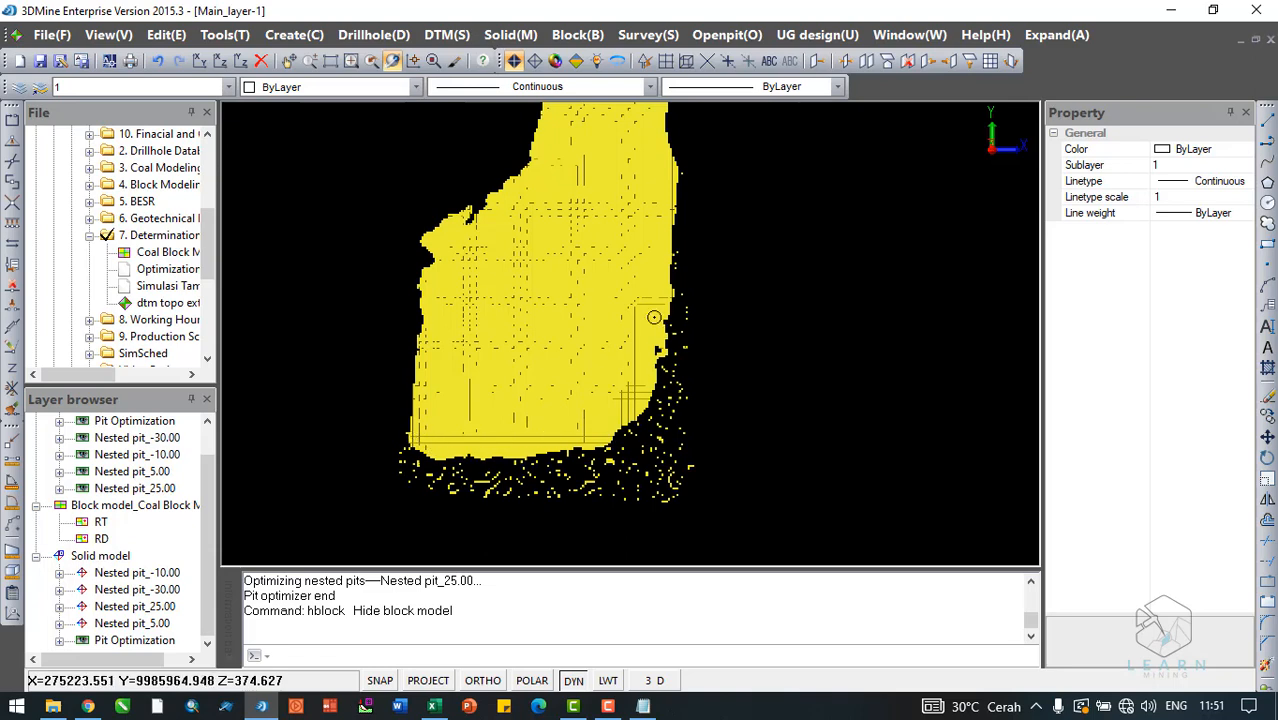
# Open the topography surface dtm topo extend.3dm from the pit limit project folder in plan view
pyautogui.moveTo(653, 317); pyautogui.dragTo(645, 365)
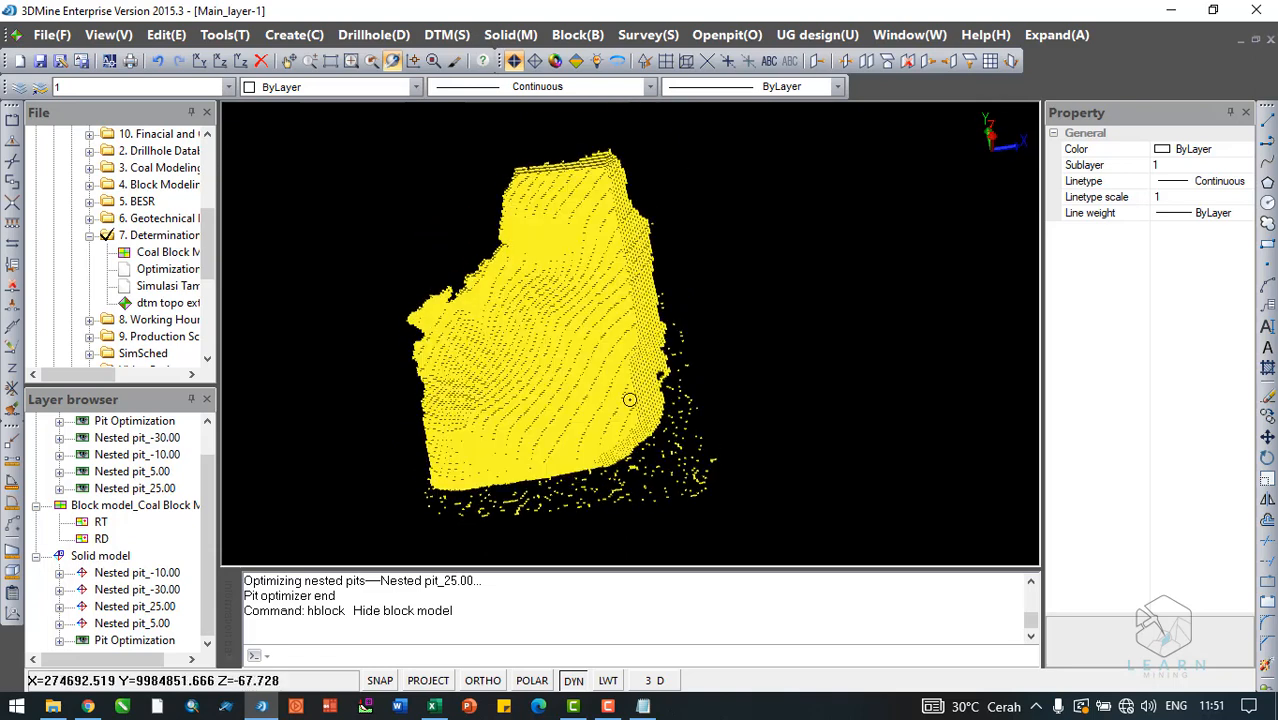
pyautogui.click(200, 61)
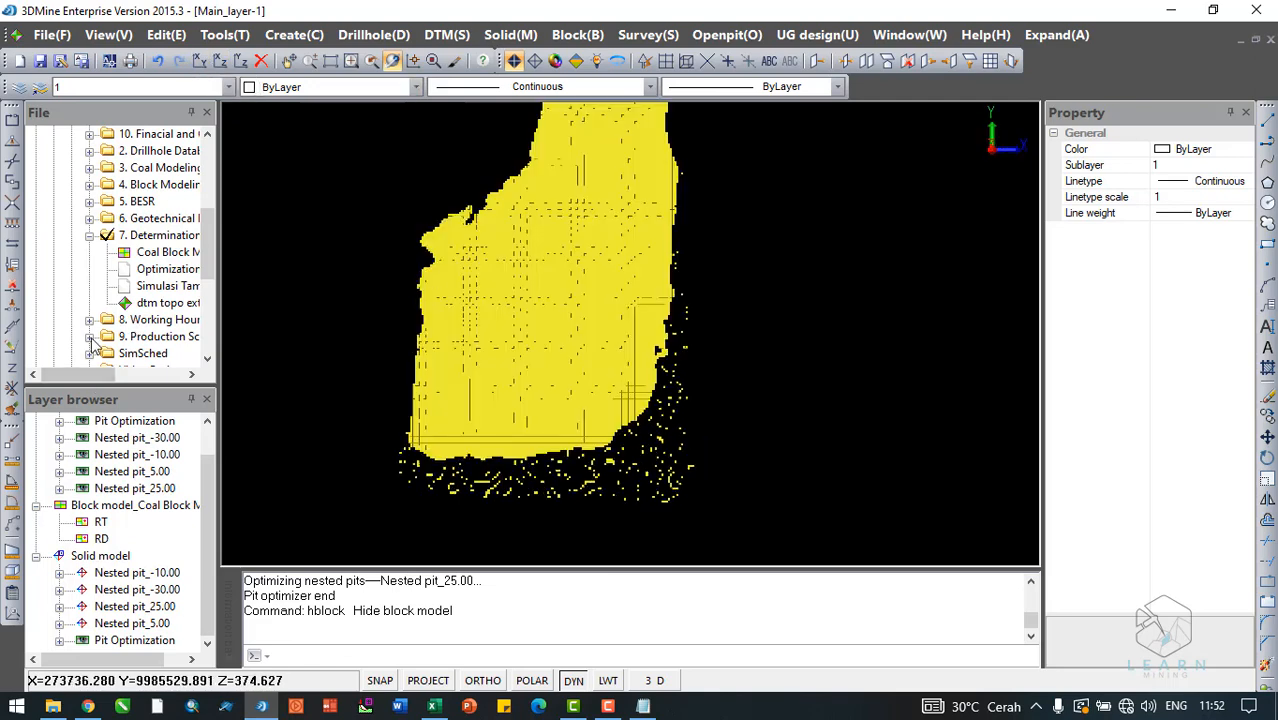
pyautogui.moveTo(82, 374); pyautogui.dragTo(98, 374)
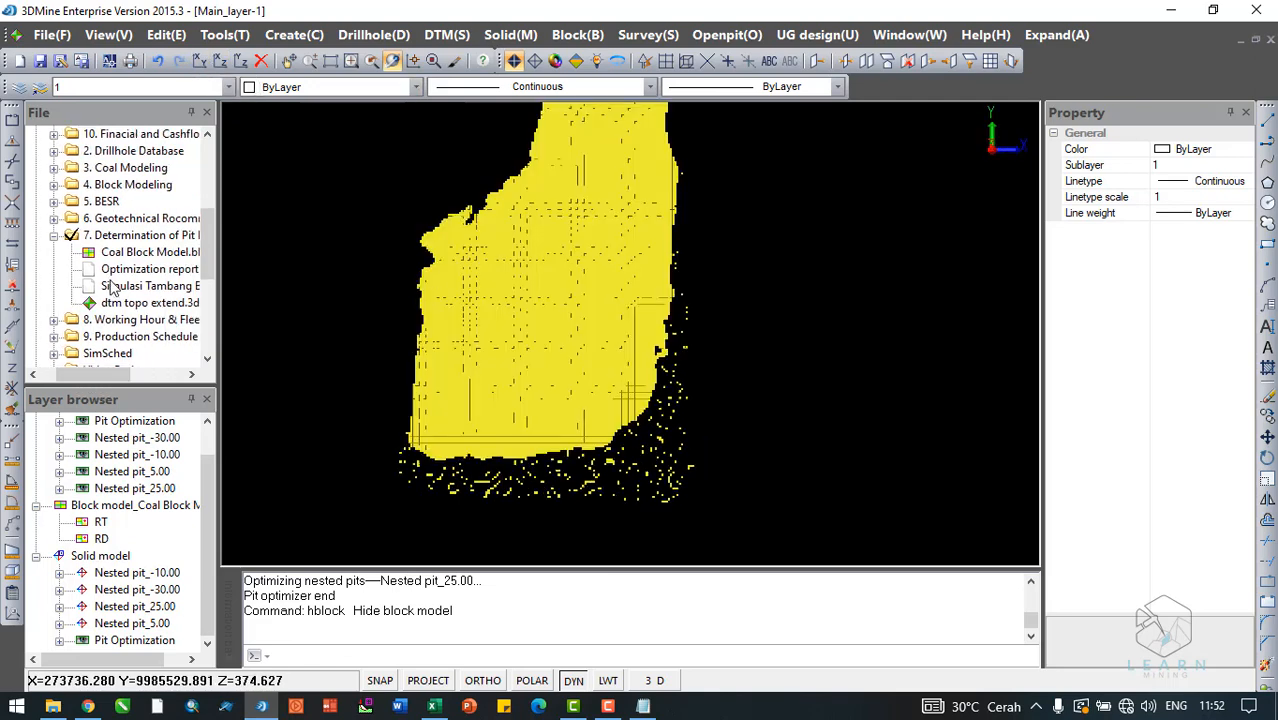
pyautogui.moveTo(113, 304); pyautogui.dragTo(333, 292)
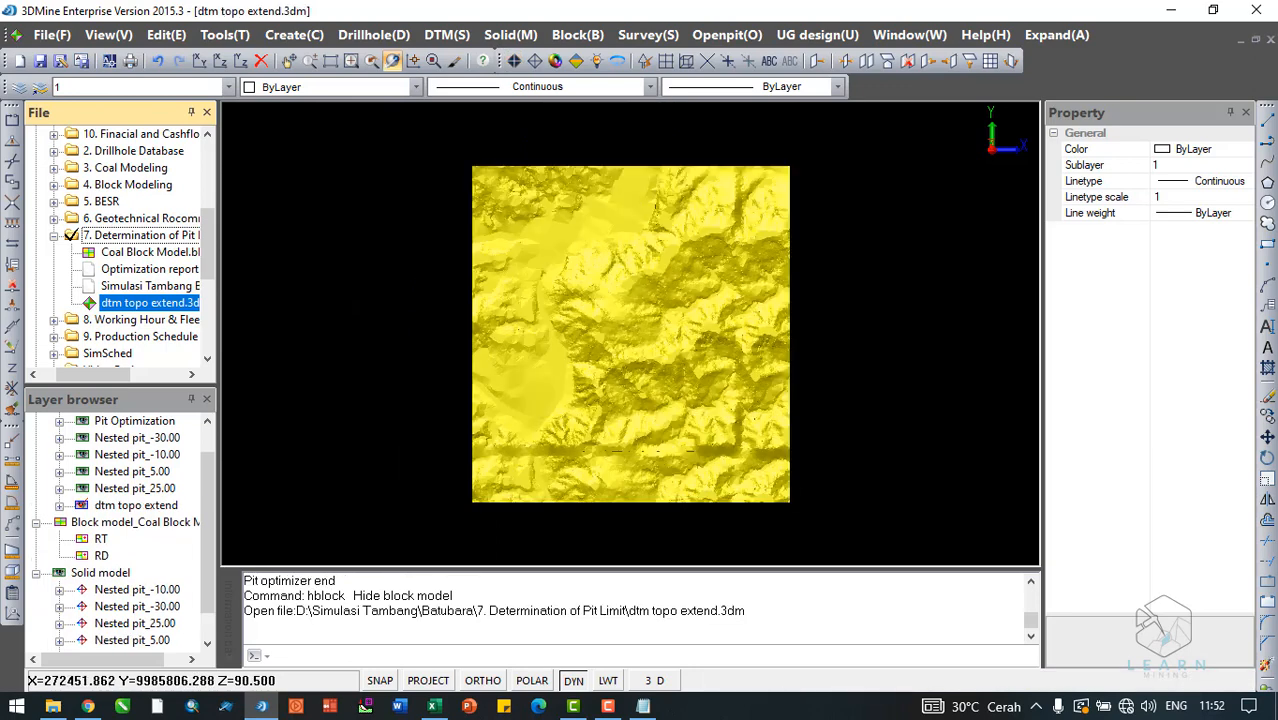
# Recolour the dtm topo extend surface to a custom brown, 128,82,0
pyautogui.click(679, 328)
pyautogui.click(1200, 197)
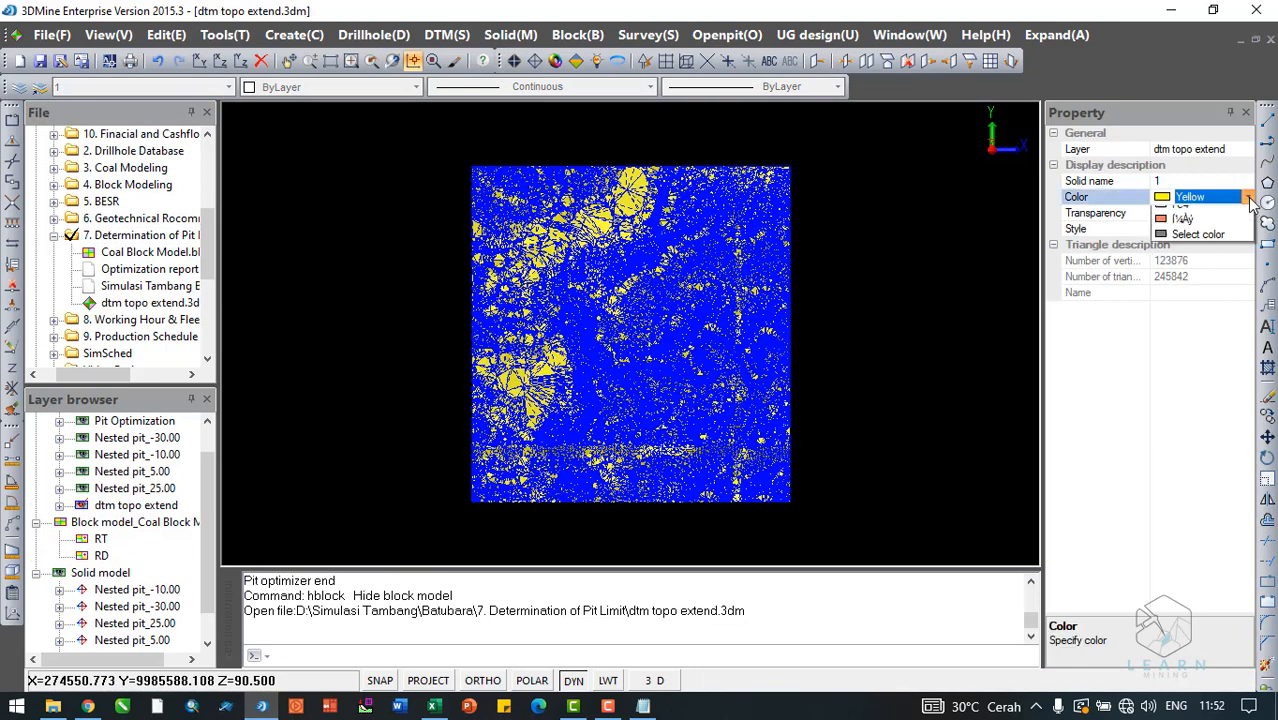
pyautogui.click(1198, 394)
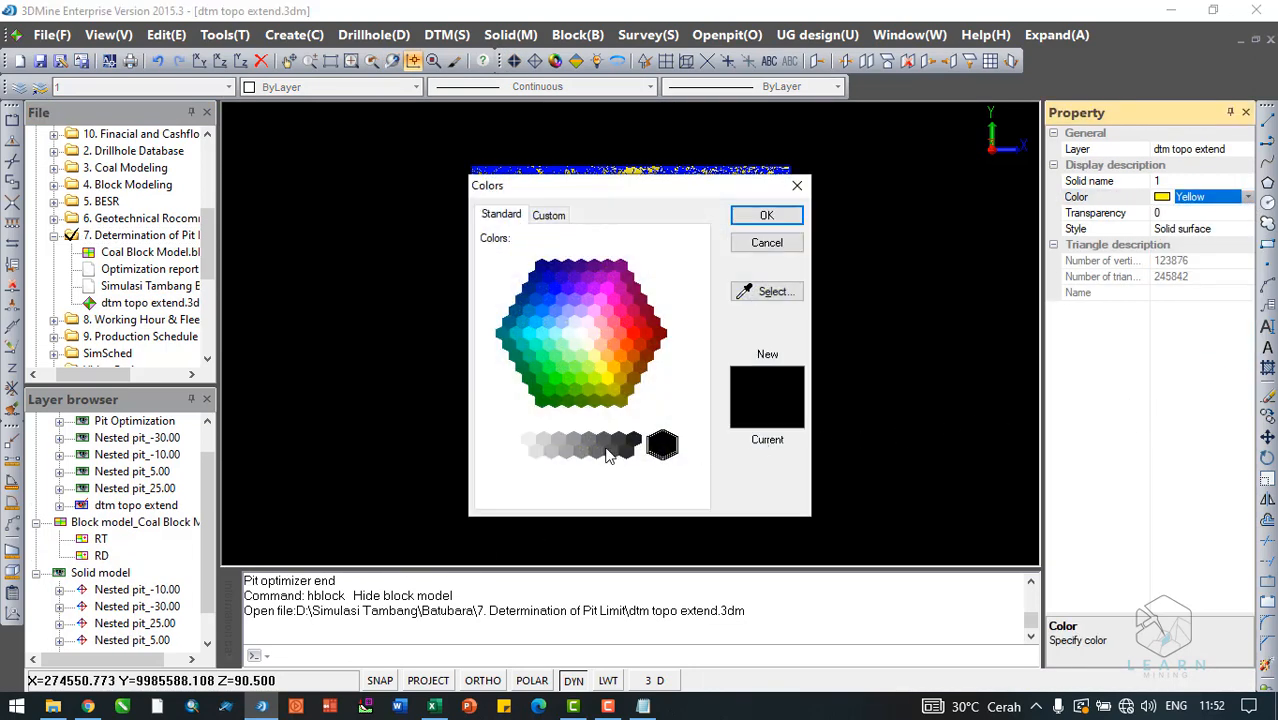
pyautogui.click(632, 391)
pyautogui.click(766, 215)
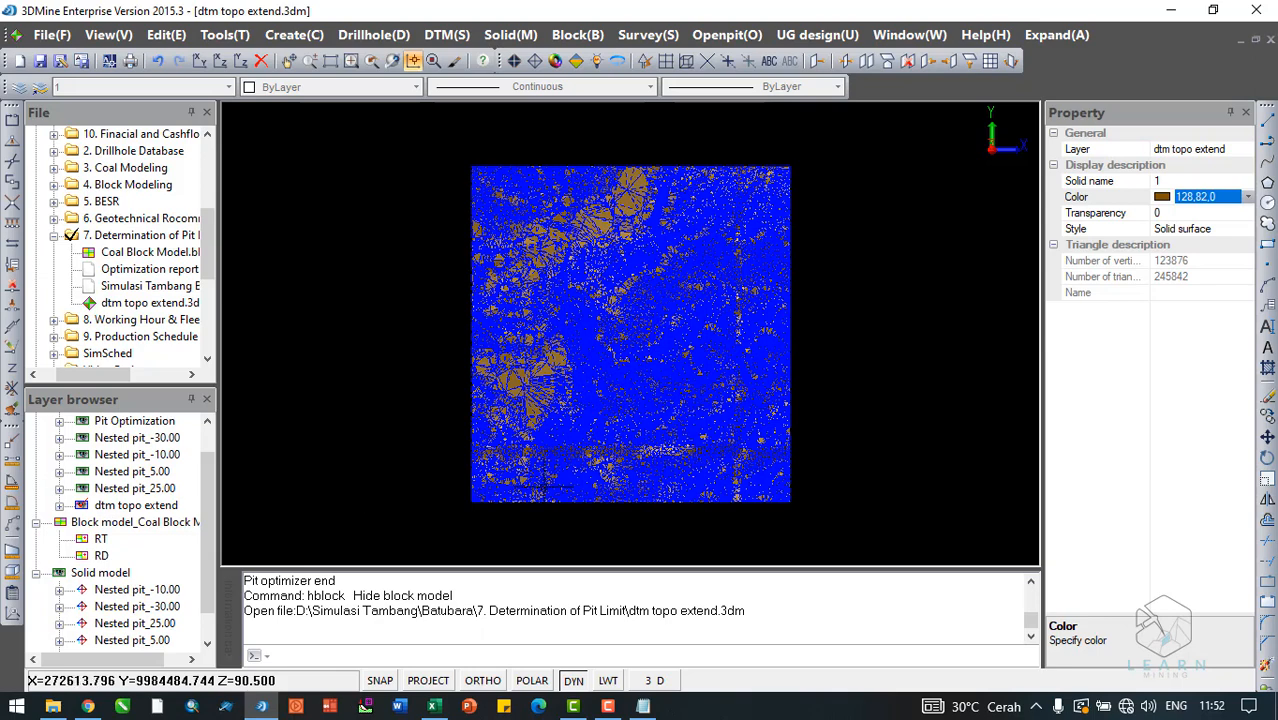
pyautogui.press('Escape')
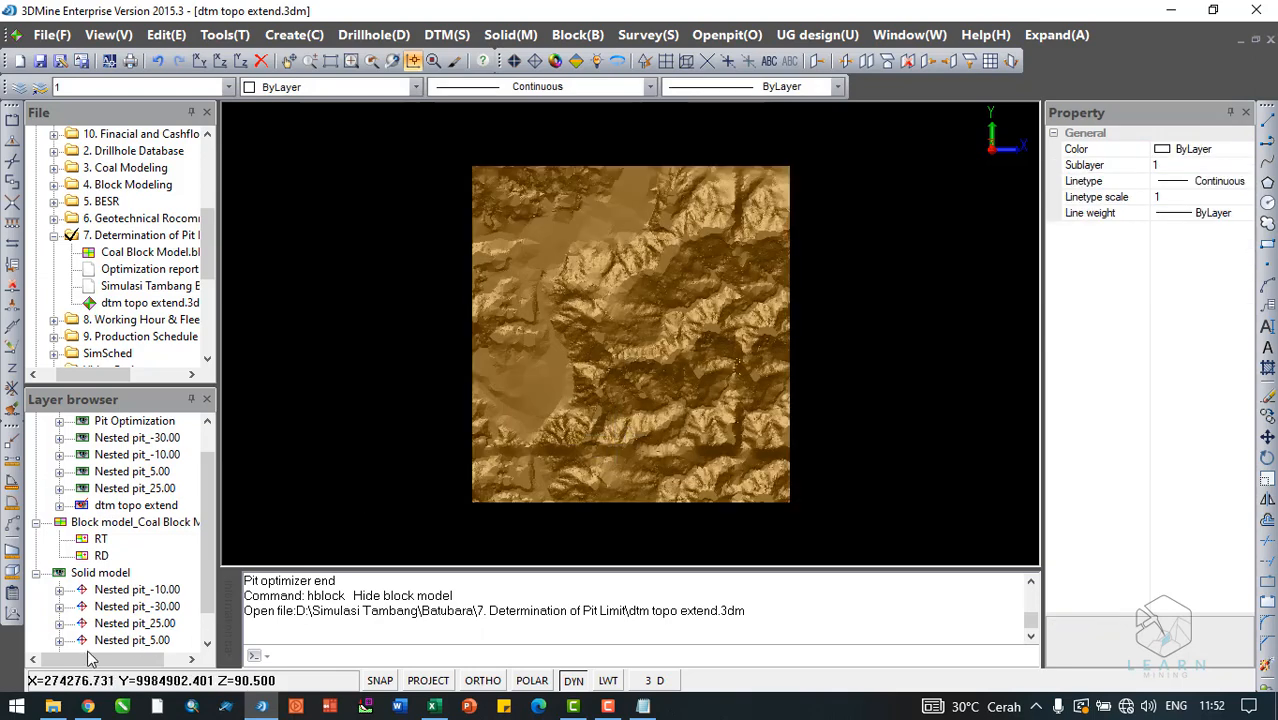
# Hide the dtm topo extend surface and generate the DTM boundary of the Pit Optimization solid with the dtmb command
pyautogui.scroll(-1, 78, 614)
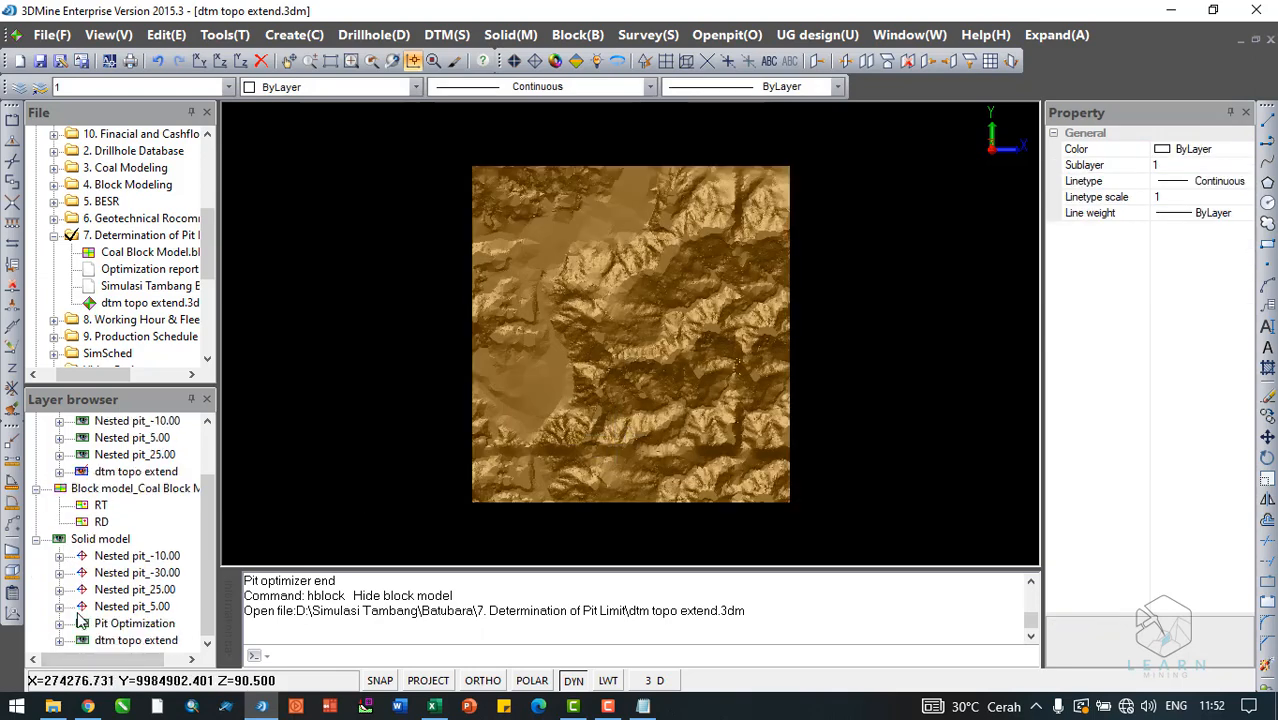
pyautogui.click(83, 641)
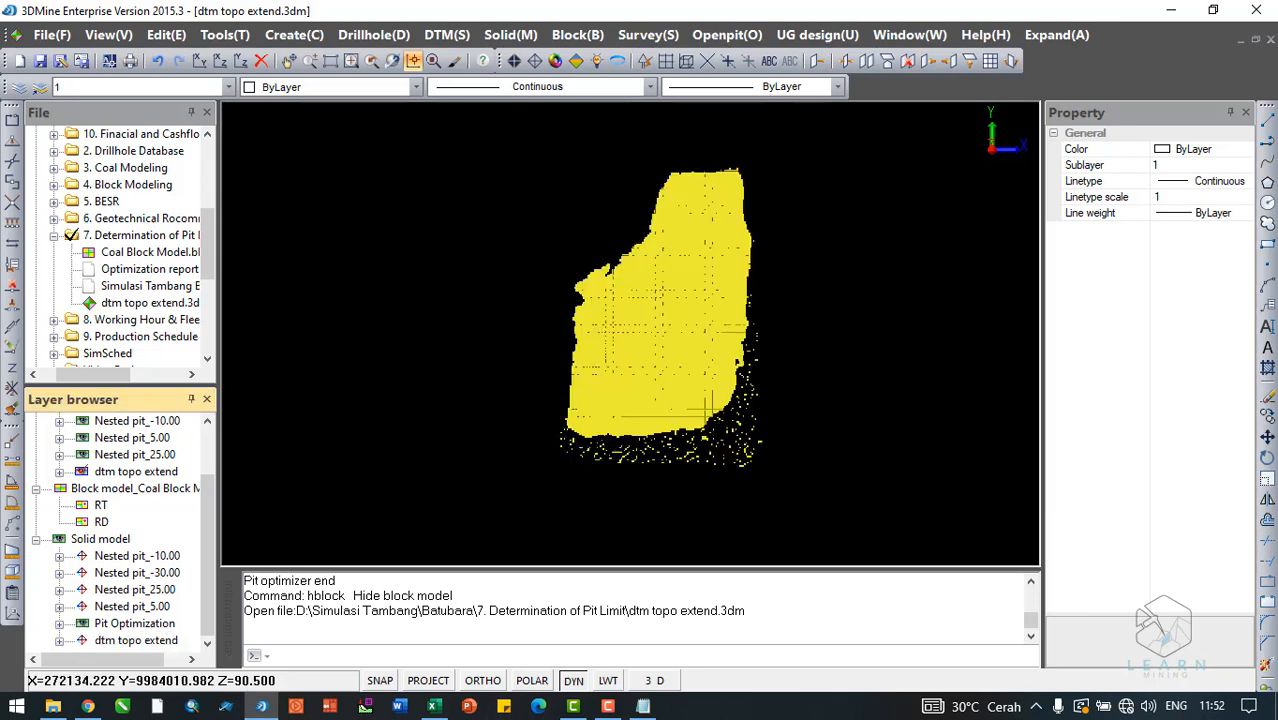
pyautogui.write('dtmb')
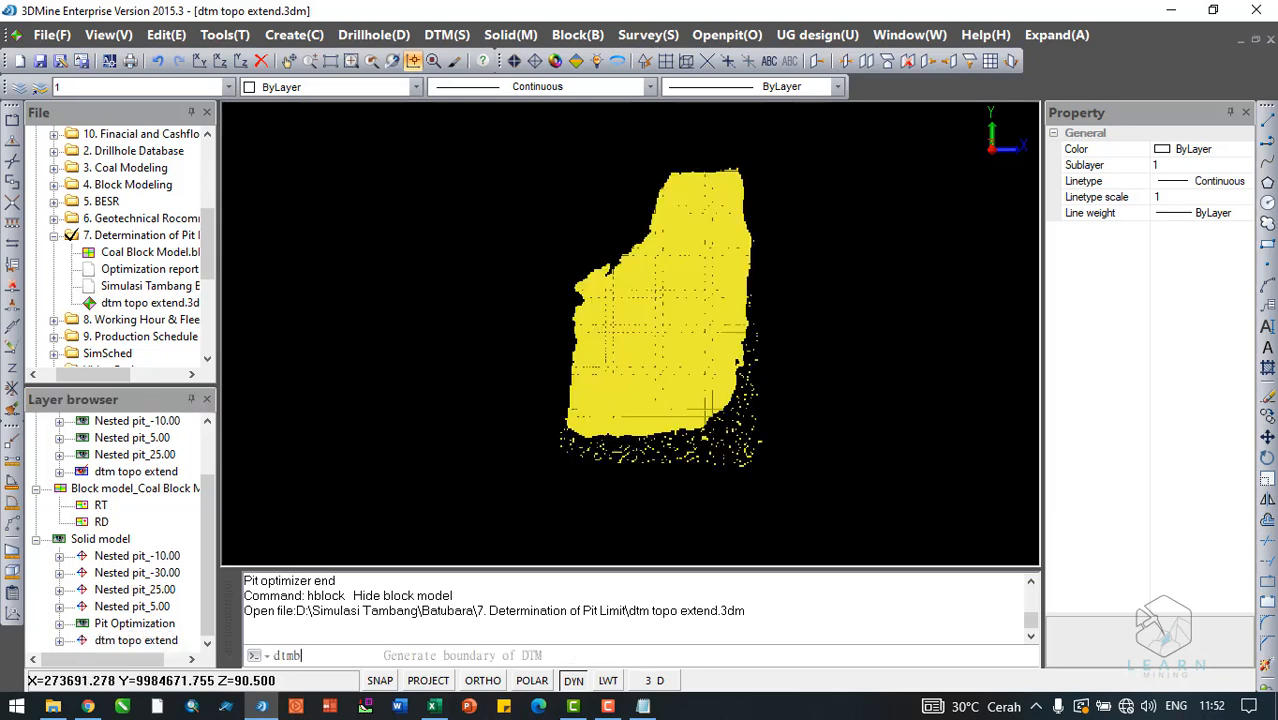
pyautogui.press('Return')
pyautogui.click(675, 267)
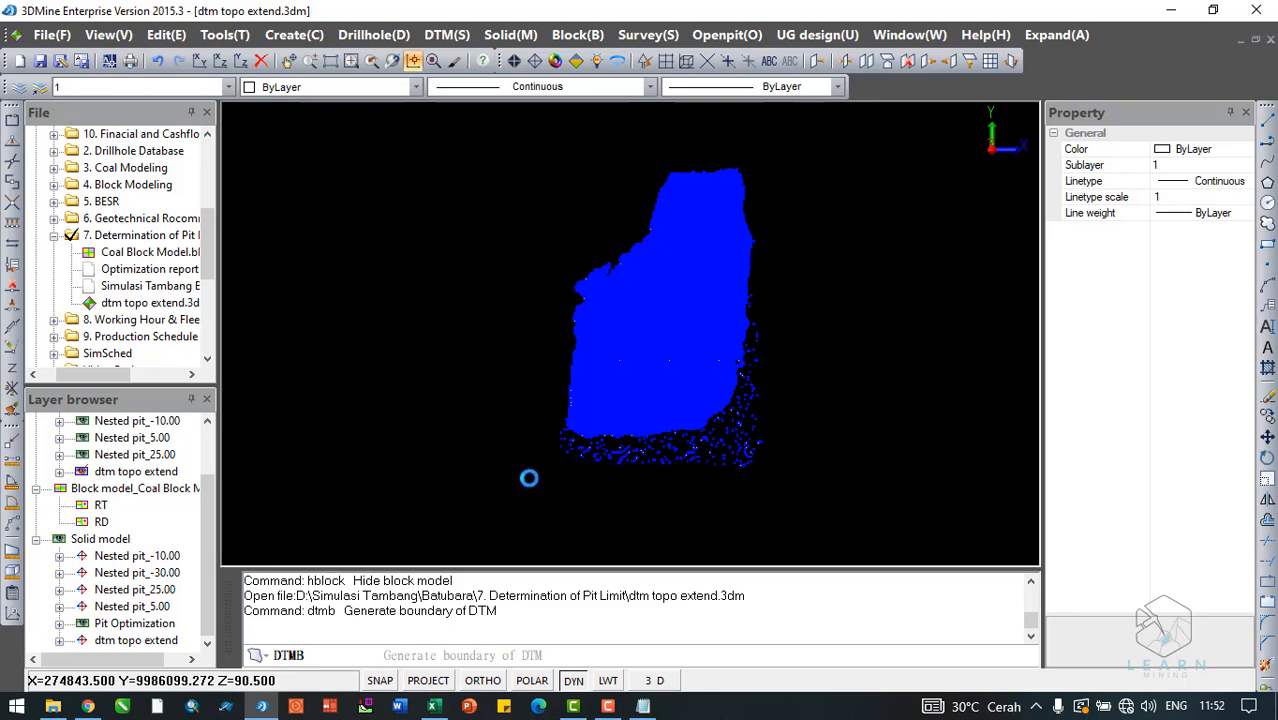
# Drop the pit boundary strings onto the redisplayed dtm topo extend surface with the pd command
pyautogui.write('pd')
pyautogui.press('Return')
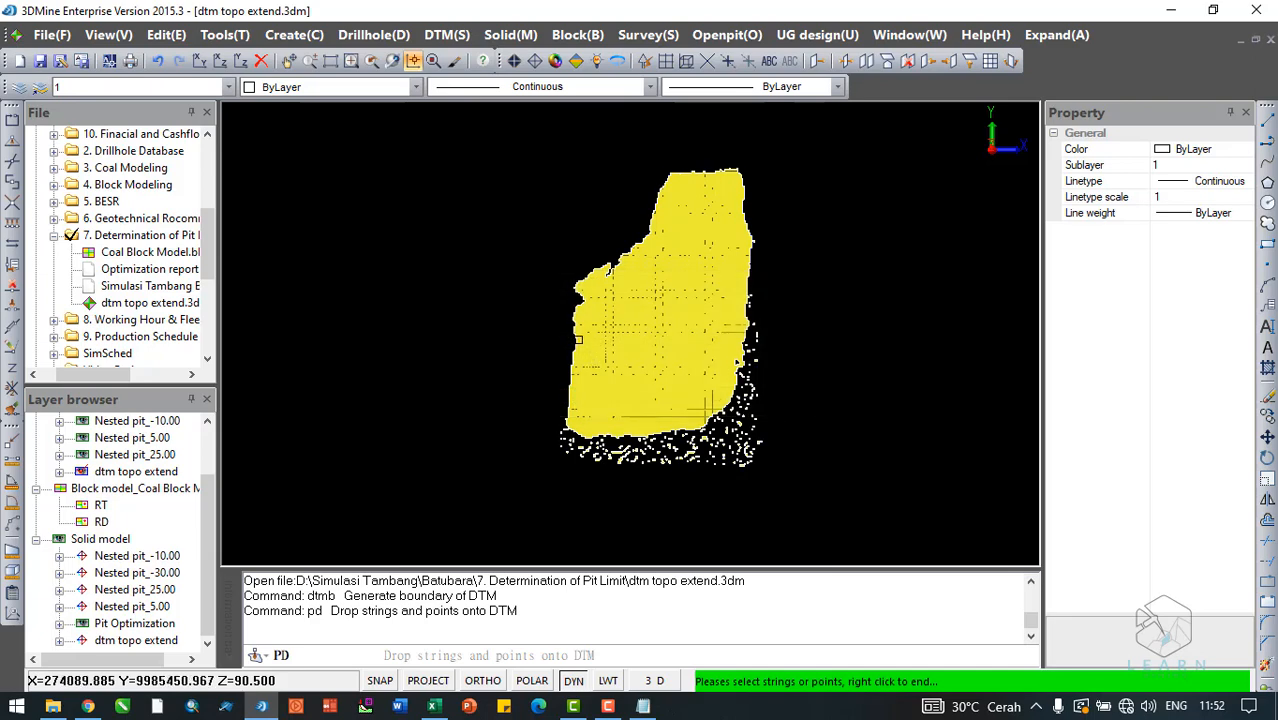
pyautogui.rightClick(985, 262)
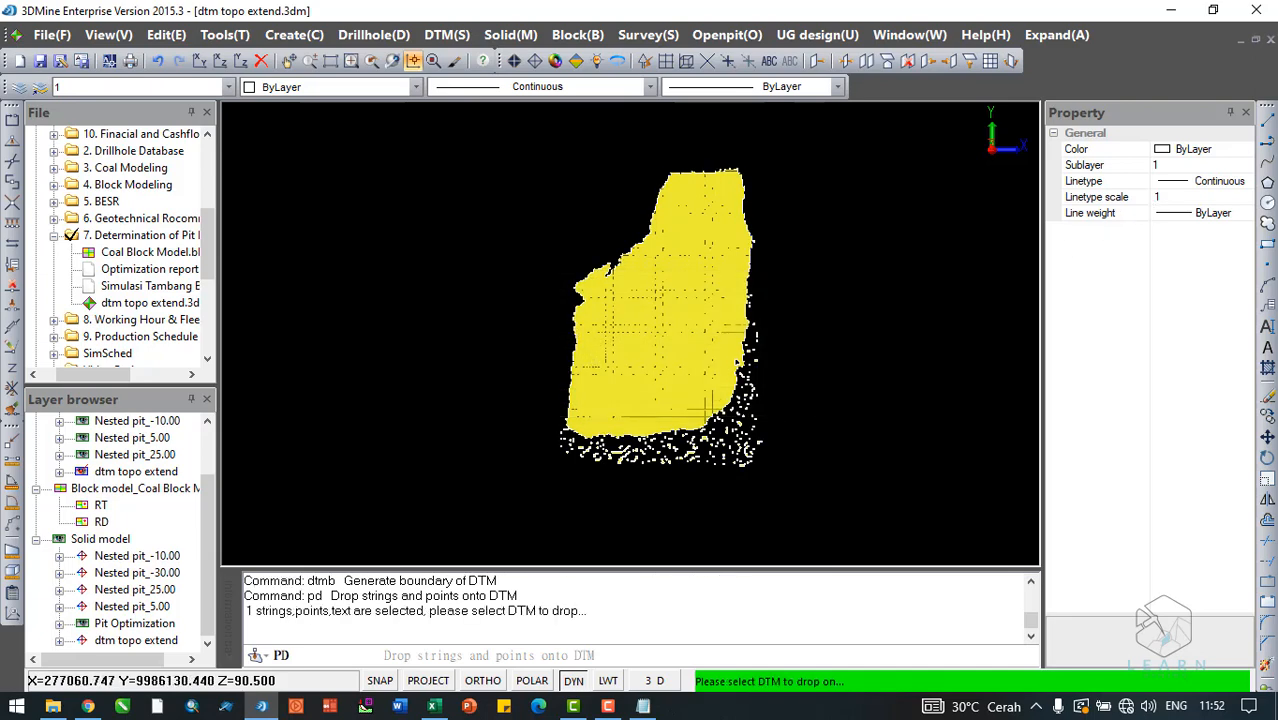
pyautogui.click(83, 641)
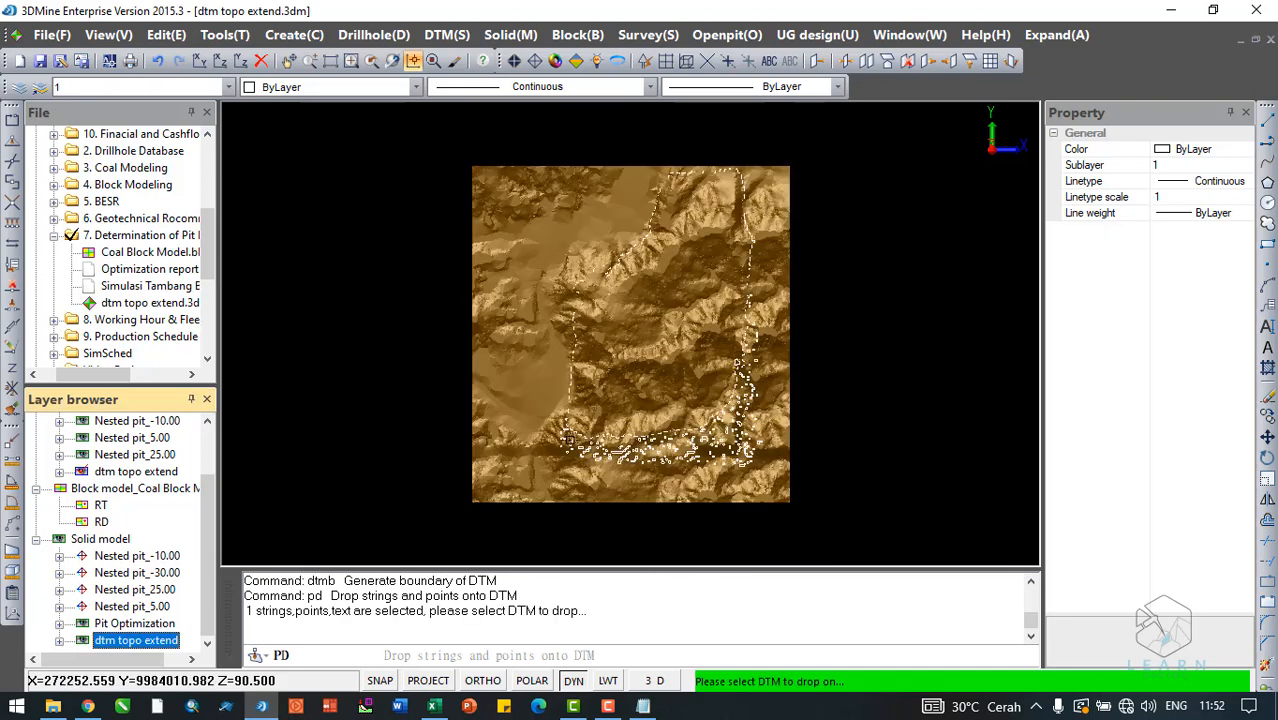
pyautogui.click(547, 381)
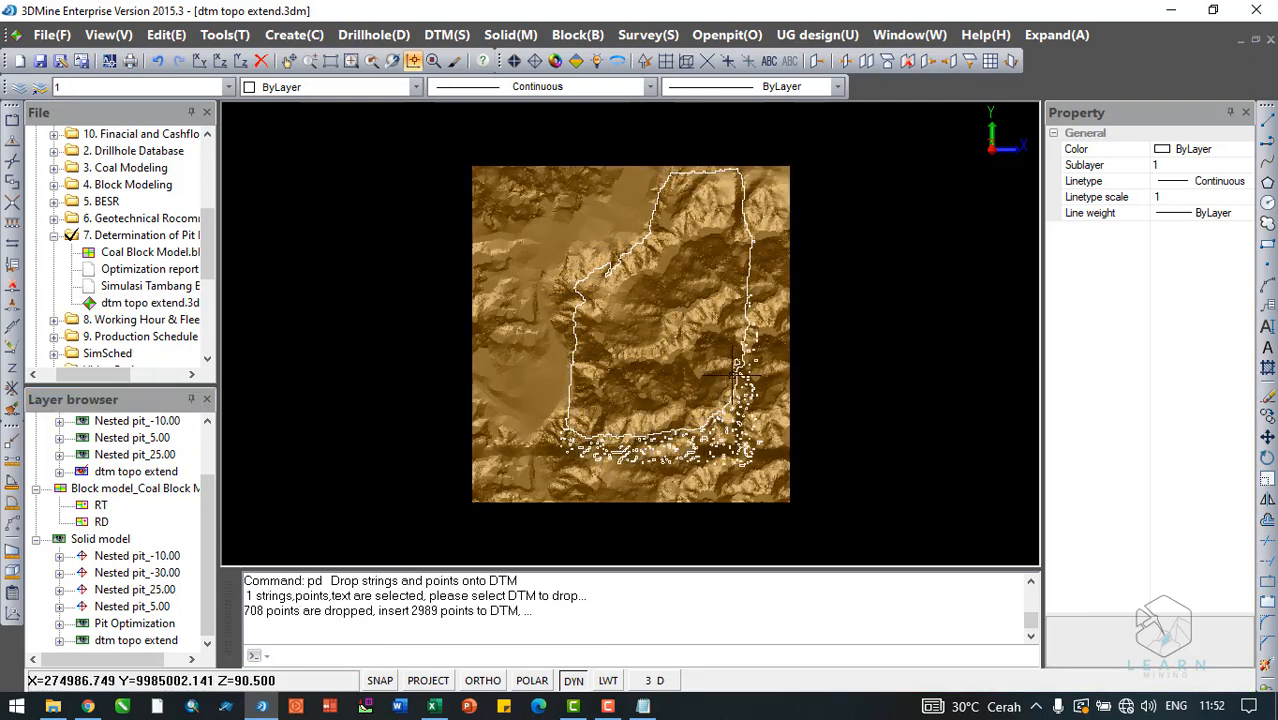
# Hide the Pit Optimization and dtm topo extend solids and check the main pit boundary string's area in its properties
pyautogui.click(87, 637)
pyautogui.click(85, 639)
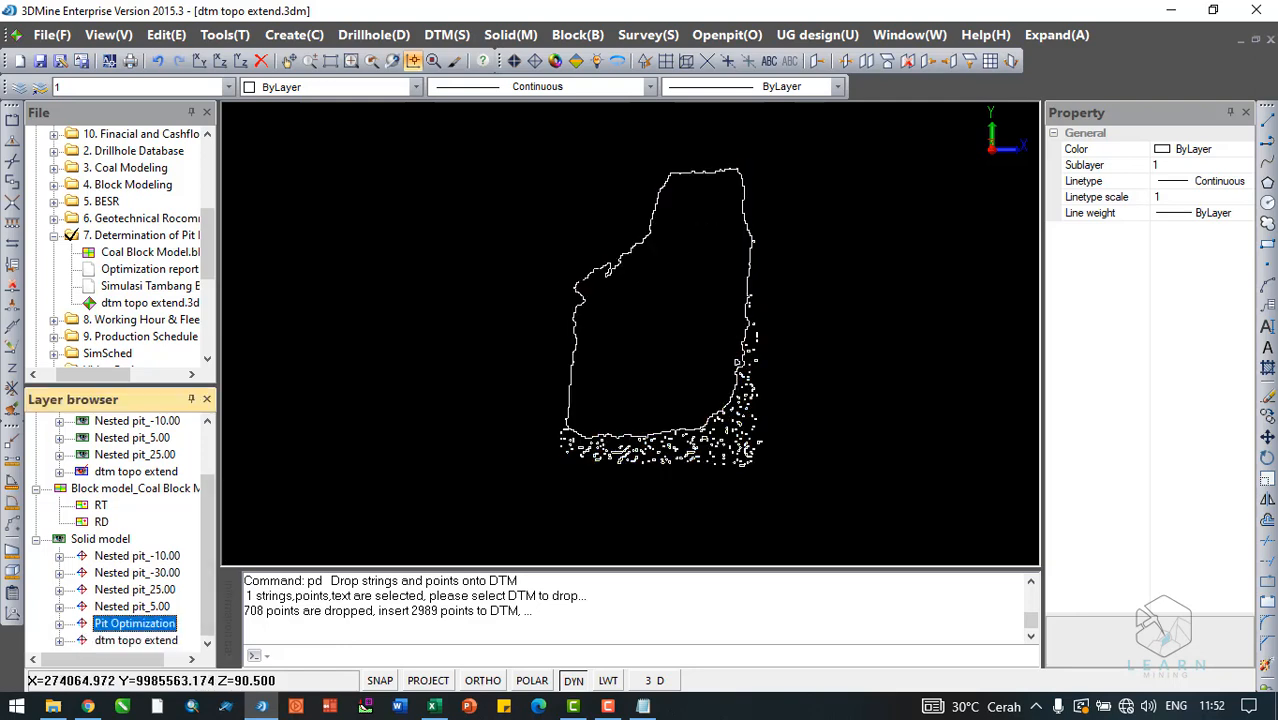
pyautogui.click(603, 266)
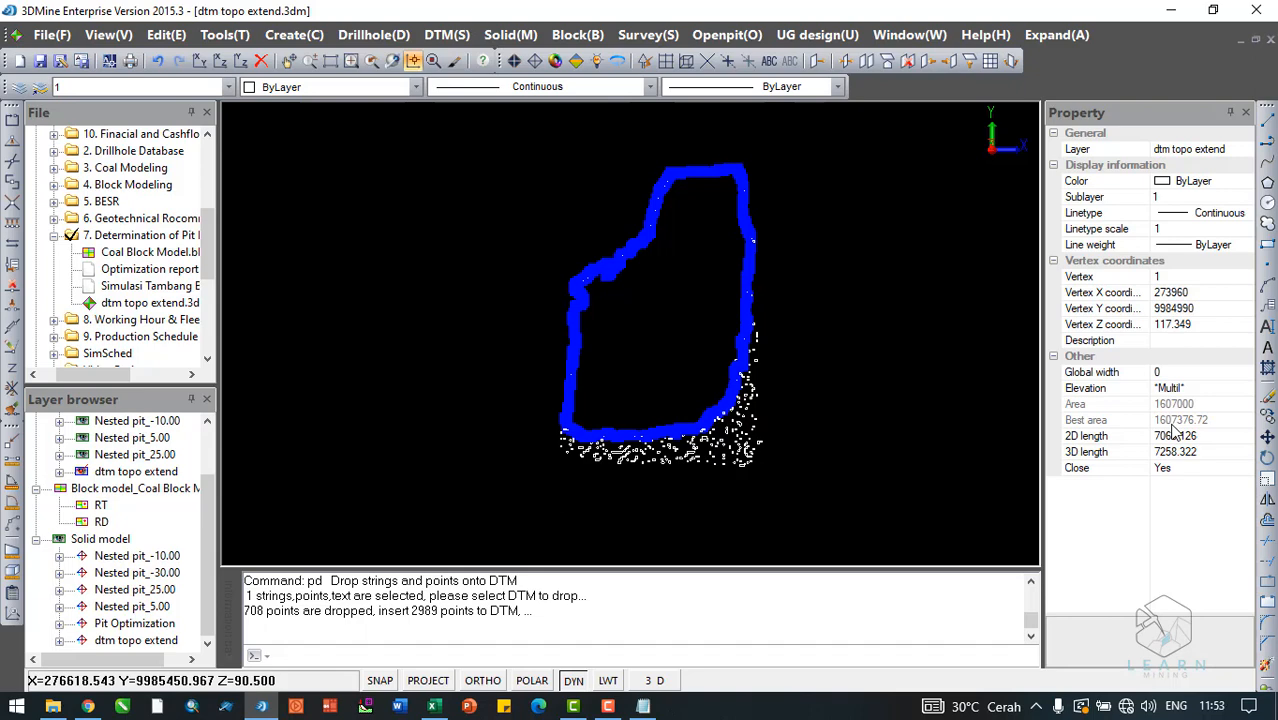
pyautogui.press('Escape')
# Inspect the dropped boundary strings in 3D and redisplay the Pit Optimization and dtm topo extend solids
pyautogui.scroll(2, 680, 360)
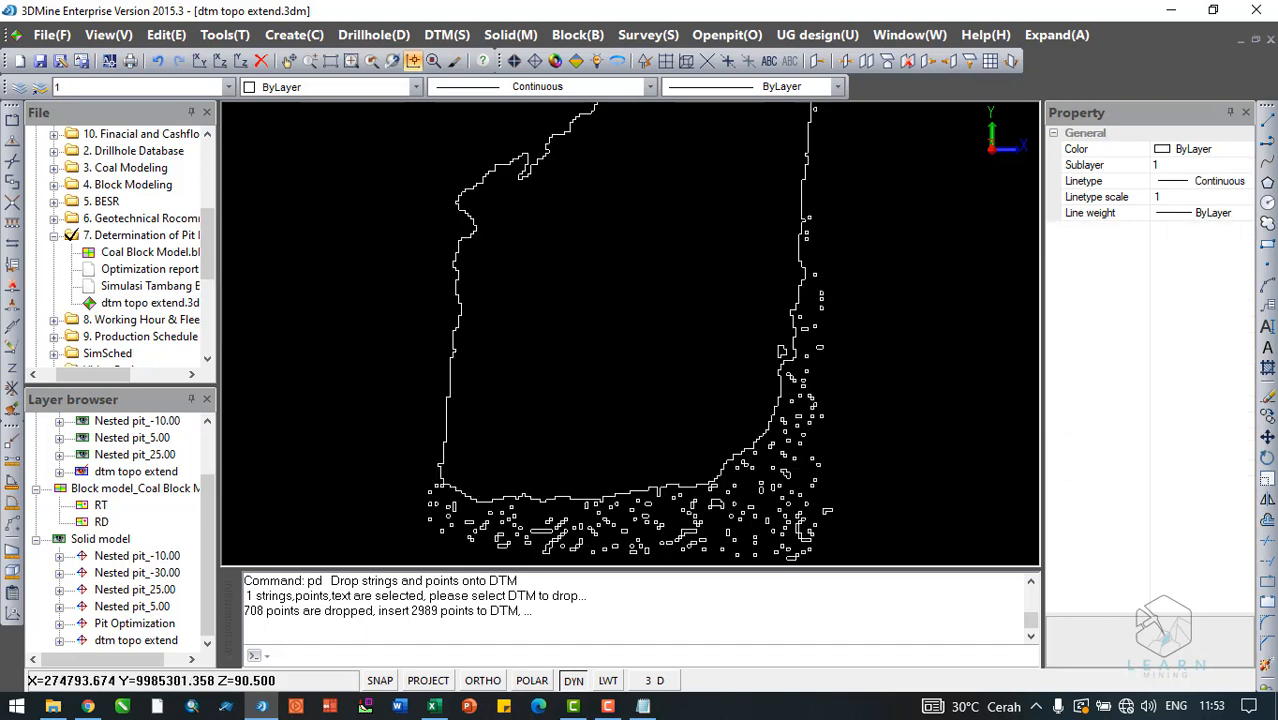
pyautogui.rightClick(689, 358)
pyautogui.click(746, 374)
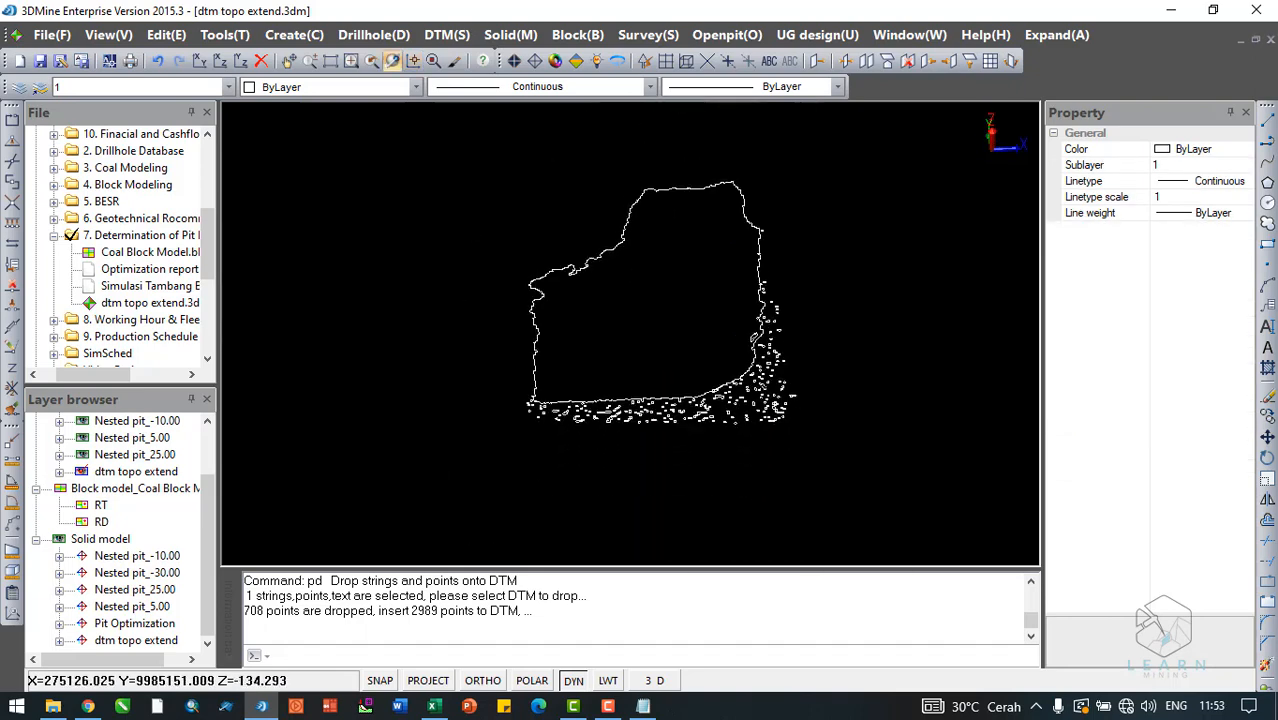
pyautogui.moveTo(712, 385); pyautogui.dragTo(724, 407)
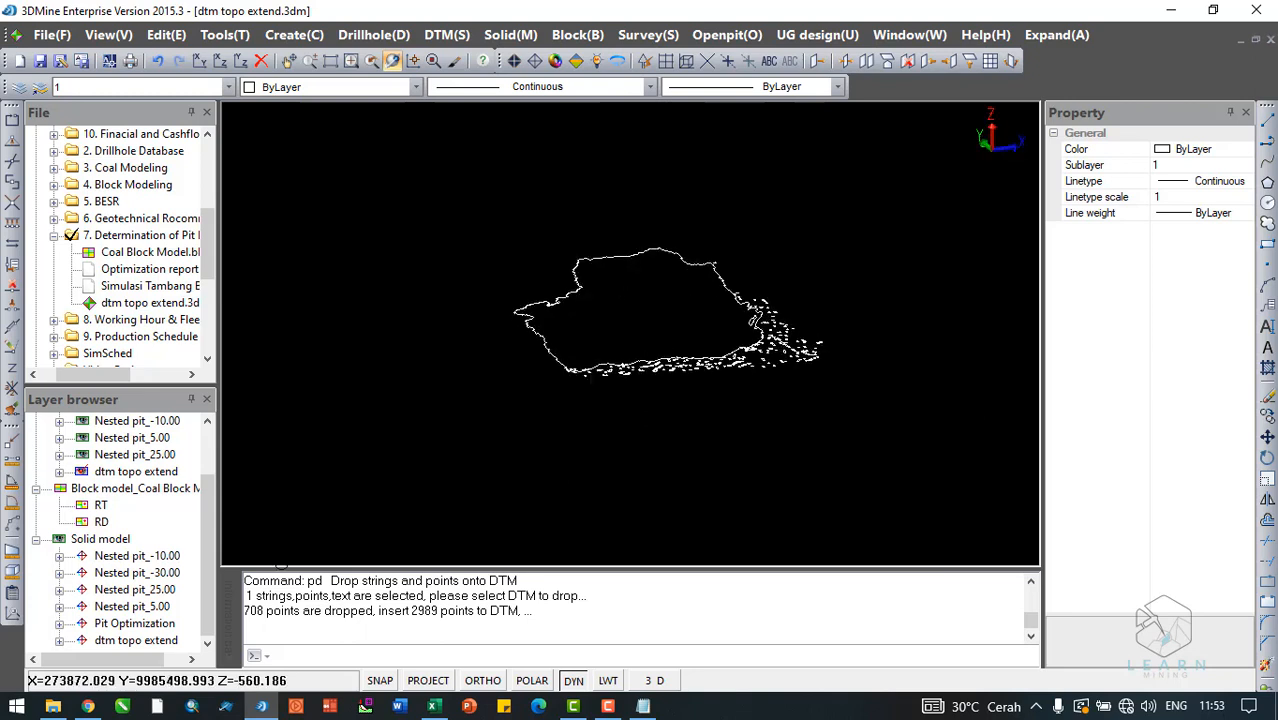
pyautogui.click(83, 641)
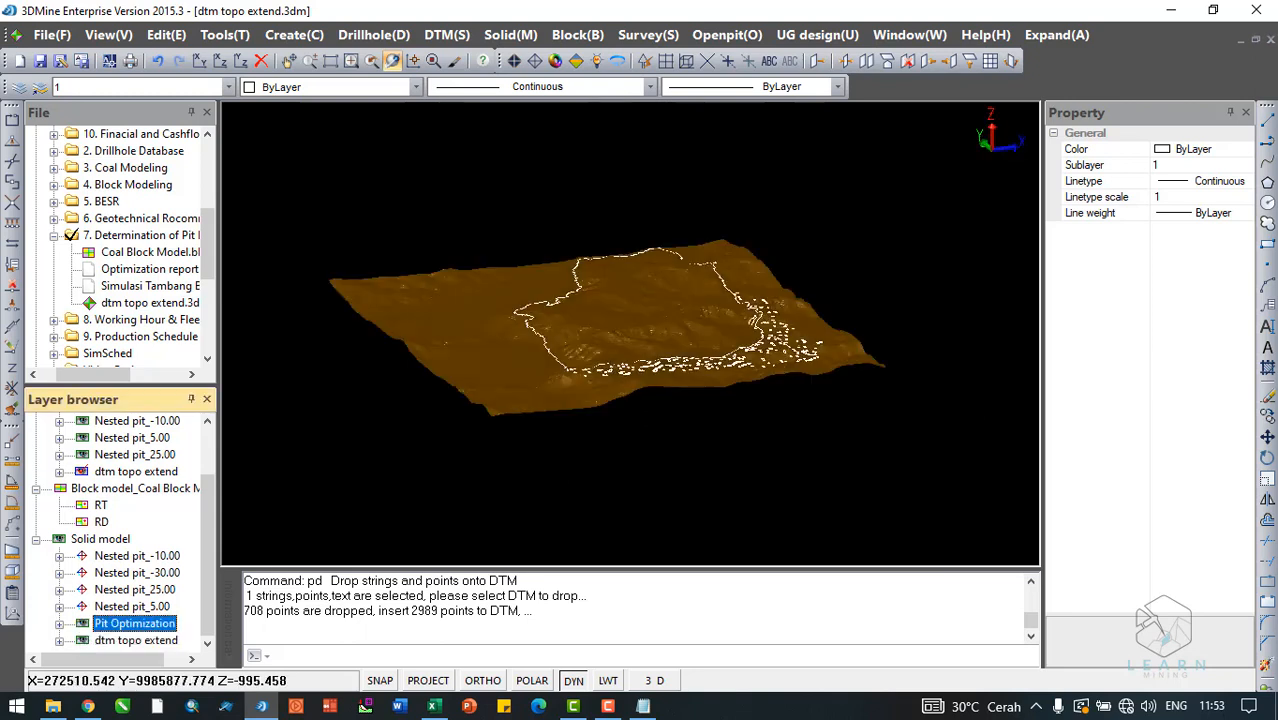
pyautogui.rightClick(516, 367)
pyautogui.click(497, 386)
pyautogui.click(520, 360)
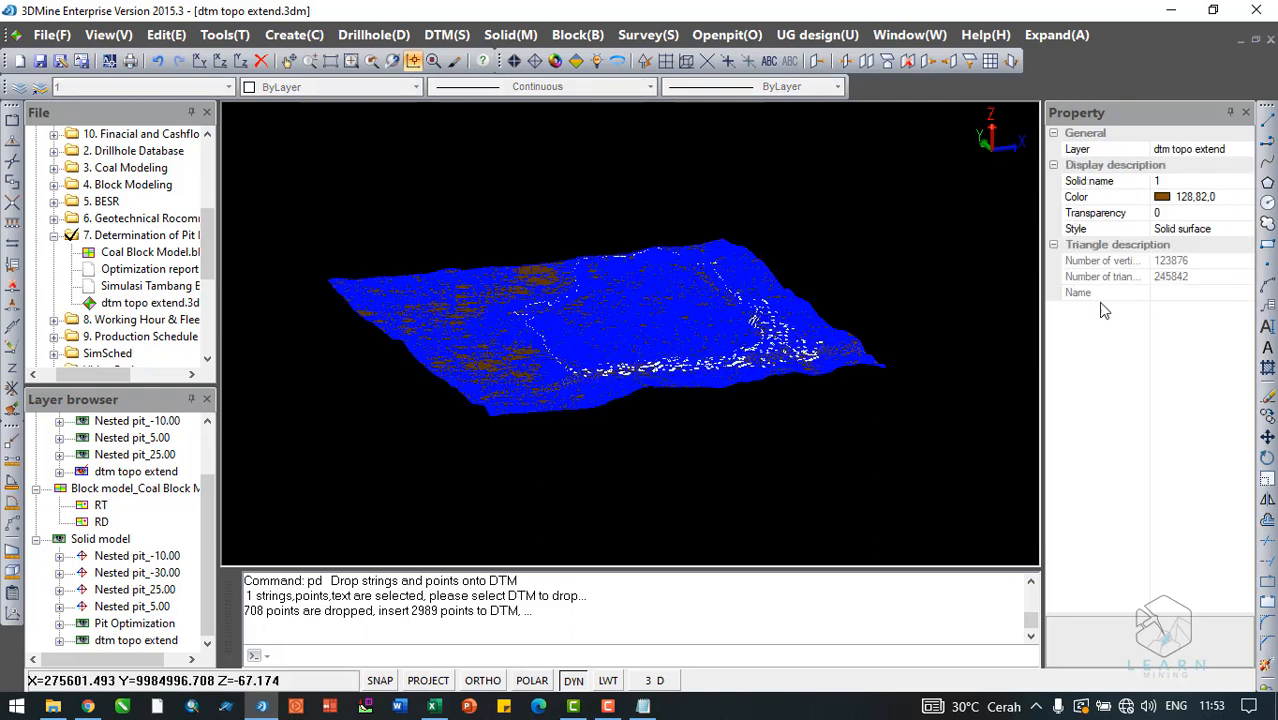
pyautogui.click(1247, 199)
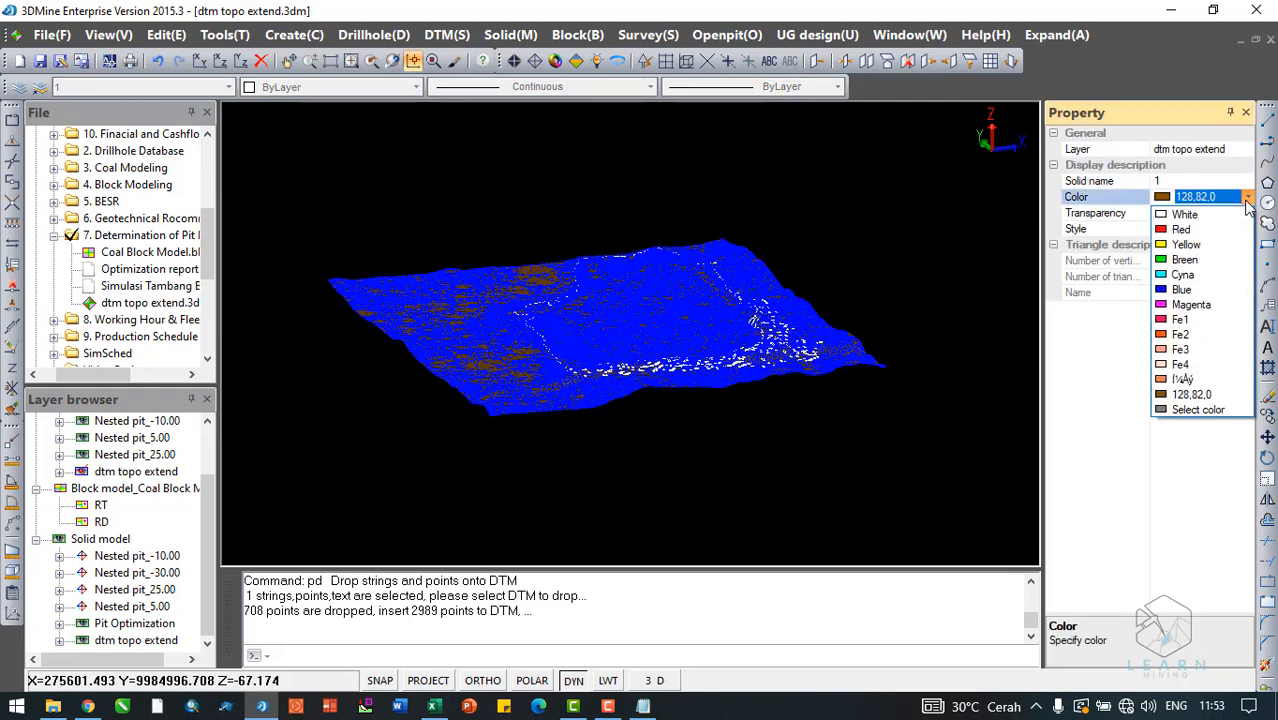
pyautogui.press('Escape')
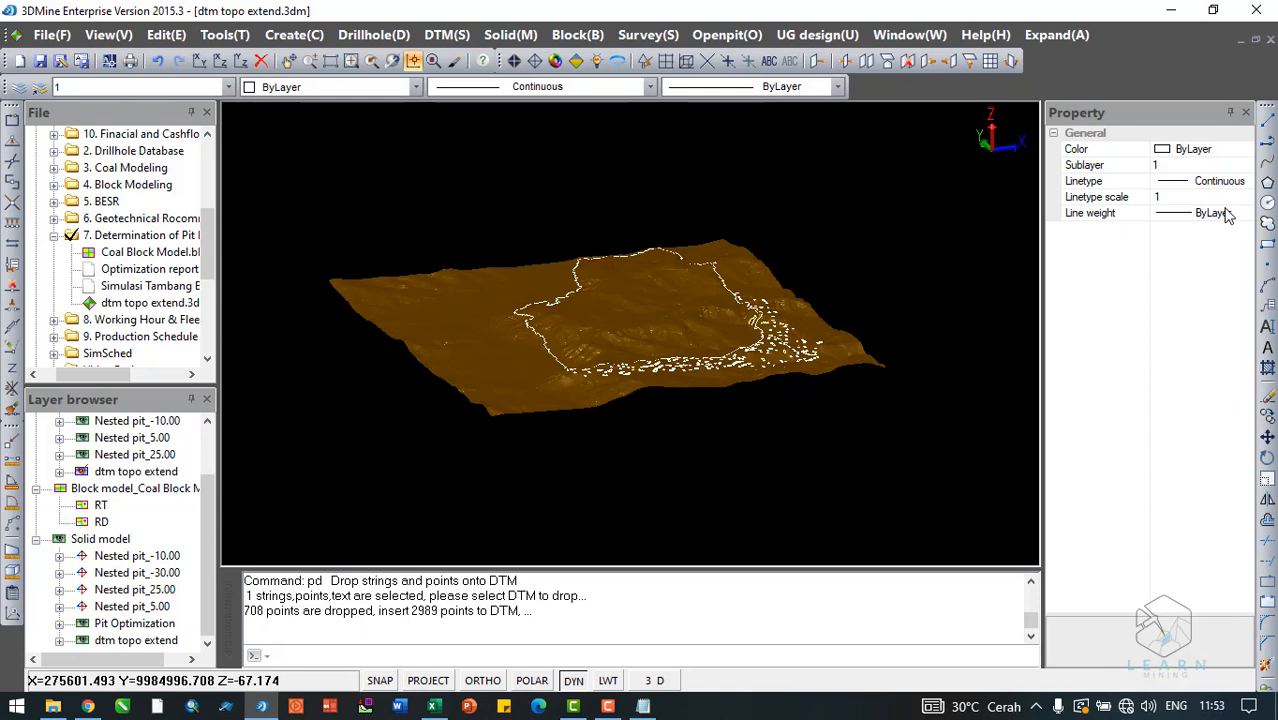
# Examine the pit boundary draped on the topography from several 3D angles, both close up and from a distance
pyautogui.rightClick(588, 348)
pyautogui.click(600, 357)
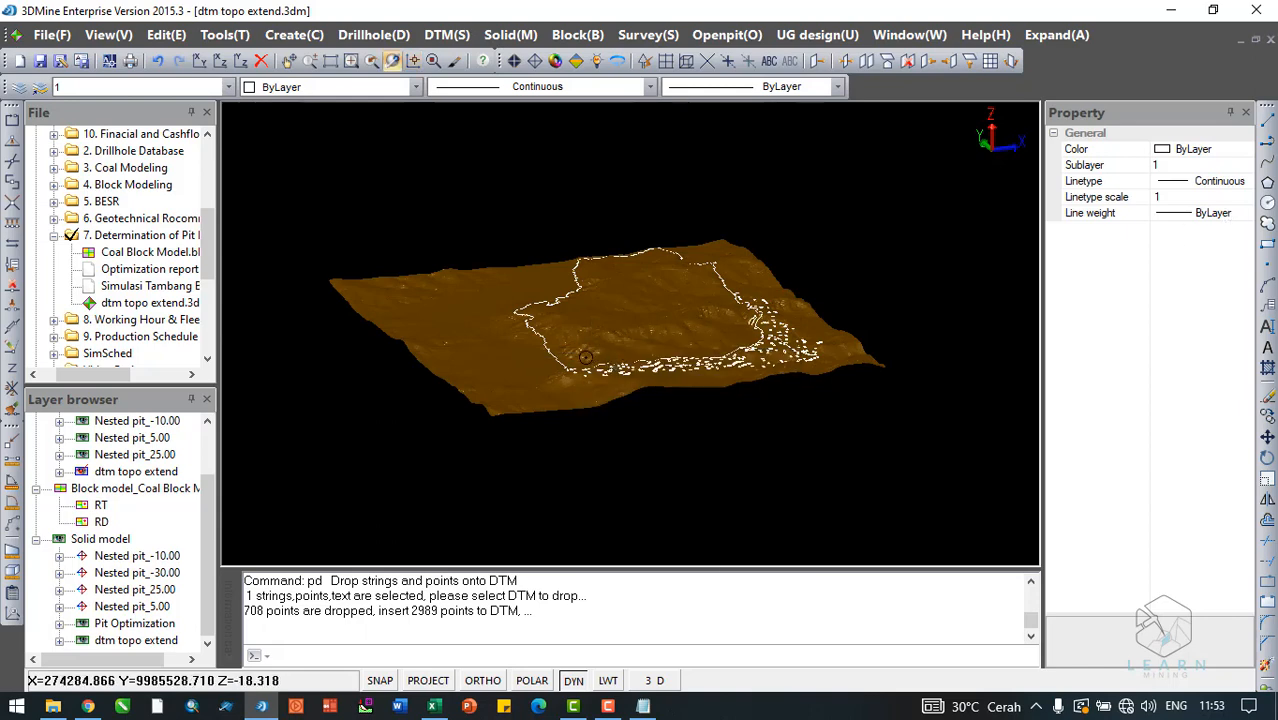
pyautogui.moveTo(588, 356); pyautogui.dragTo(592, 422)
pyautogui.moveTo(585, 371)
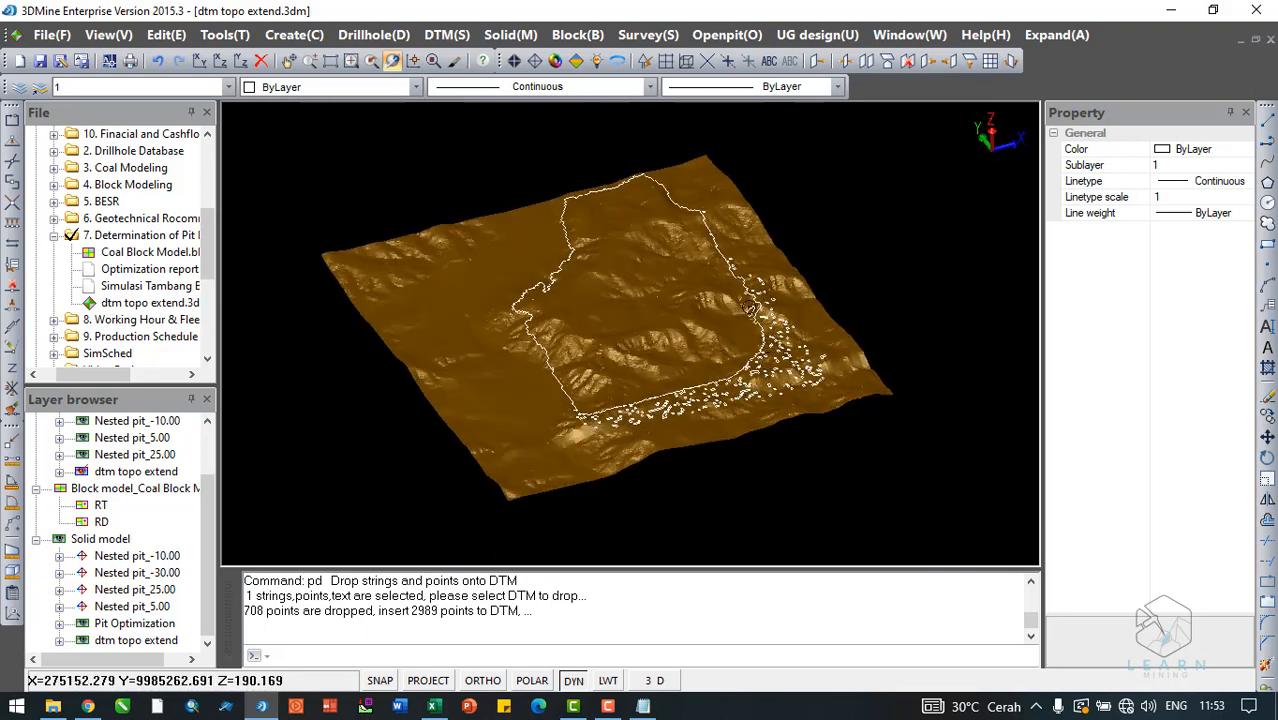
pyautogui.moveTo(748, 308); pyautogui.dragTo(739, 327)
pyautogui.moveTo(739, 327)
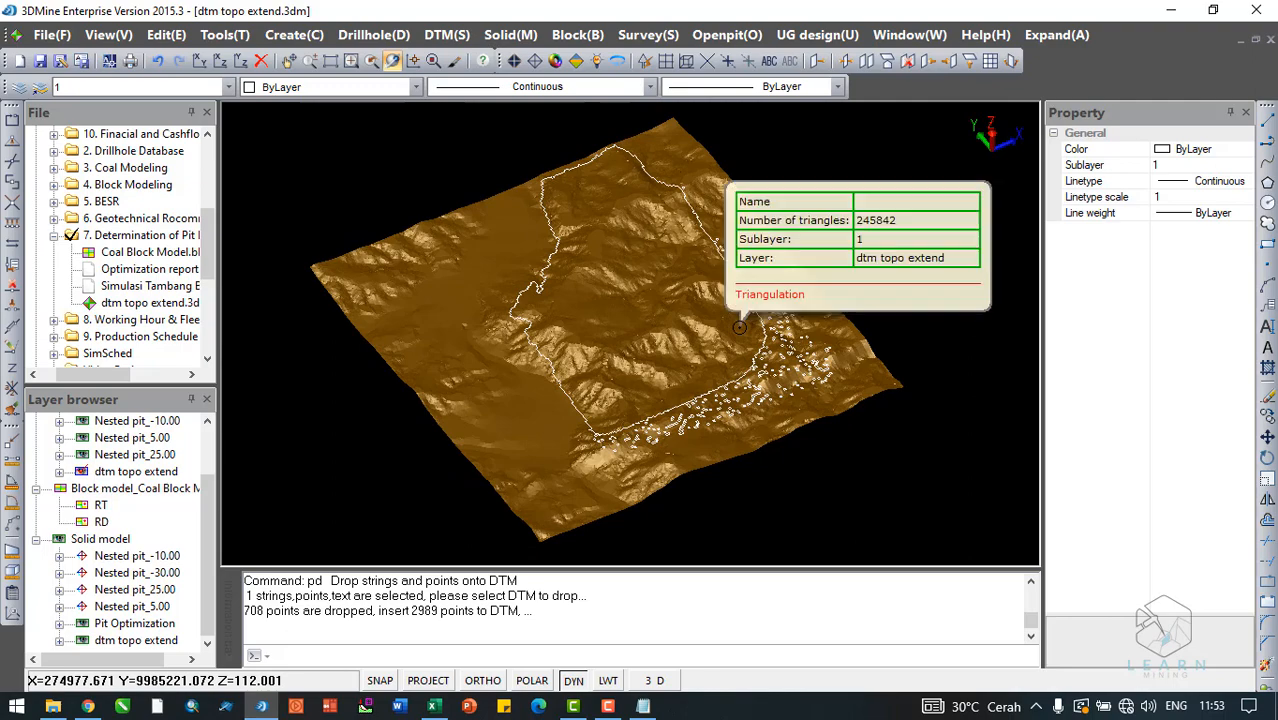
pyautogui.moveTo(726, 392); pyautogui.dragTo(753, 377)
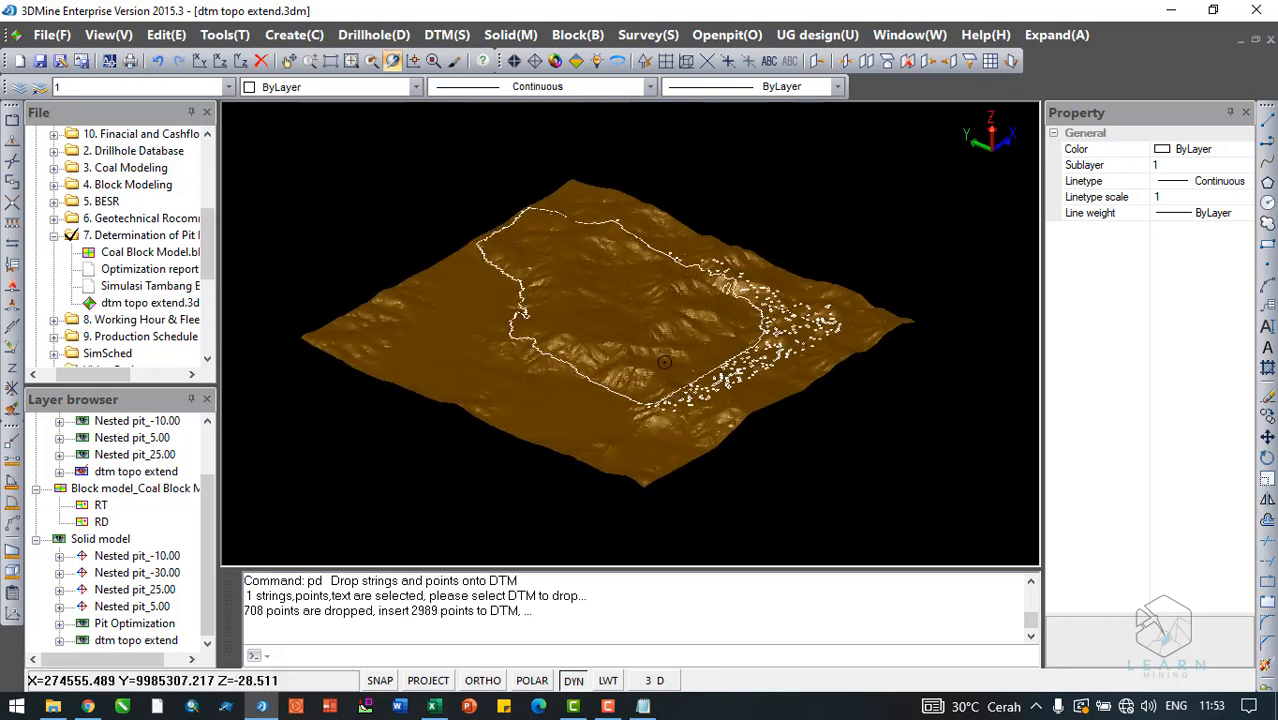
pyautogui.moveTo(663, 381); pyautogui.dragTo(632, 386)
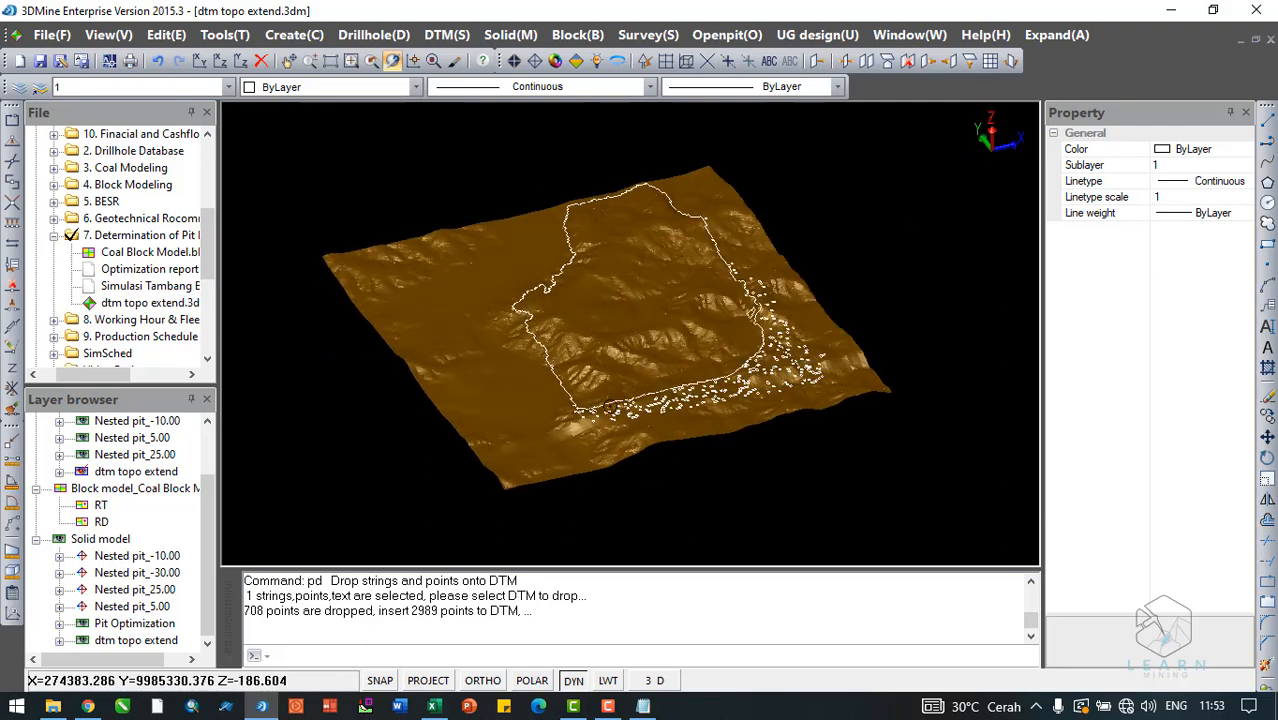
pyautogui.moveTo(611, 453); pyautogui.dragTo(582, 459)
pyautogui.scroll(1, 517, 360)
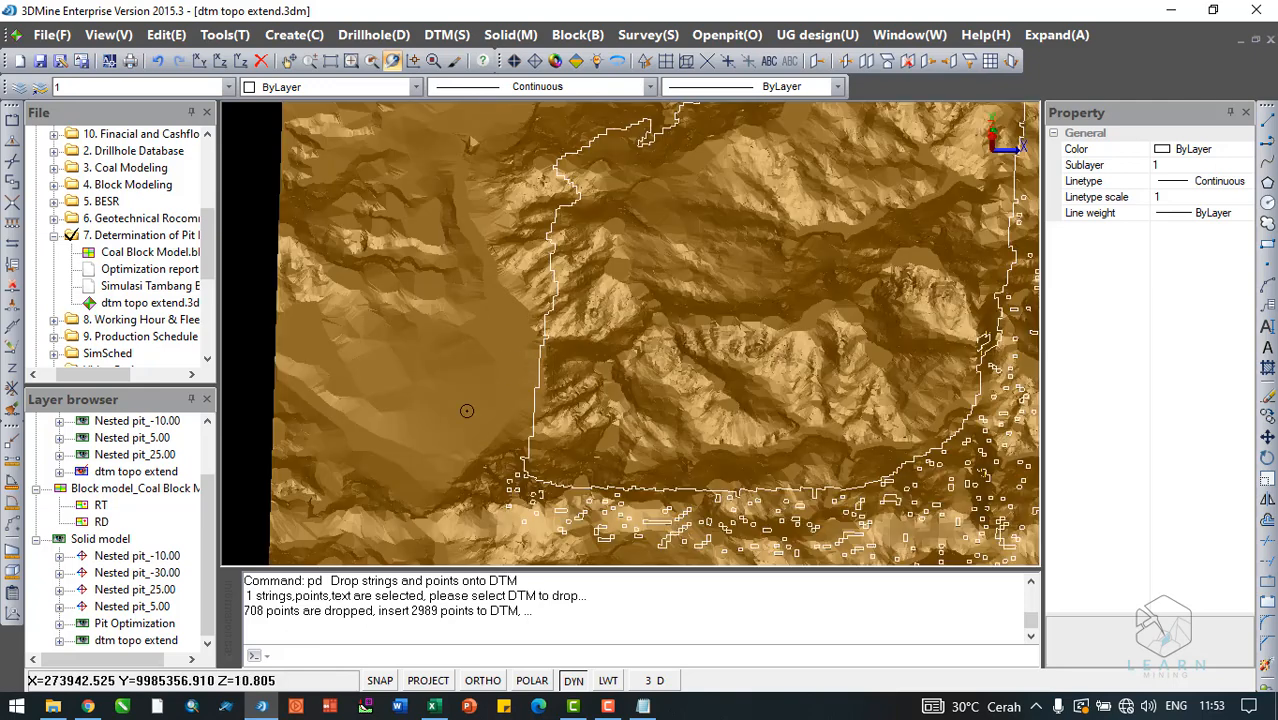
pyautogui.scroll(3, 455, 405)
pyautogui.scroll(-2, 499, 412)
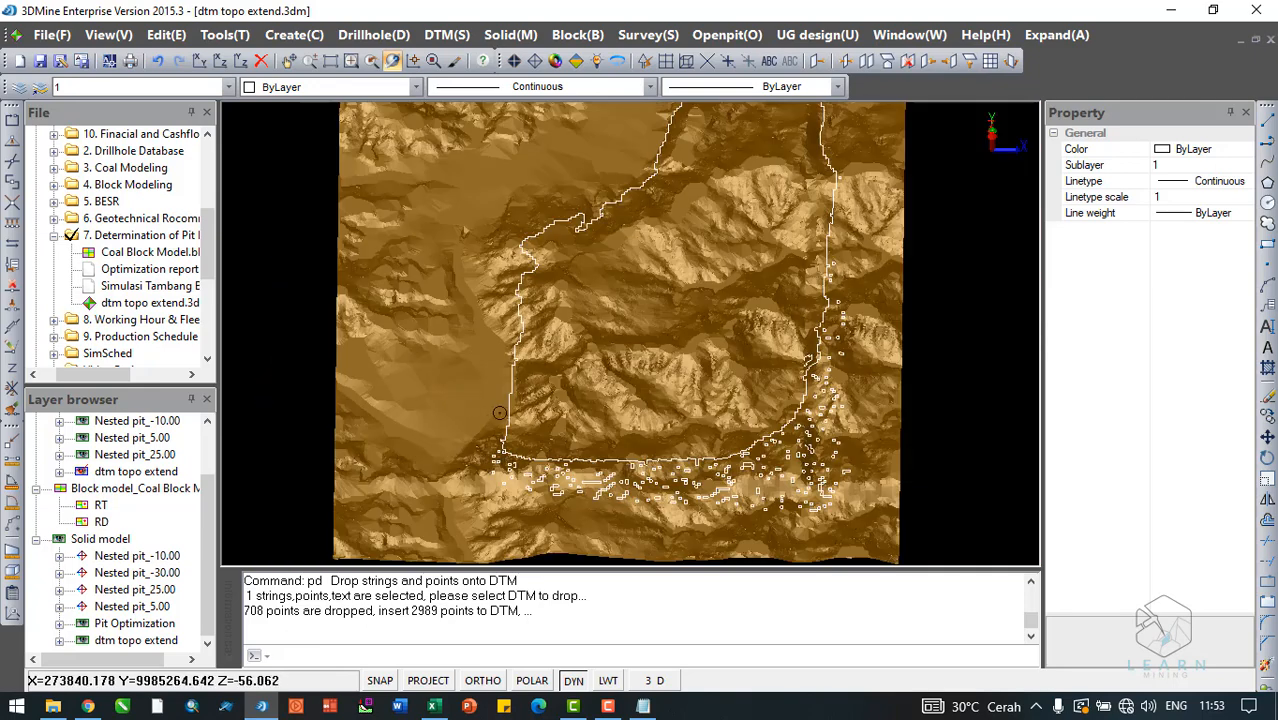
pyautogui.moveTo(538, 401)
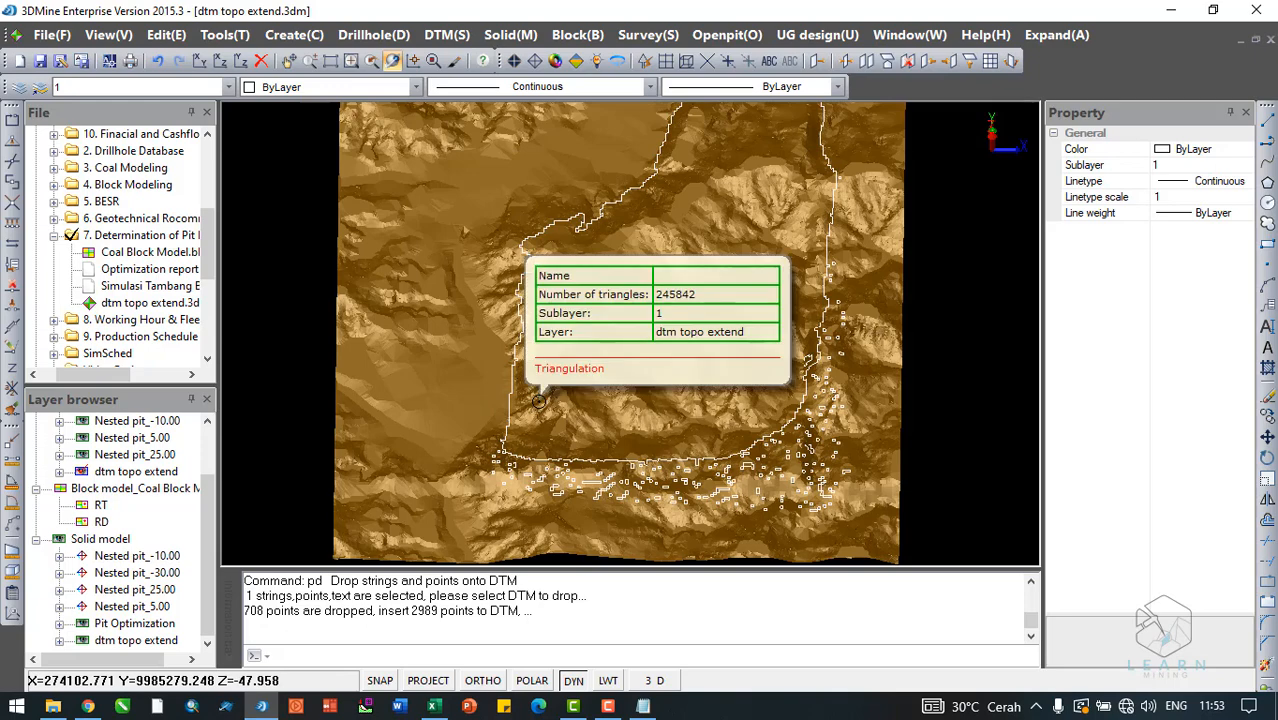
pyautogui.moveTo(555, 407); pyautogui.dragTo(560, 377)
pyautogui.moveTo(560, 377)
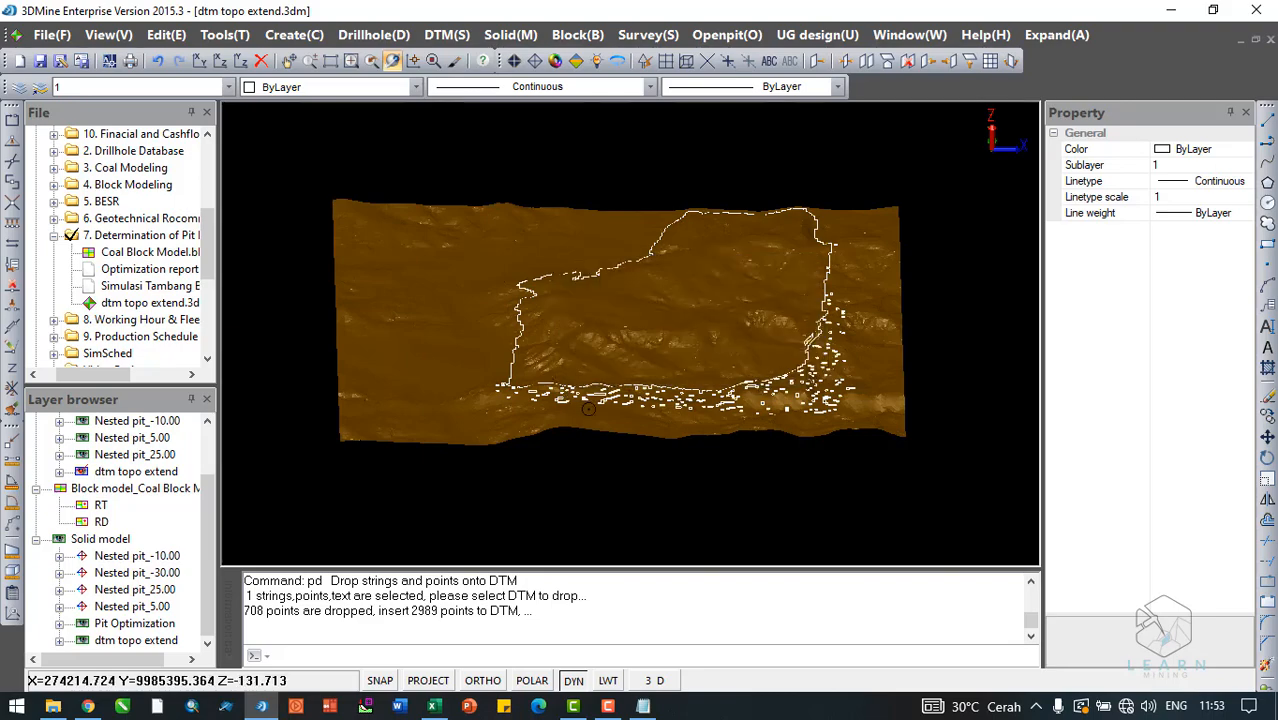
pyautogui.moveTo(582, 400); pyautogui.dragTo(608, 414)
pyautogui.scroll(-4, 607, 416)
pyautogui.moveTo(608, 367)
pyautogui.mouseDown()
pyautogui.moveTo(620, 390)
pyautogui.moveTo(598, 376)
pyautogui.mouseUp()
pyautogui.scroll(4, 597, 246)
pyautogui.scroll(2, 597, 246)
pyautogui.scroll(-3, 616, 262)
pyautogui.scroll(-6, 646, 354)
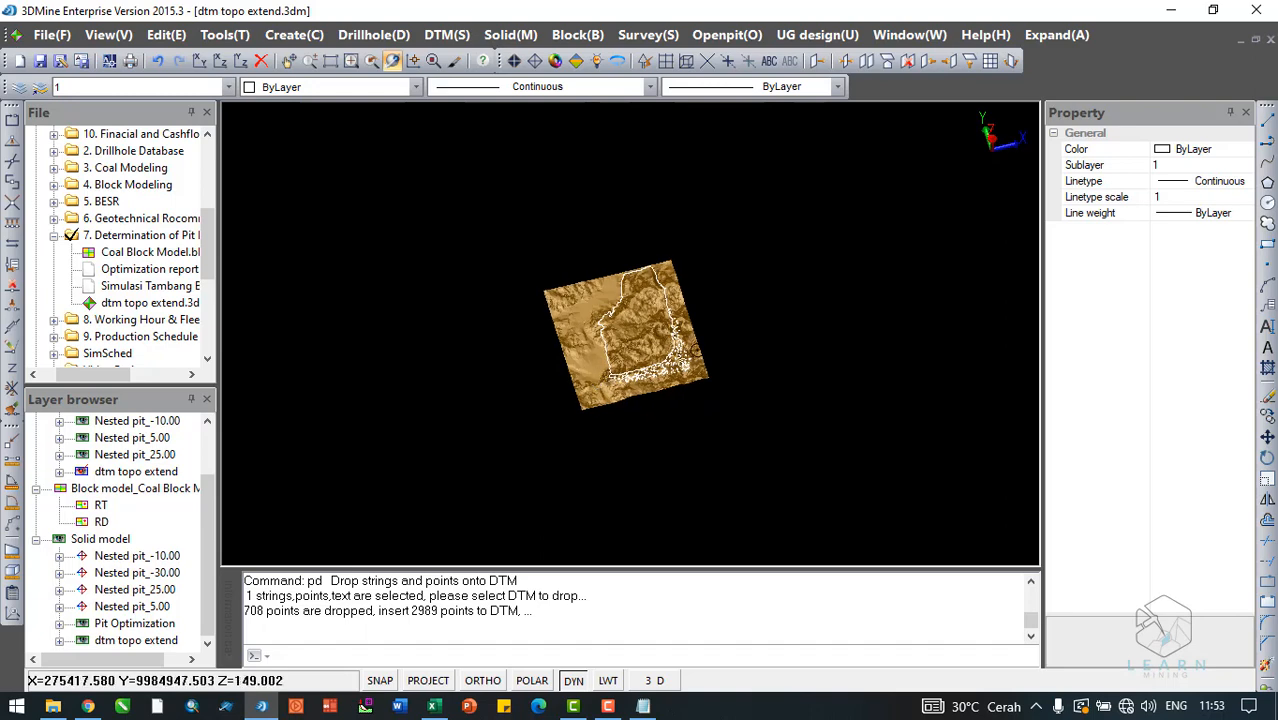